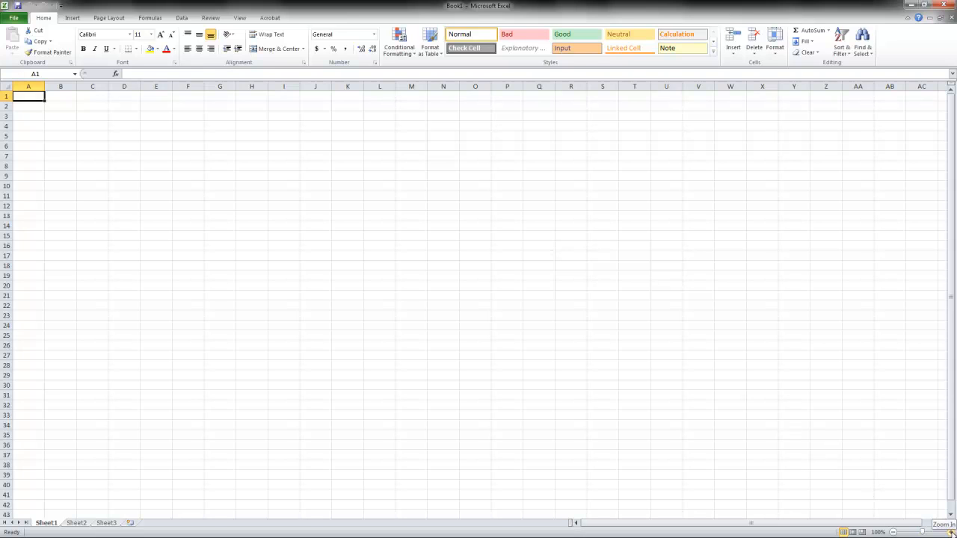
- Enlarge the worksheet view to 230%
{"action": "left_click", "coordinate": [949, 530]}
{"action": "left_click", "coordinate": [949, 531]}
{"action": "left_click", "coordinate": [949, 531]}
{"action": "left_click", "coordinate": [949, 531]}
{"action": "left_click", "coordinate": [949, 531]}
{"action": "left_click", "coordinate": [949, 531]}
{"action": "left_click", "coordinate": [950, 531]}
{"action": "left_click", "coordinate": [949, 531]}
{"action": "left_click", "coordinate": [949, 530]}
{"action": "left_click", "coordinate": [949, 530]}
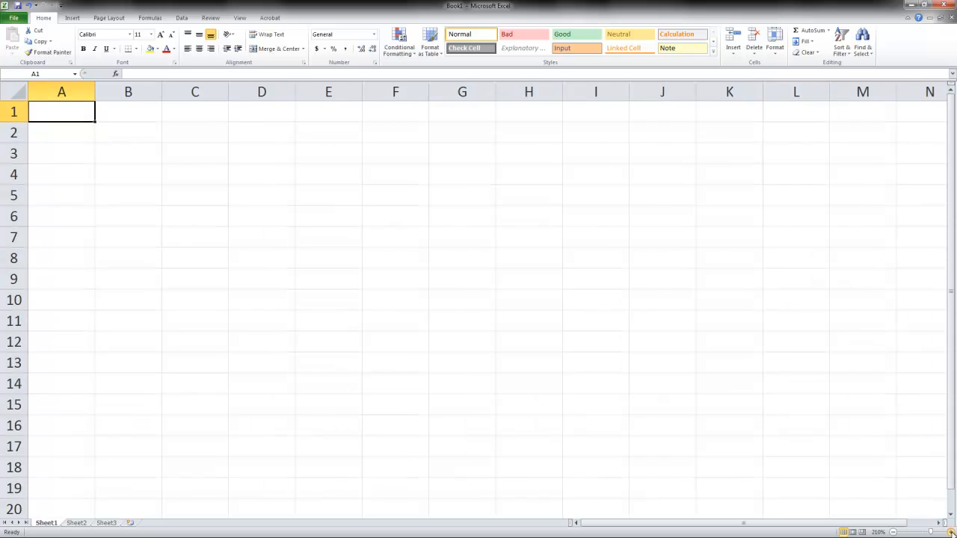
{"action": "left_click", "coordinate": [950, 531]}
{"action": "left_click", "coordinate": [950, 531]}
{"action": "left_click", "coordinate": [950, 530]}
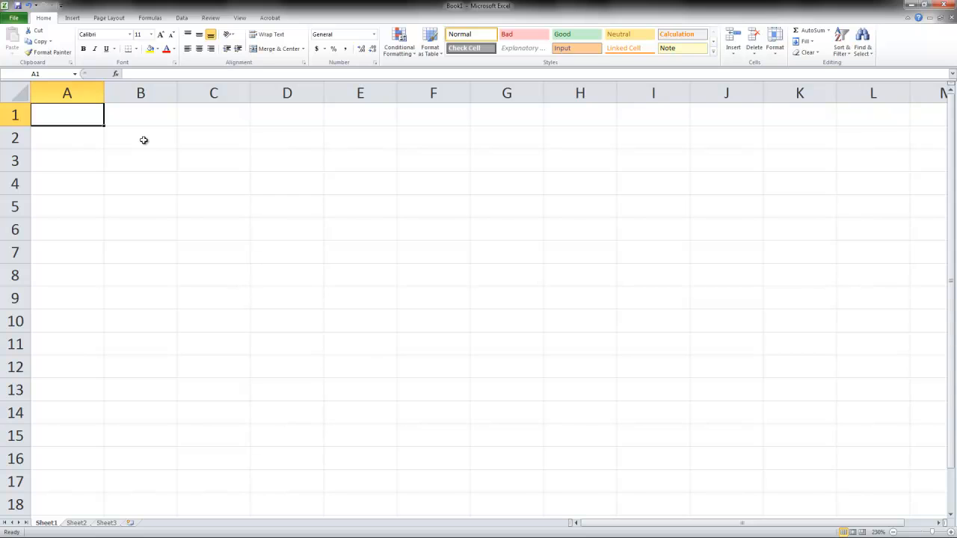
- Enter 10000 in B2 with the unit miles/year in C2, and fit column C's width to its contents
{"action": "left_click", "coordinate": [144, 140]}
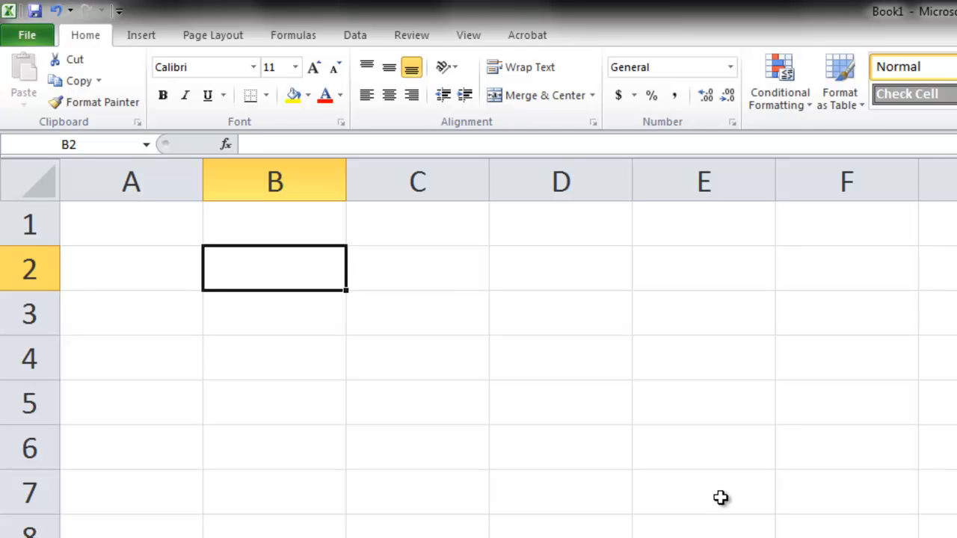
{"action": "type", "text": "10000"}
{"action": "key", "text": "Tab"}
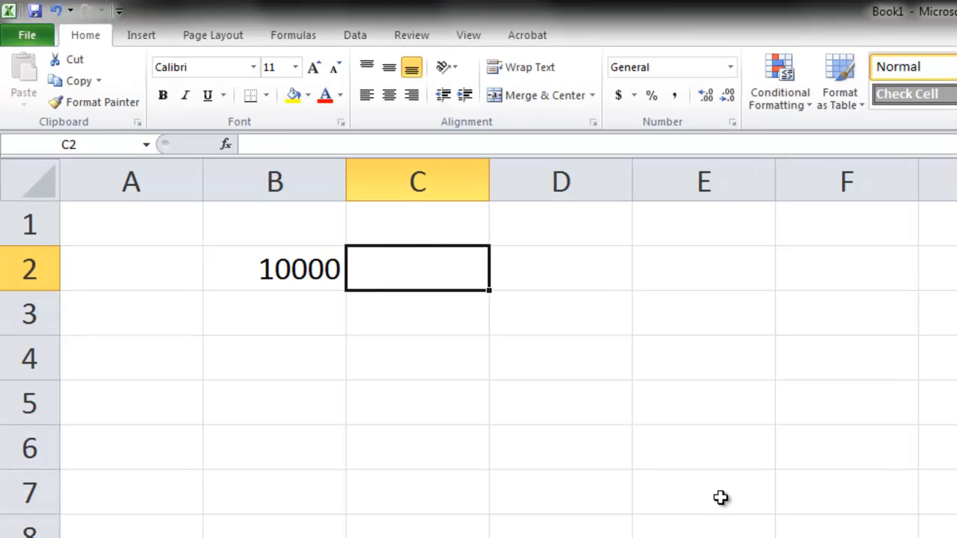
{"action": "type", "text": "miles"}
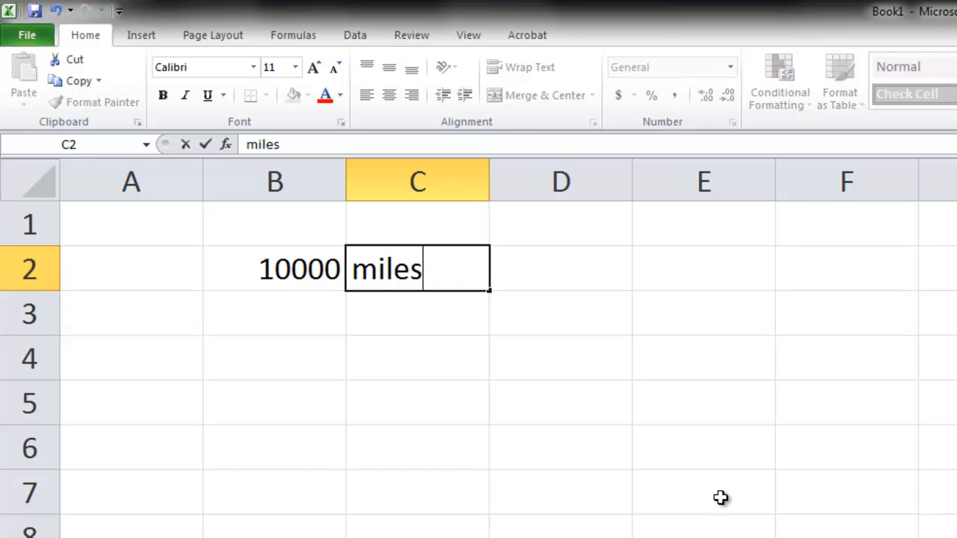
{"action": "type", "text": "/year"}
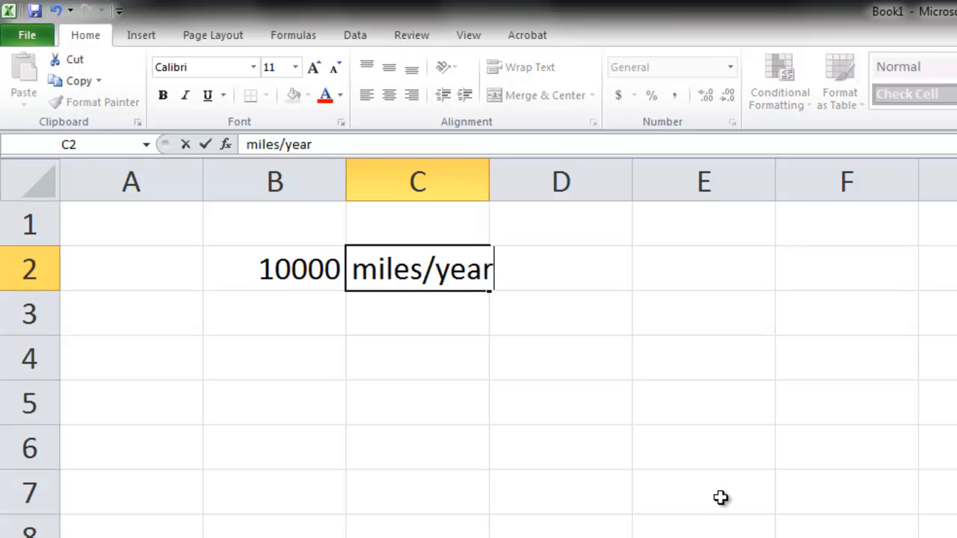
{"action": "key", "text": "Return"}
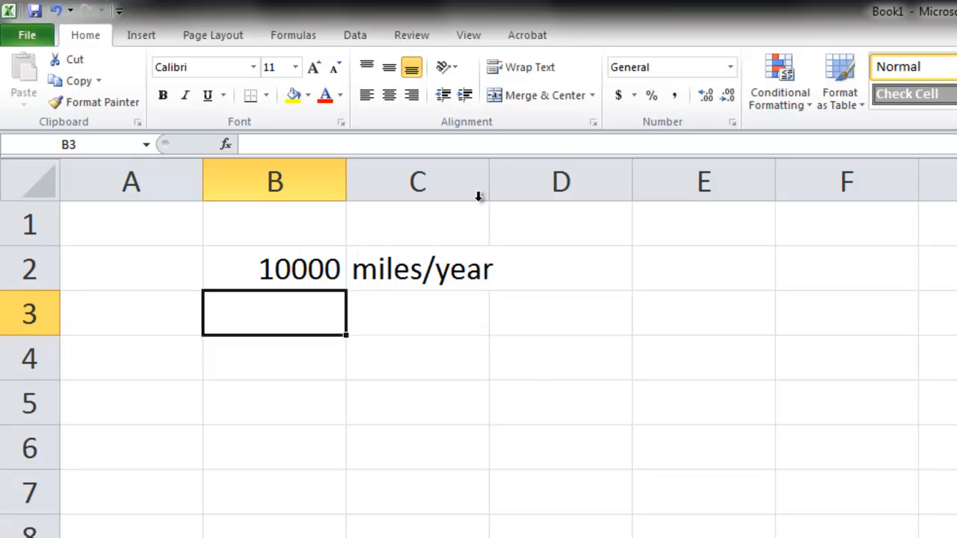
{"action": "double_click", "coordinate": [493, 176]}
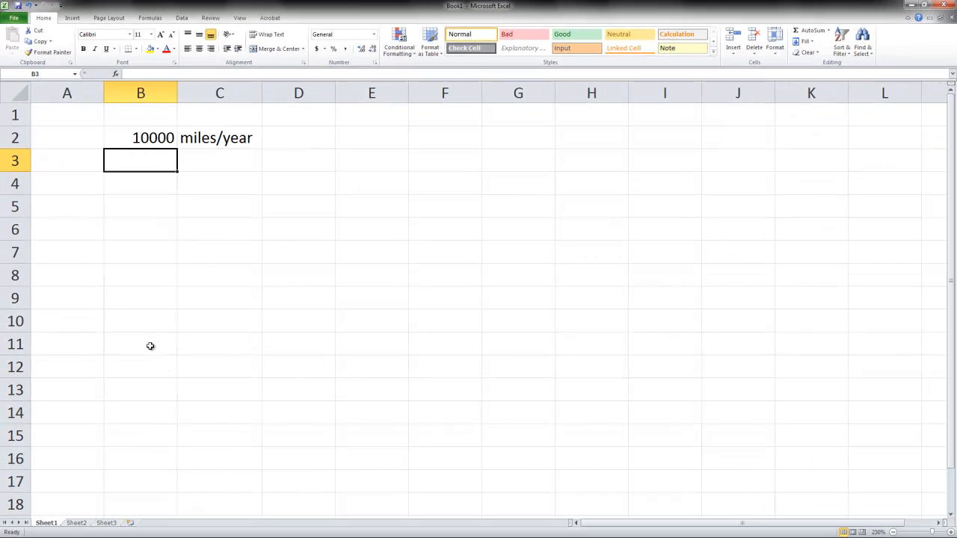
- Enter the label days/year in B11 and the value 365.25 beside it in C11
{"action": "left_click", "coordinate": [149, 346]}
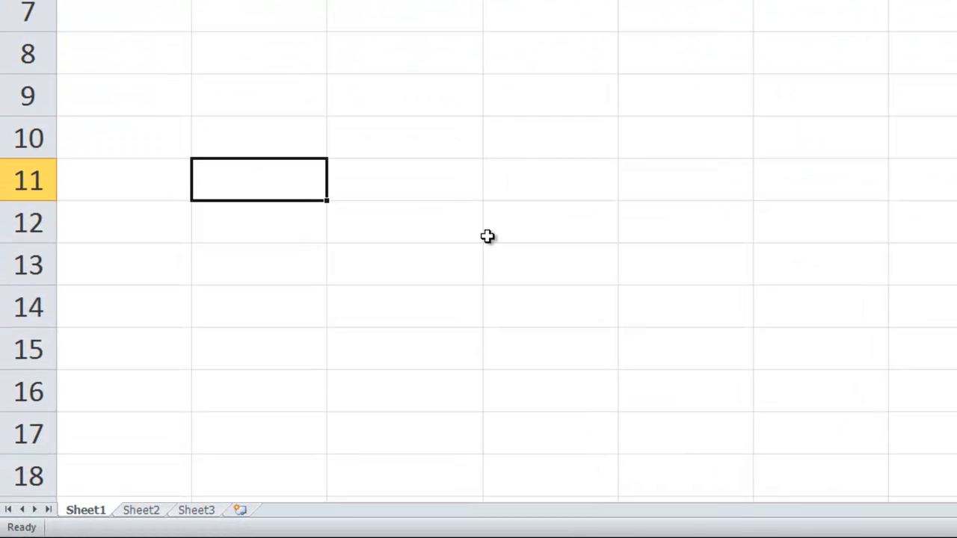
{"action": "type", "text": "days"}
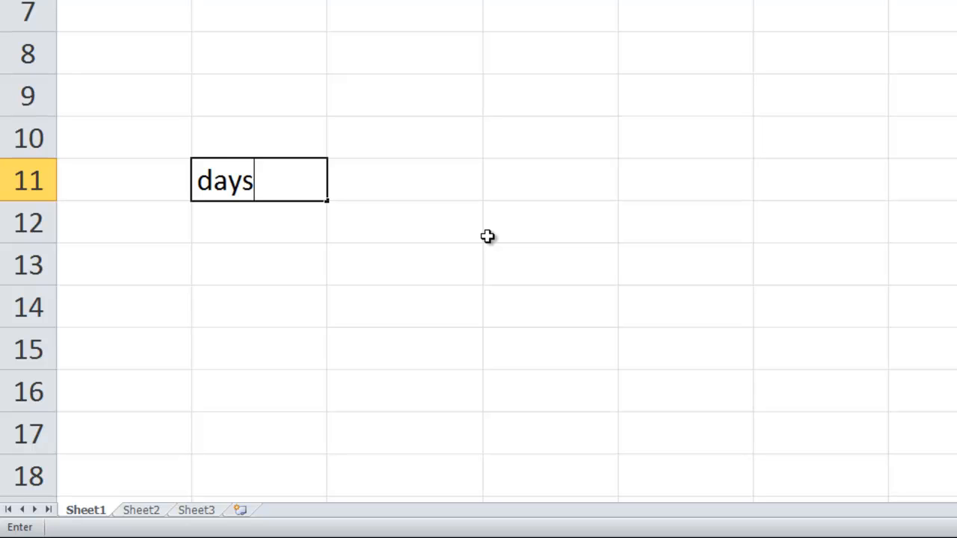
{"action": "type", "text": "/year"}
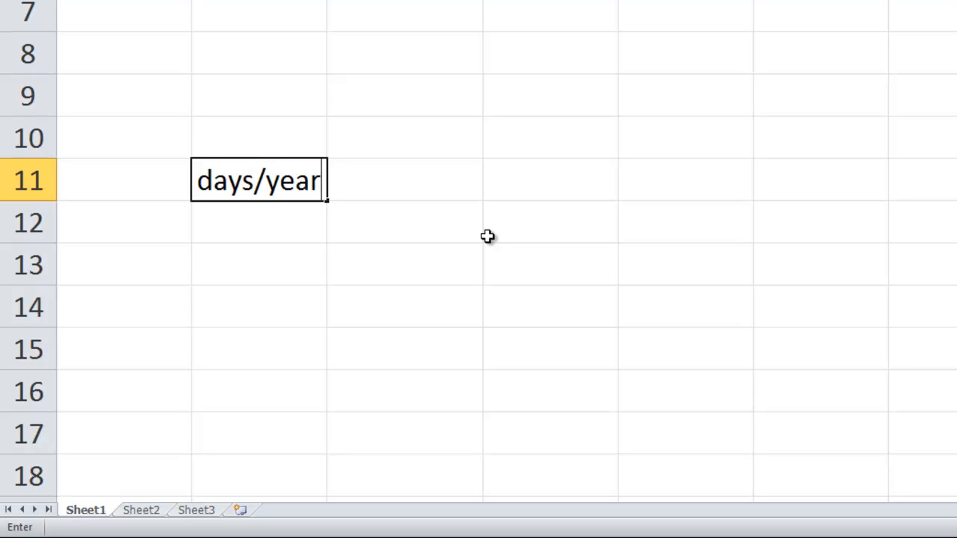
{"action": "key", "text": "Tab"}
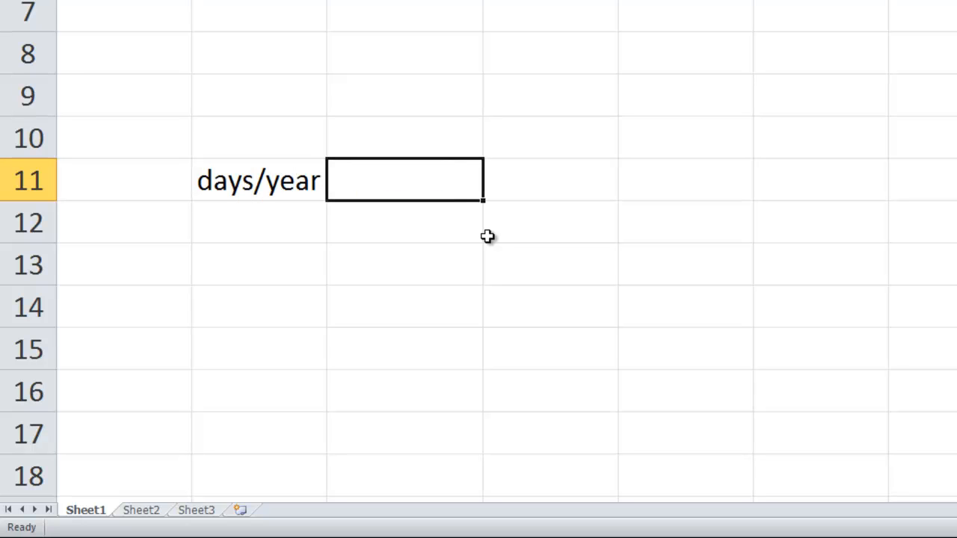
{"action": "type", "text": "365."}
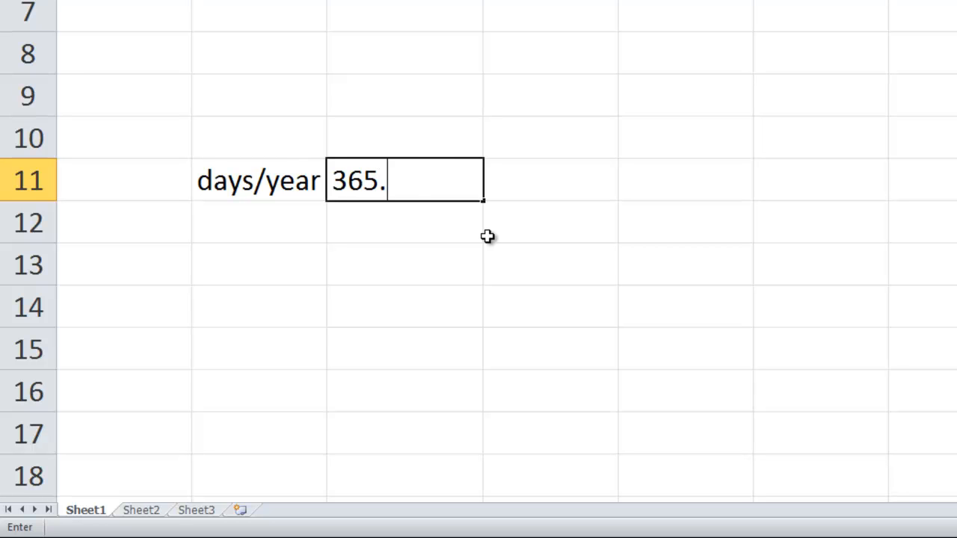
{"action": "type", "text": "25"}
{"action": "key", "text": "Return"}
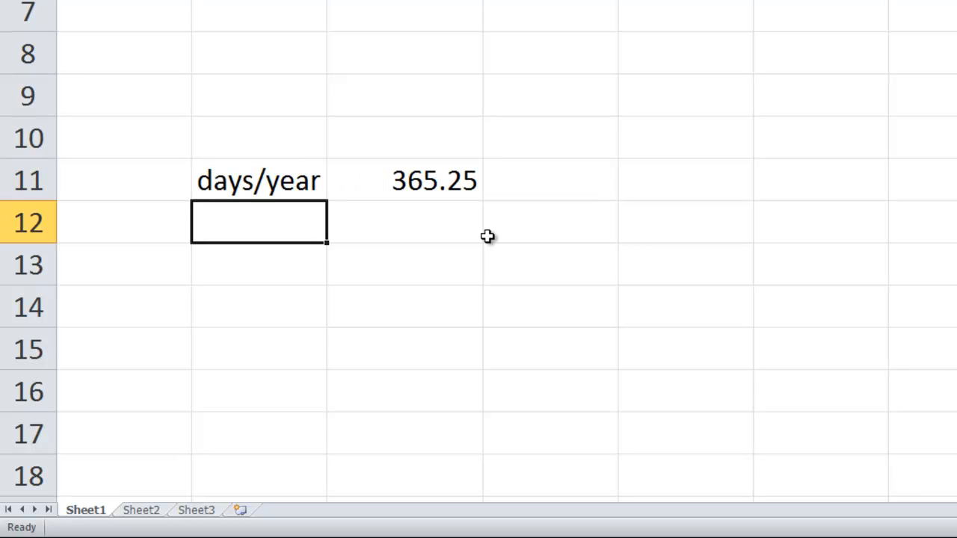
- Enter days/week in B12 with the value 7 in C12, and widen column B so the label fits
{"action": "type", "text": "days/"}
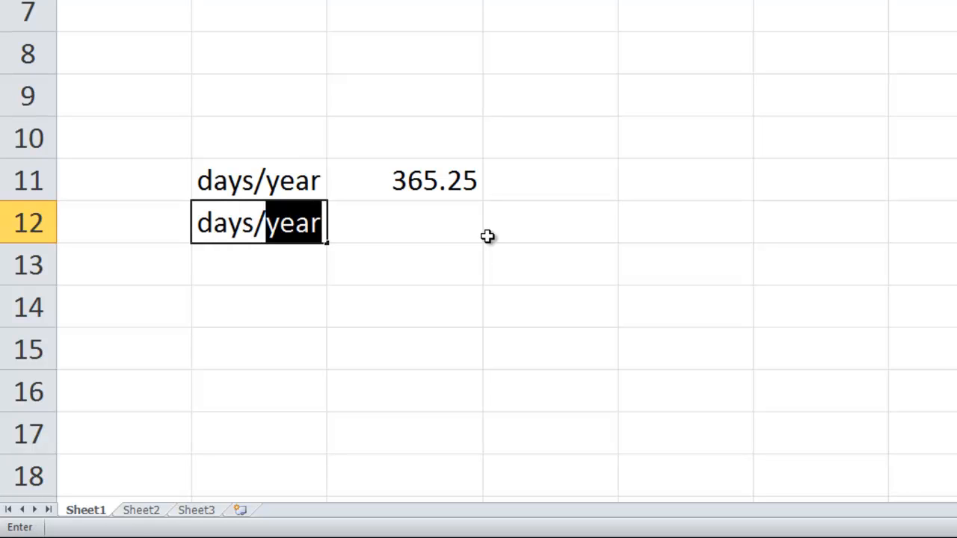
{"action": "type", "text": "week"}
{"action": "key", "text": "Tab"}
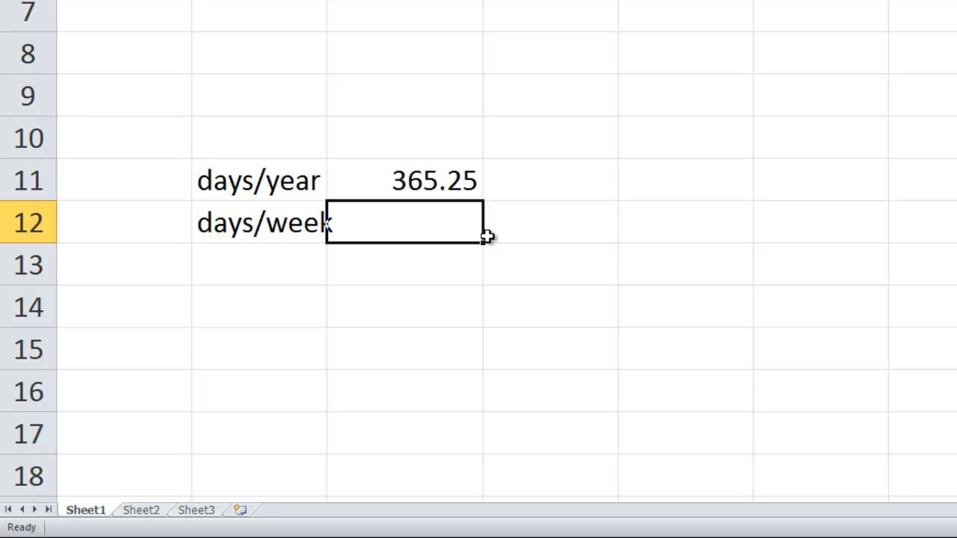
{"action": "type", "text": "7"}
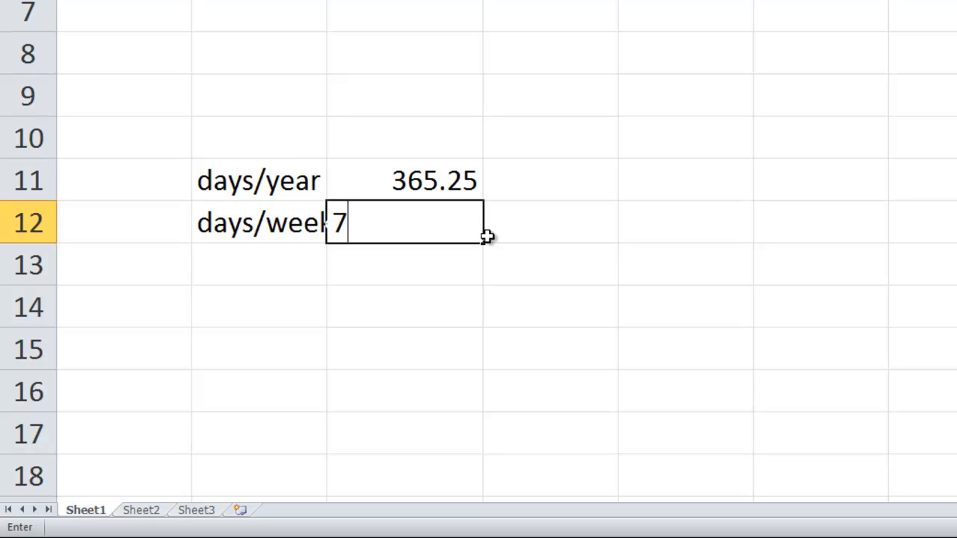
{"action": "key", "text": "Return"}
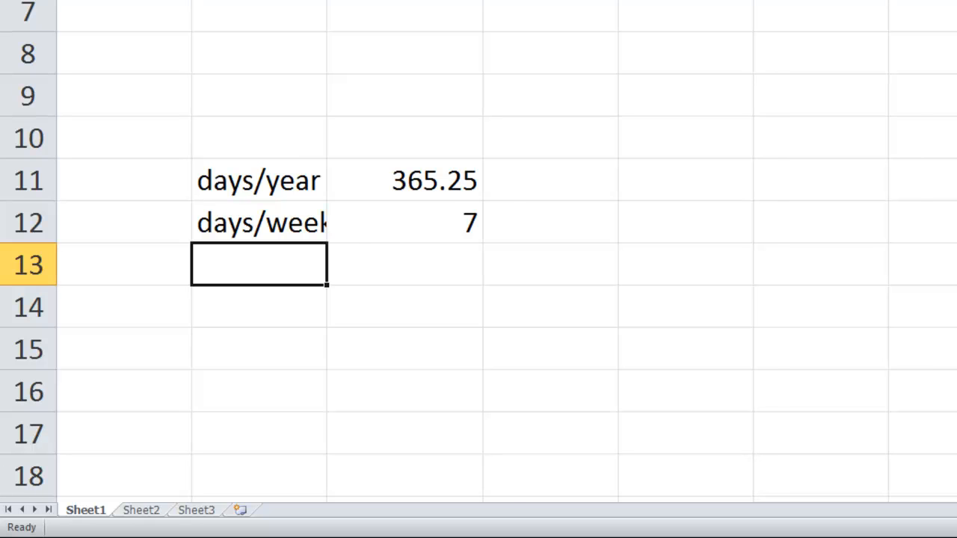
{"action": "left_click_drag", "start_coordinate": [326, 0], "coordinate": [351, 0]}
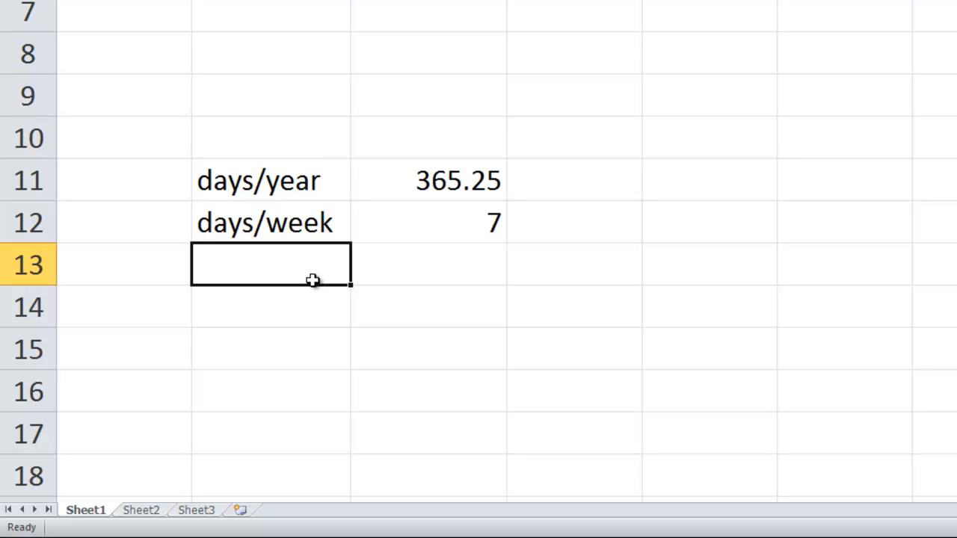
- Label B13 weeks/year and calculate it in C13 with the formula =C11/C12
{"action": "type", "text": "weeks/y"}
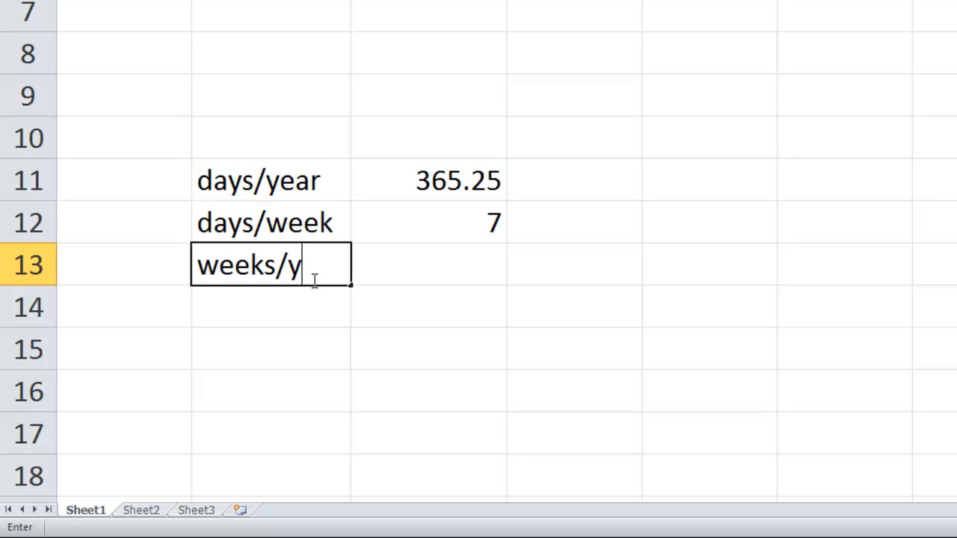
{"action": "type", "text": "ear"}
{"action": "key", "text": "Tab"}
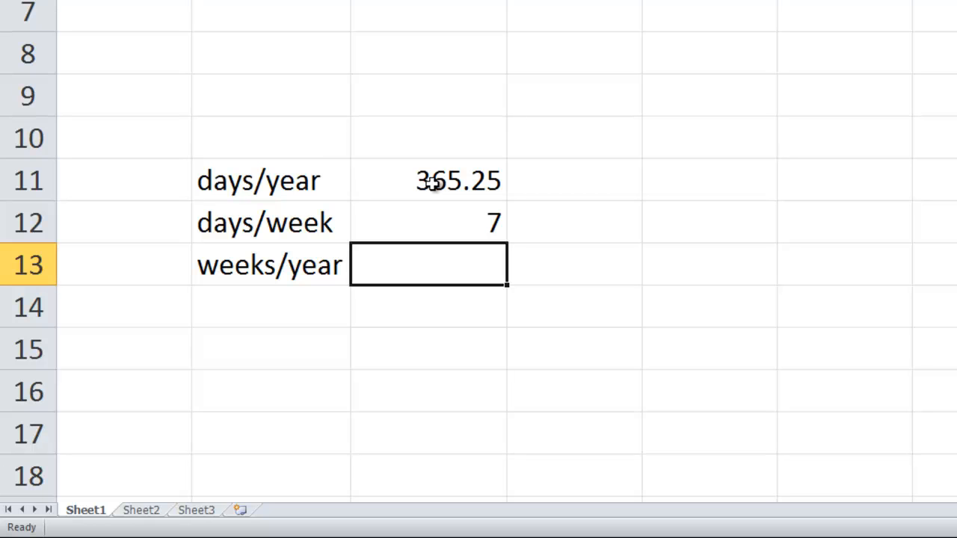
{"action": "type", "text": "="}
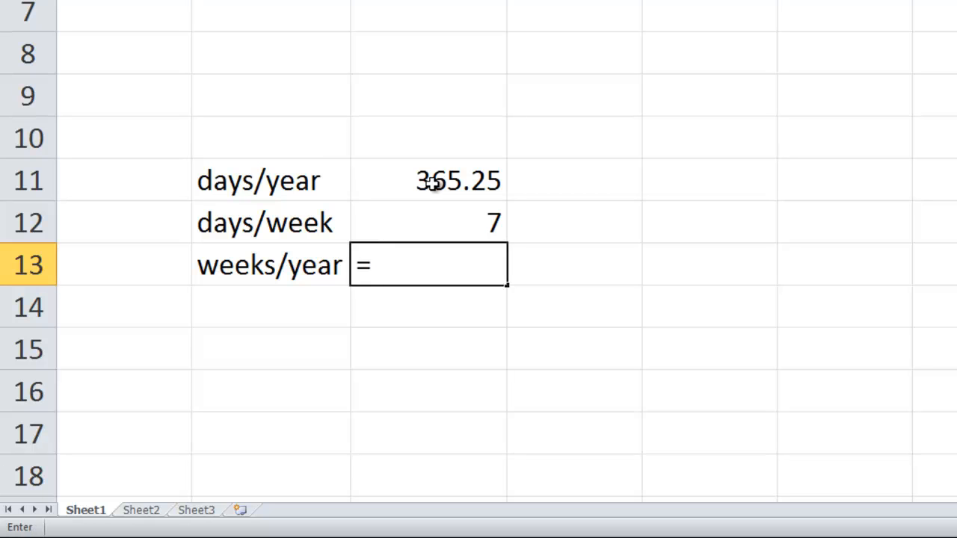
{"action": "left_click", "coordinate": [433, 181]}
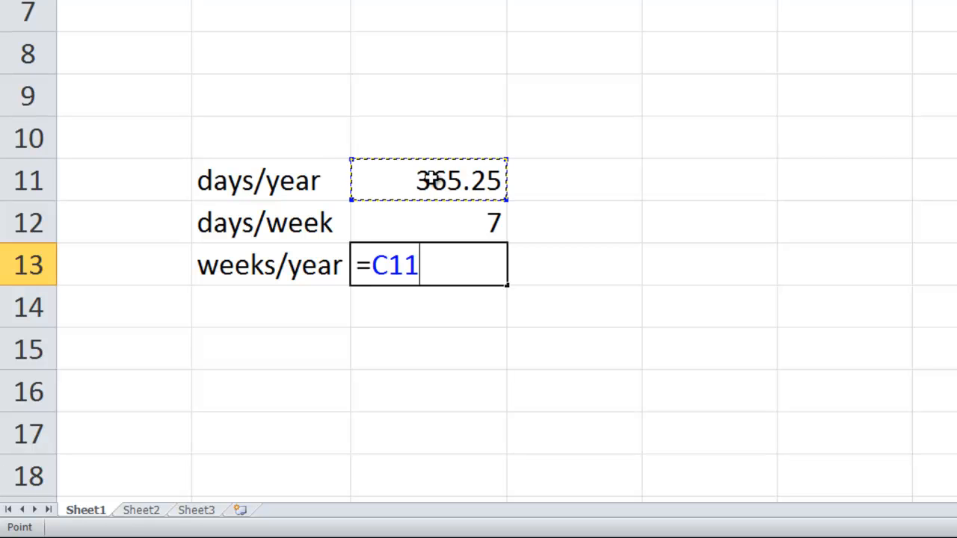
{"action": "type", "text": "/"}
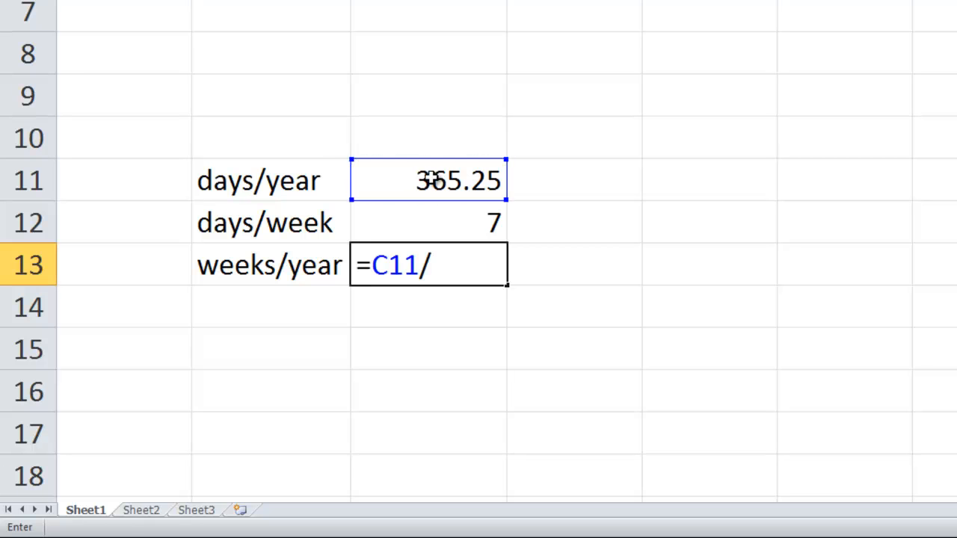
{"action": "left_click", "coordinate": [444, 226]}
{"action": "key", "text": "Return"}
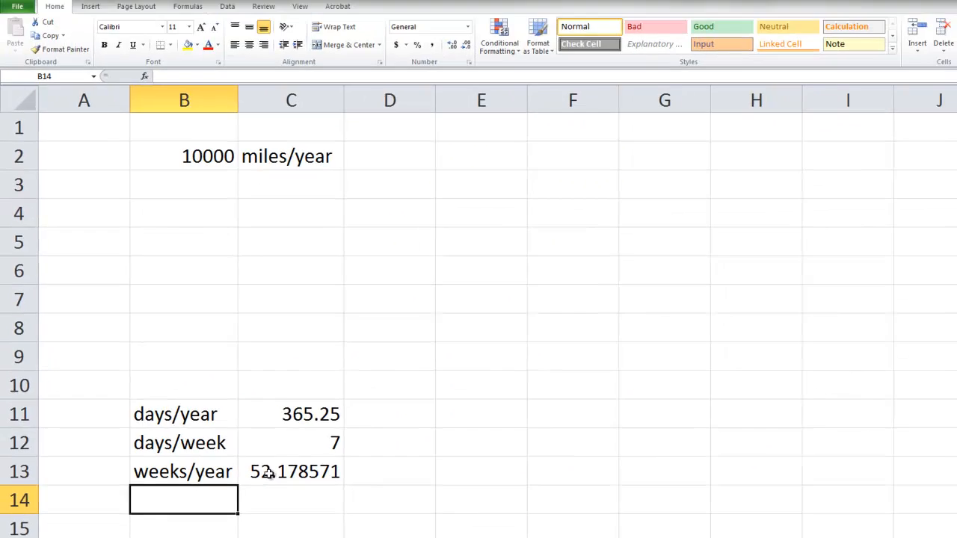
- Reduce the weeks/year result in C13 to one decimal place
{"action": "left_click", "coordinate": [296, 477]}
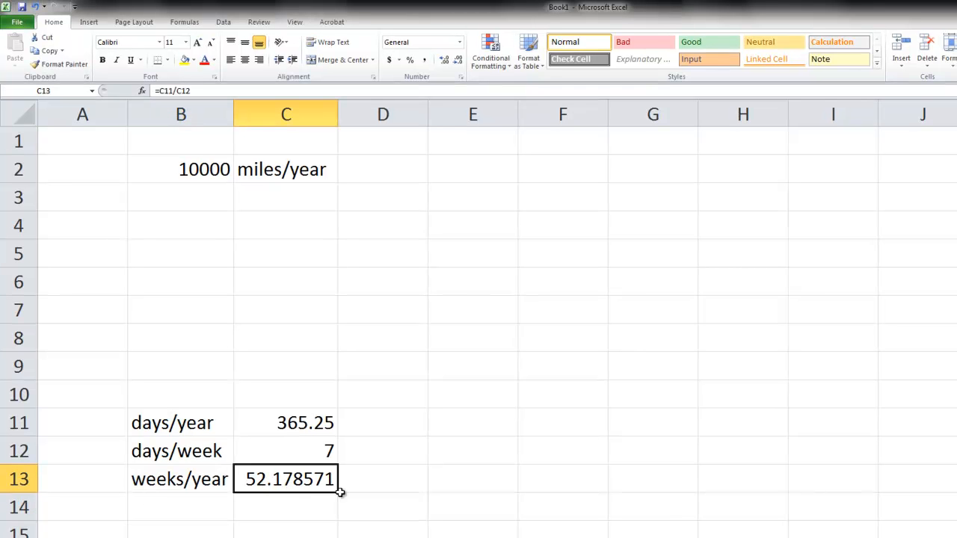
{"action": "left_click", "coordinate": [458, 59]}
{"action": "left_click", "coordinate": [457, 60]}
{"action": "left_click", "coordinate": [457, 60]}
{"action": "left_click", "coordinate": [457, 59]}
{"action": "left_click", "coordinate": [458, 60]}
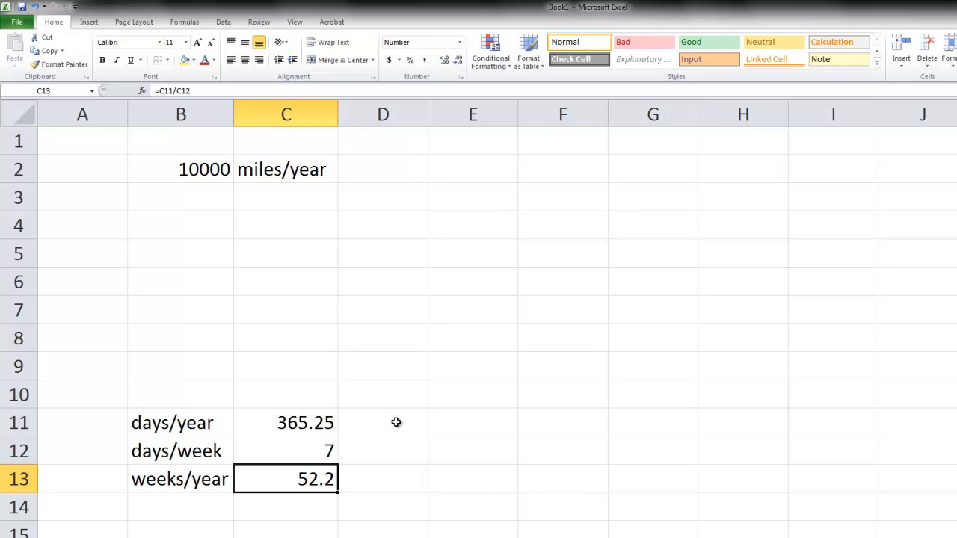
- Move the unit labels from B11:B13 to D11:D13, on the other side of their values
{"action": "left_click_drag", "start_coordinate": [193, 421], "coordinate": [192, 479]}
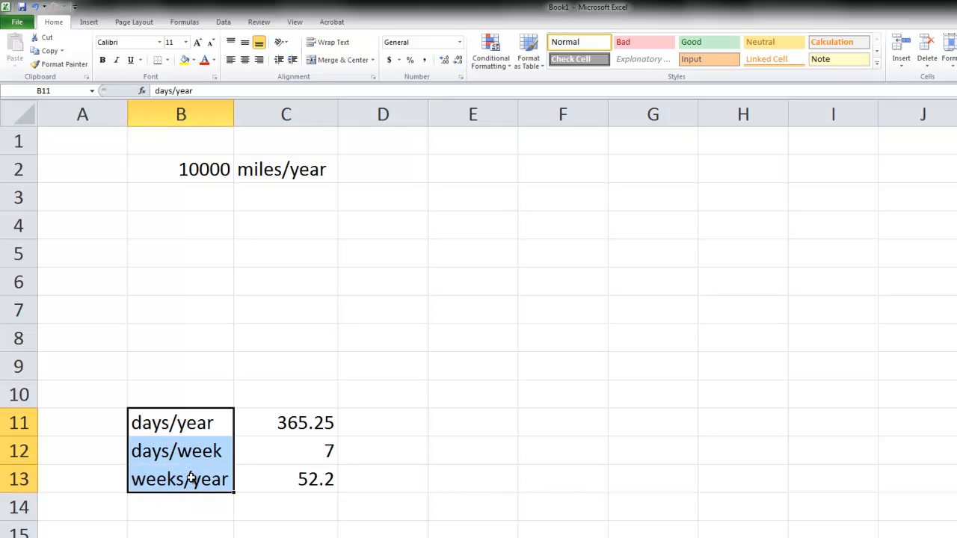
{"action": "right_click", "coordinate": [172, 420]}
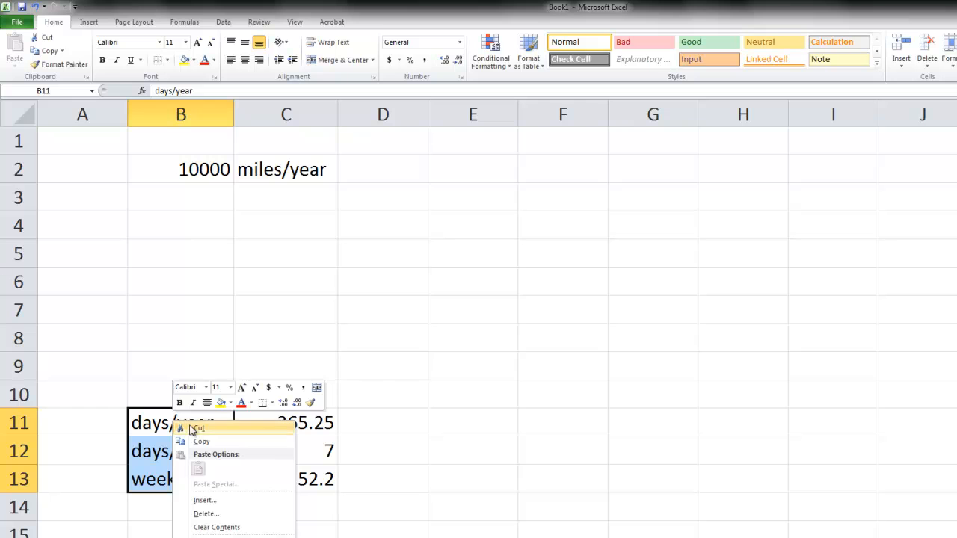
{"action": "left_click", "coordinate": [196, 429]}
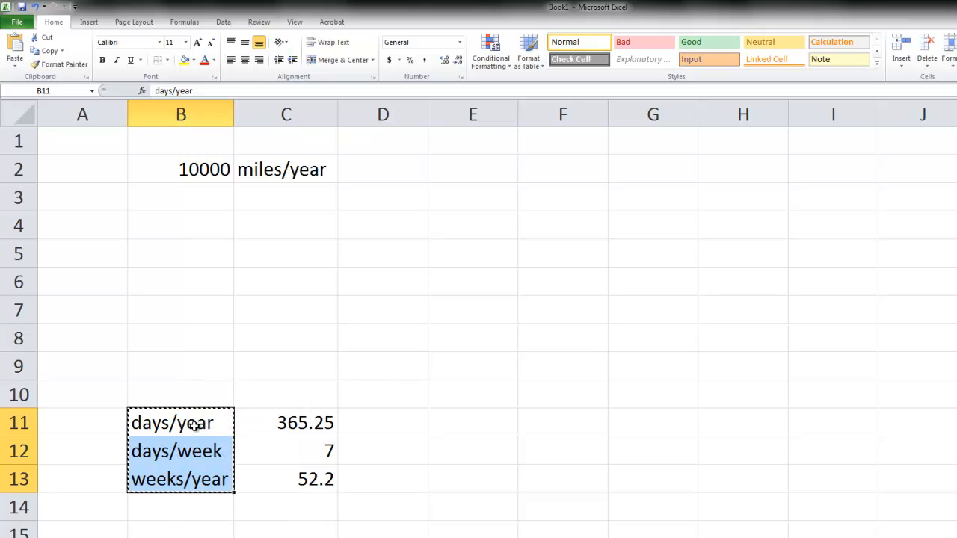
{"action": "left_click", "coordinate": [359, 420]}
{"action": "right_click", "coordinate": [359, 420]}
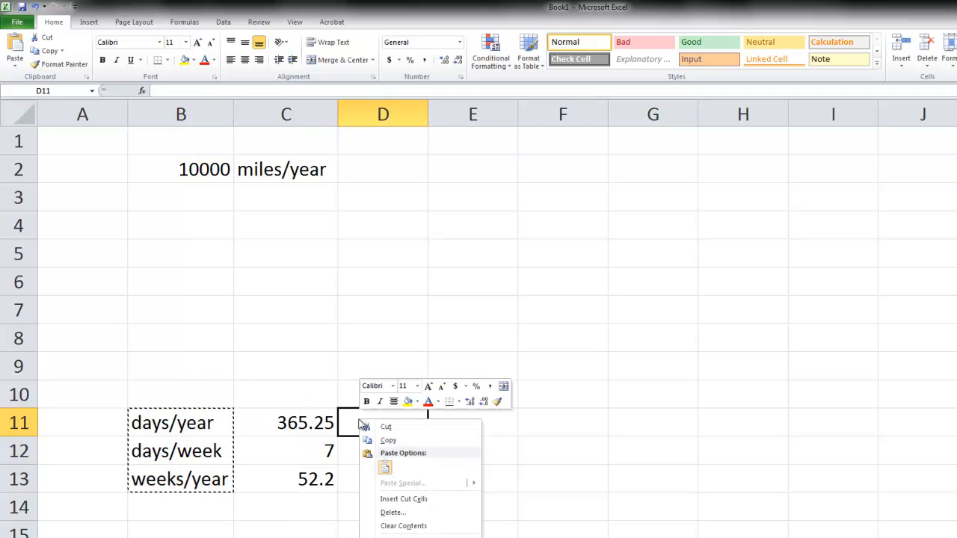
{"action": "left_click", "coordinate": [386, 468]}
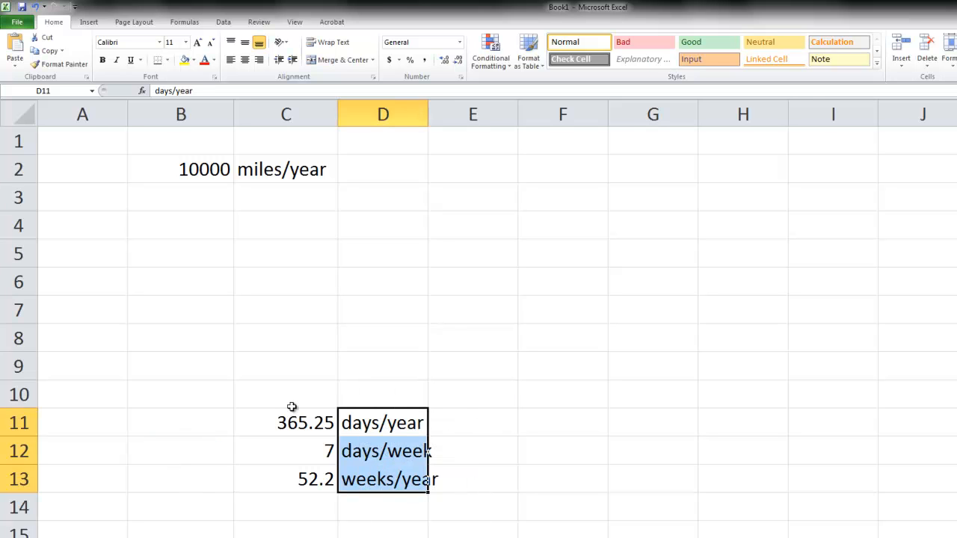
- Move the values and unit labels in C11:D13 one column over to B11:C13
{"action": "left_click_drag", "start_coordinate": [281, 422], "coordinate": [381, 479]}
{"action": "right_click", "coordinate": [301, 432]}
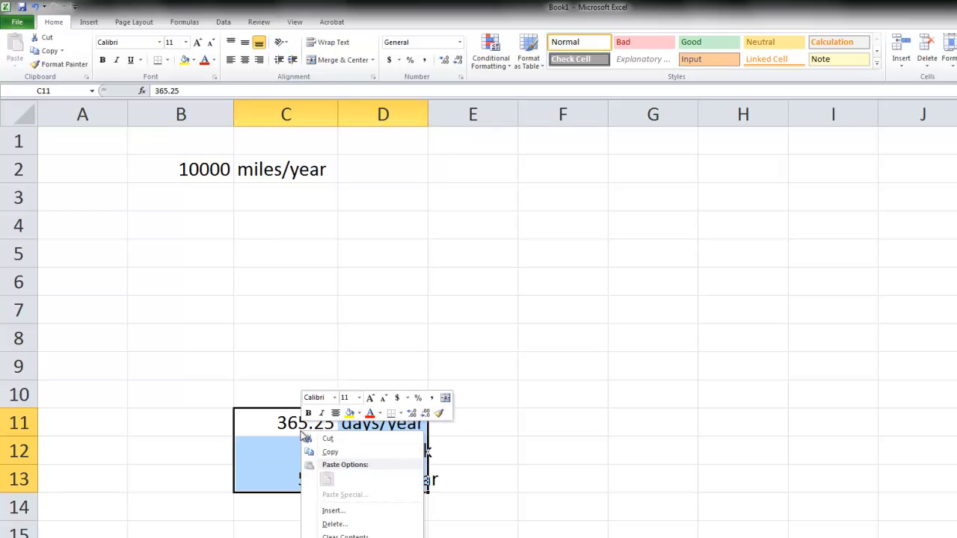
{"action": "left_click", "coordinate": [313, 439]}
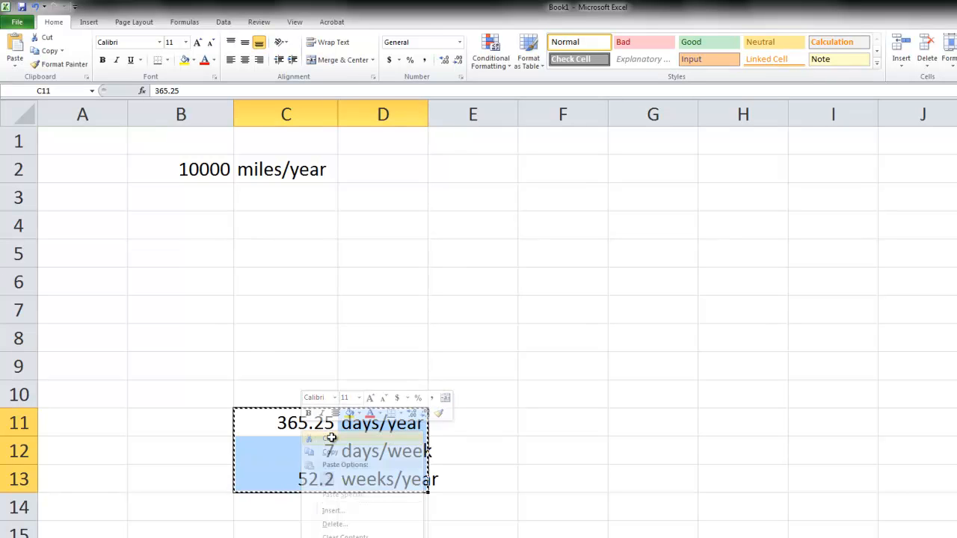
{"action": "right_click", "coordinate": [207, 421]}
{"action": "left_click", "coordinate": [223, 470]}
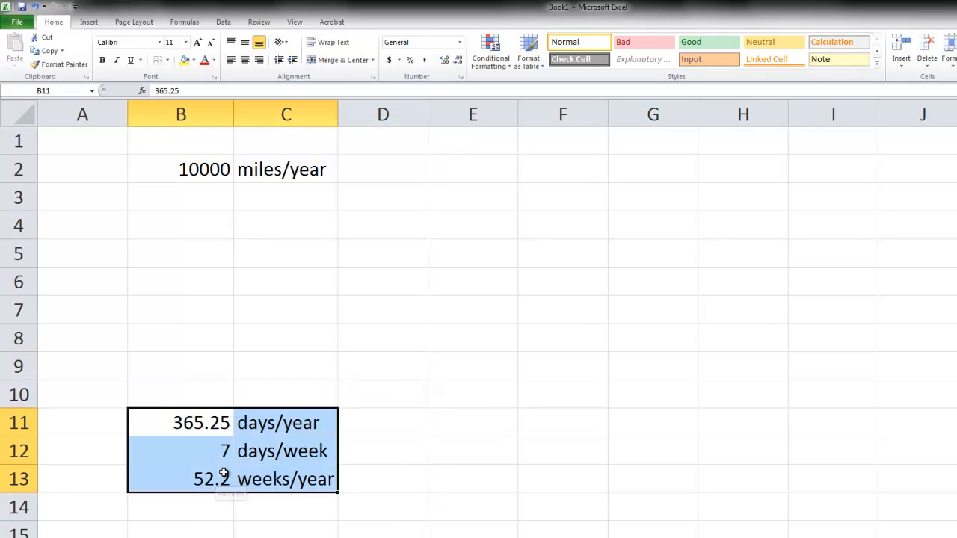
- Calculate the weekly mileage in B3 with the formula =B2/B13
{"action": "left_click", "coordinate": [314, 532]}
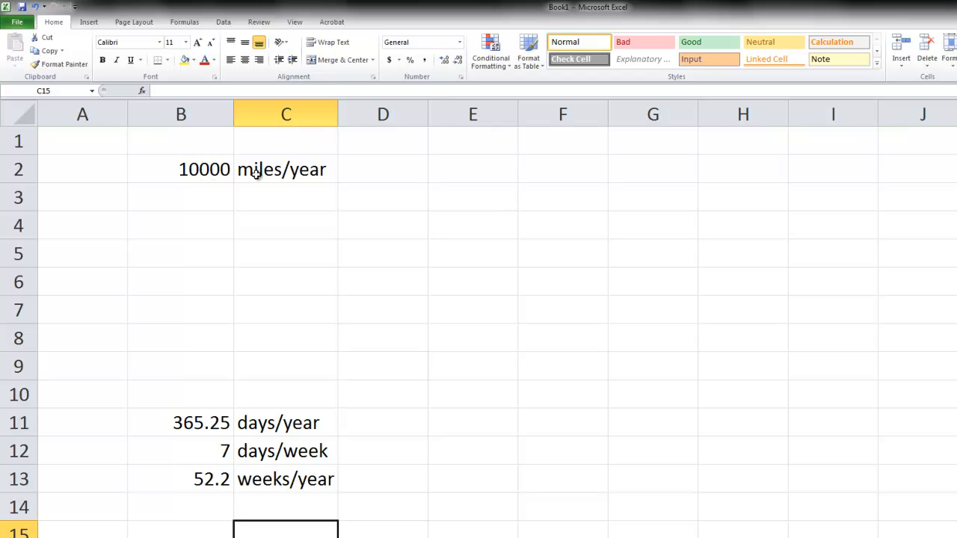
{"action": "left_click", "coordinate": [202, 201]}
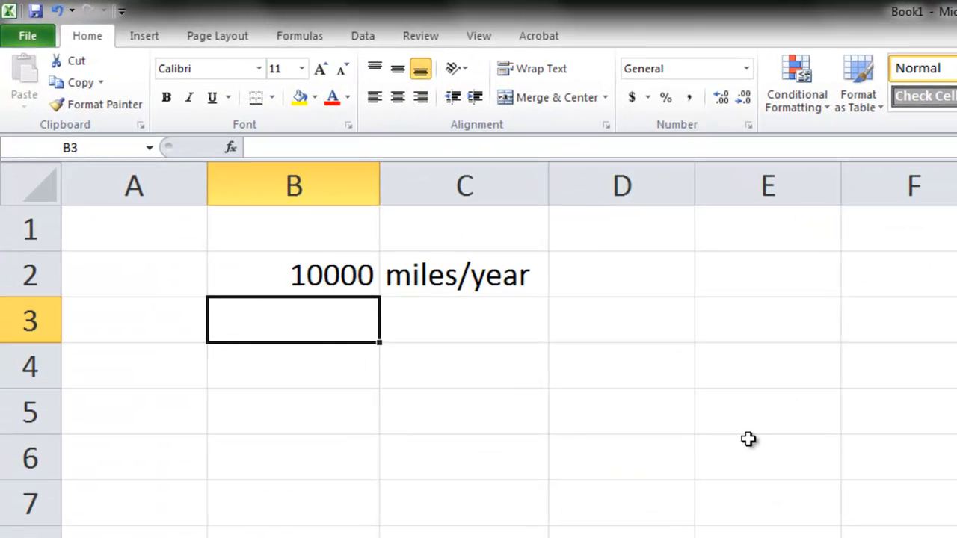
{"action": "type", "text": "="}
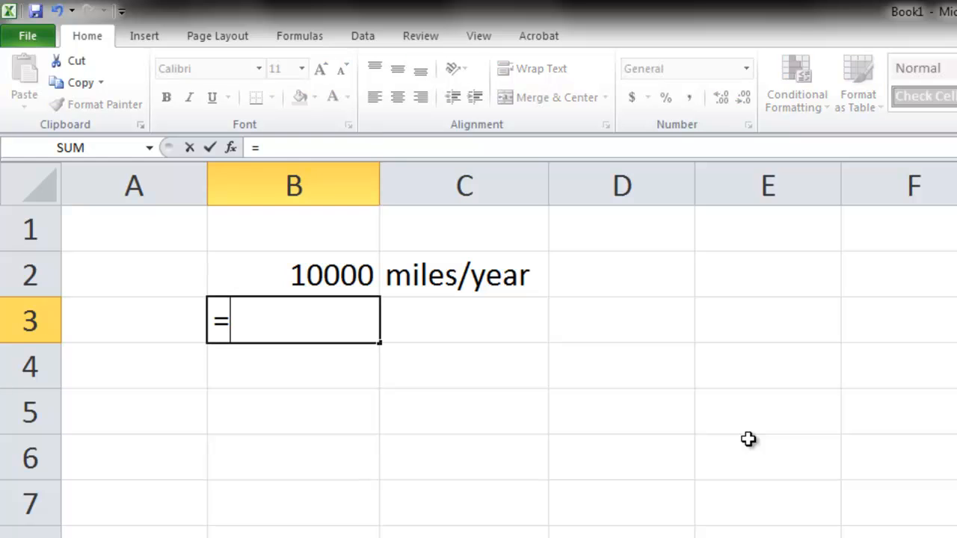
{"action": "left_click", "coordinate": [305, 275]}
{"action": "type", "text": "/"}
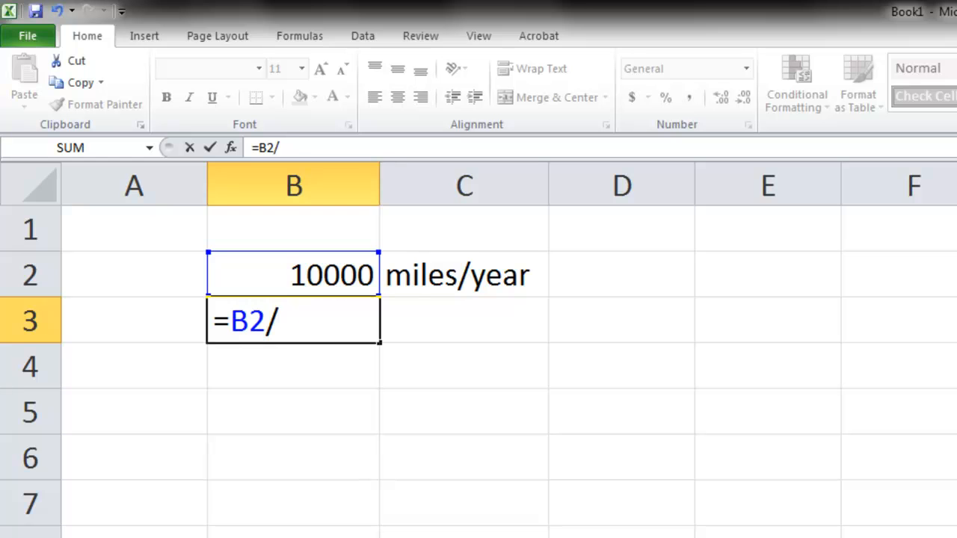
{"action": "type", "text": "B13"}
{"action": "key", "text": "Return"}
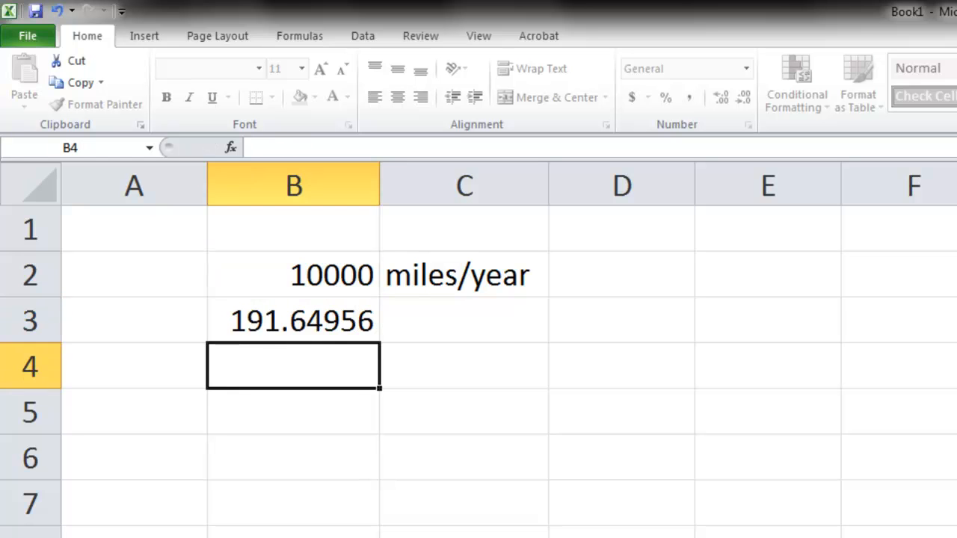
- Reduce the weekly mileage result in B3 to one decimal place
{"action": "key", "text": "Up"}
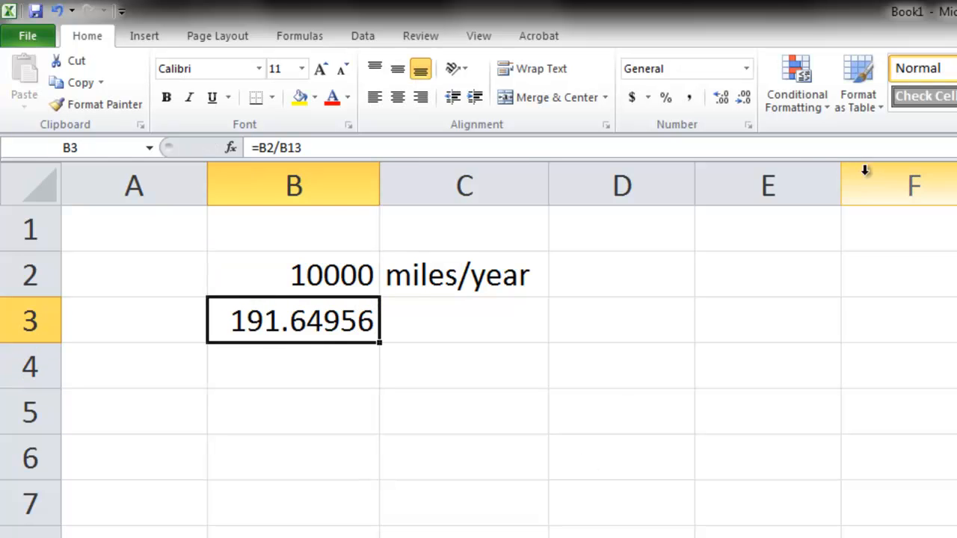
{"action": "left_click", "coordinate": [743, 97]}
{"action": "left_click", "coordinate": [743, 97]}
{"action": "left_click", "coordinate": [744, 98]}
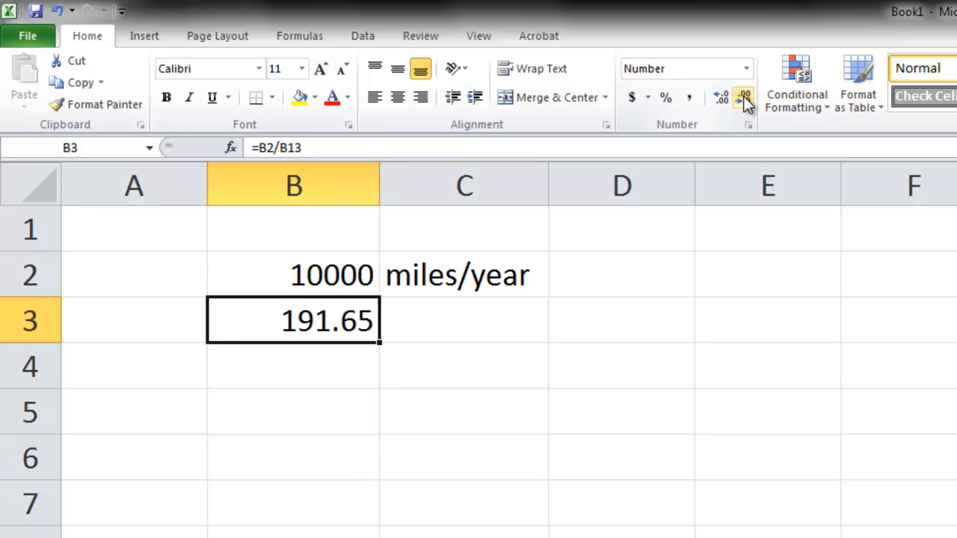
{"action": "left_click", "coordinate": [744, 98]}
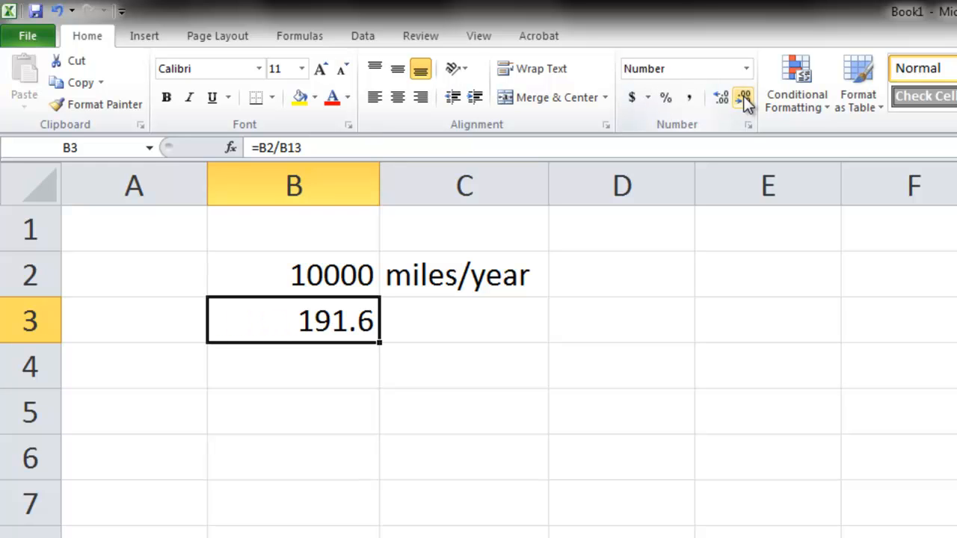
- Label the weekly mileage in C3 with the unit miles/week
{"action": "key", "text": "Right"}
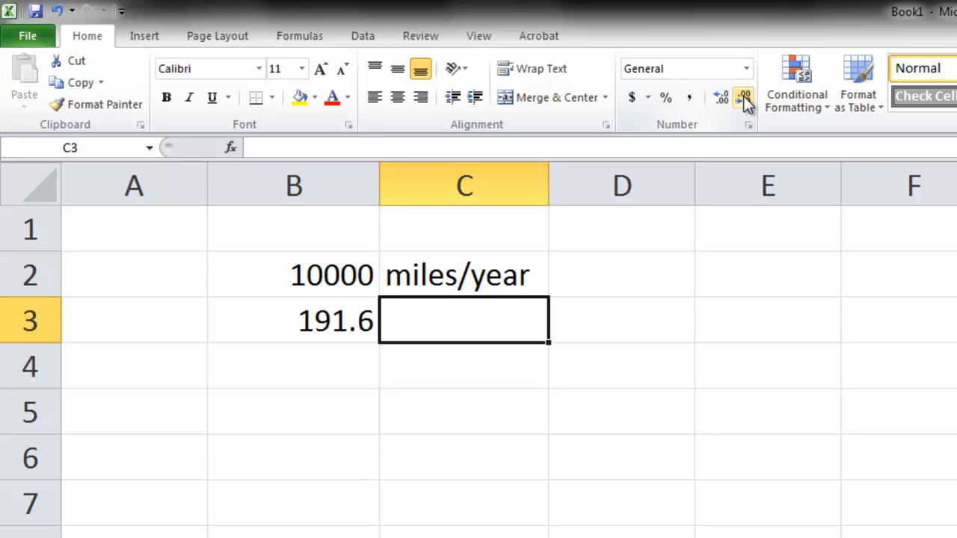
{"action": "key", "text": "F2"}
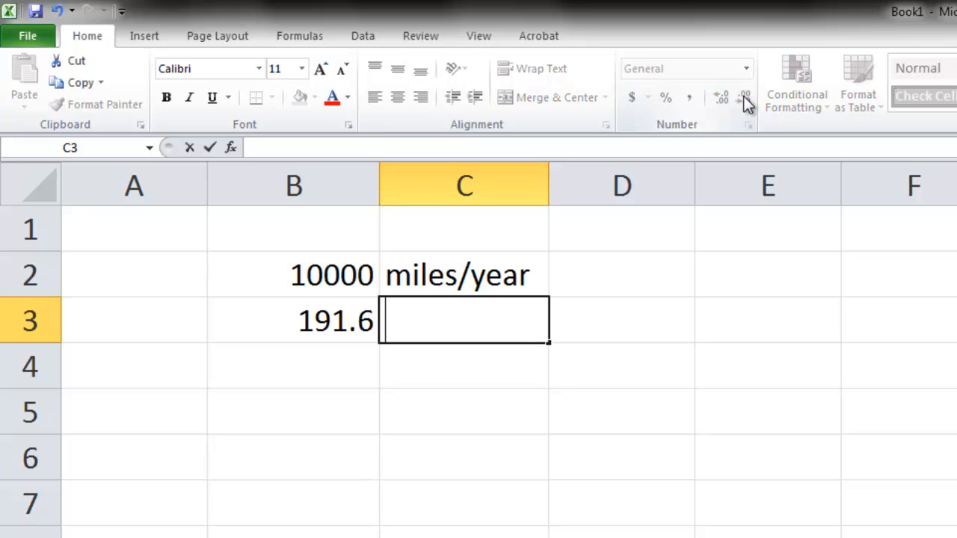
{"action": "type", "text": "mi"}
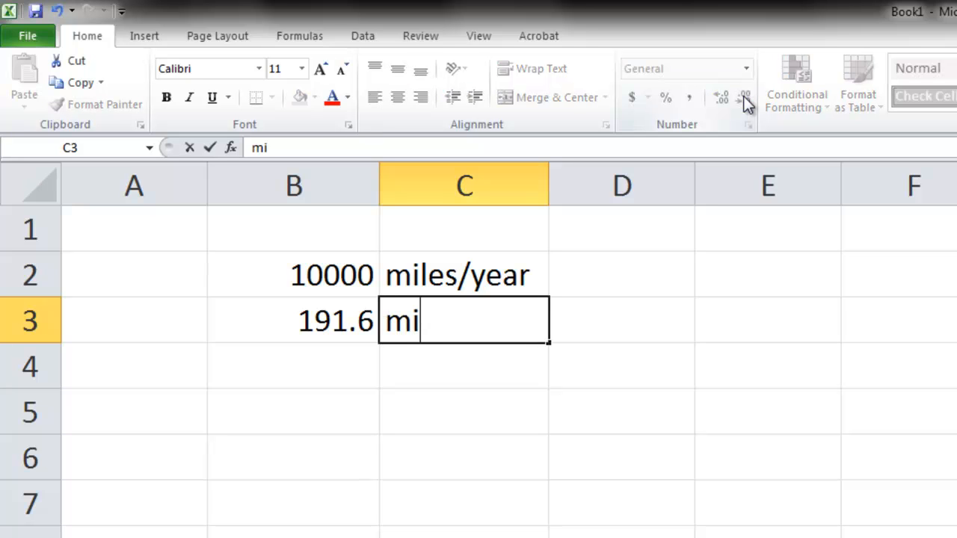
{"action": "type", "text": "les/week"}
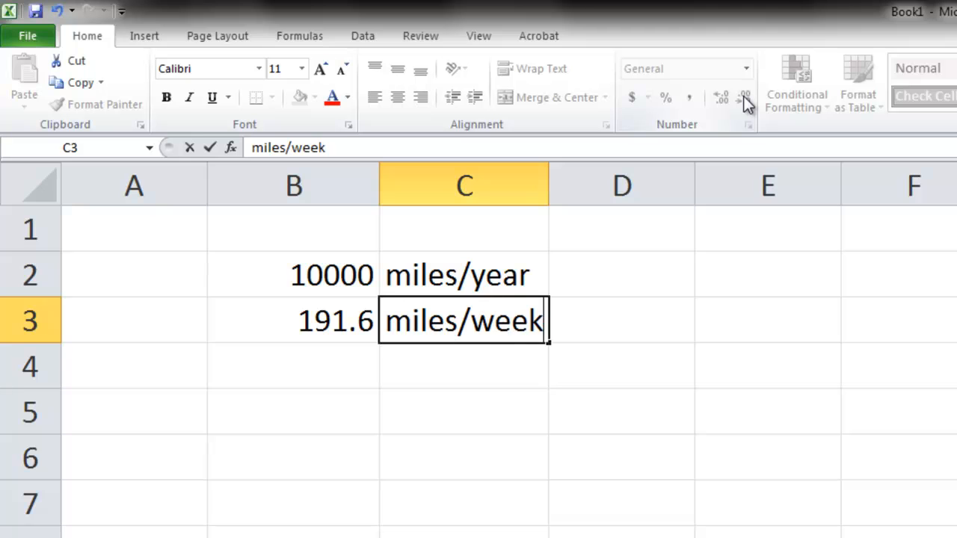
{"action": "key", "text": "Return"}
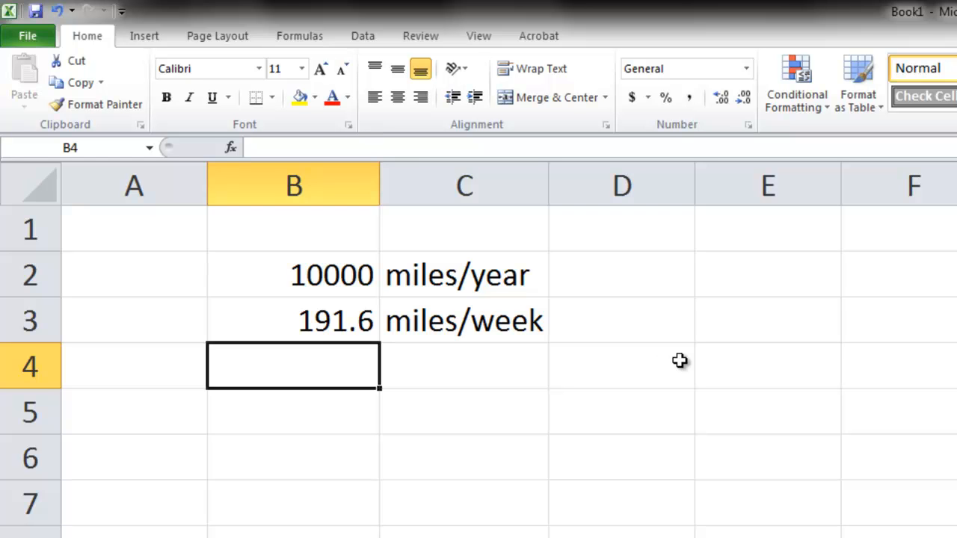
- Enter the fuel economy of 25 in B4 with the unit label miles/gallon in C4
{"action": "type", "text": "25"}
{"action": "key", "text": "Tab"}
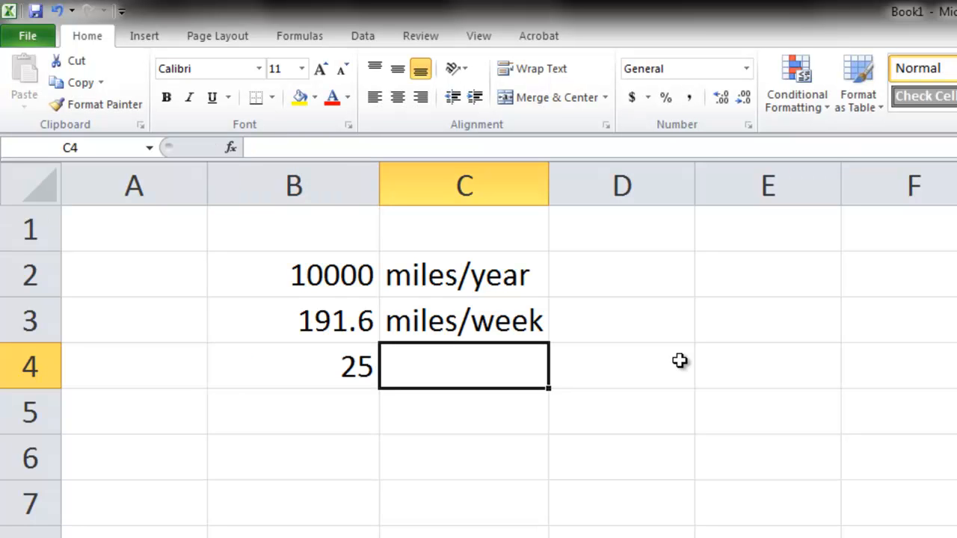
{"action": "type", "text": "miles"}
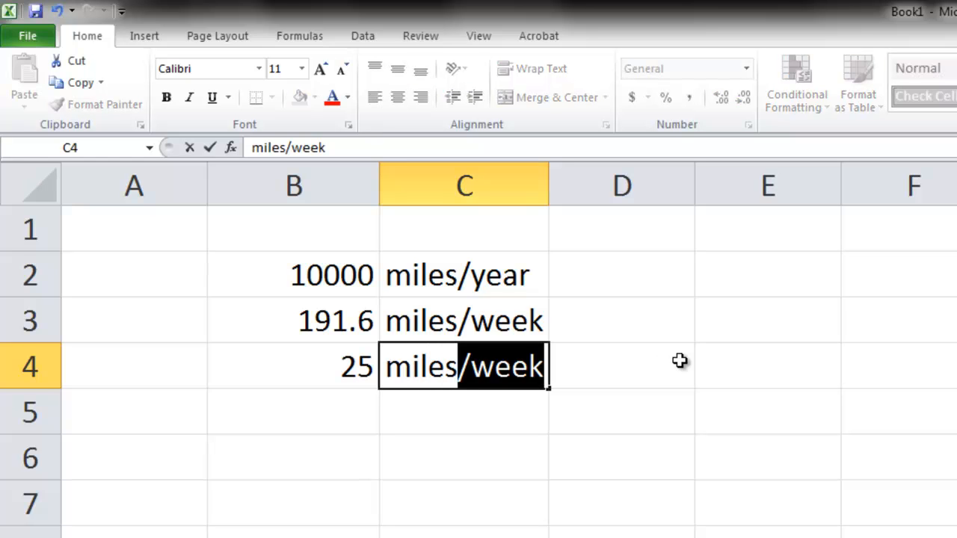
{"action": "type", "text": "/gallon"}
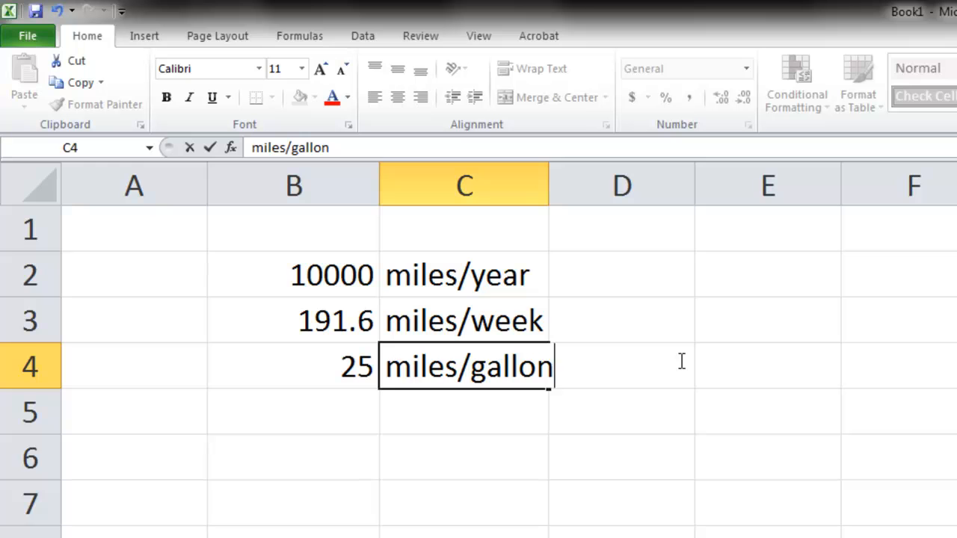
{"action": "key", "text": "Return"}
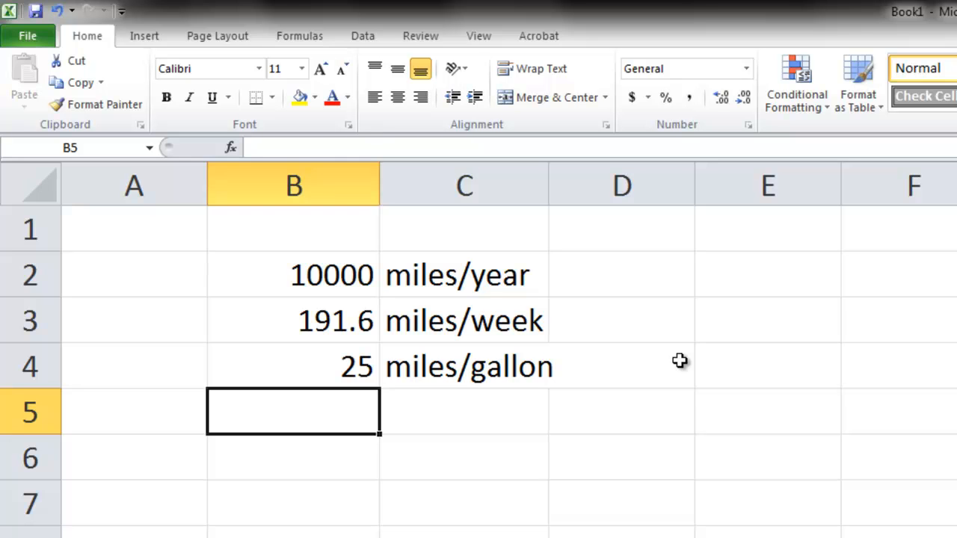
- Calculate the weekly fuel consumption in B5 with the formula =B3/B4
{"action": "type", "text": "="}
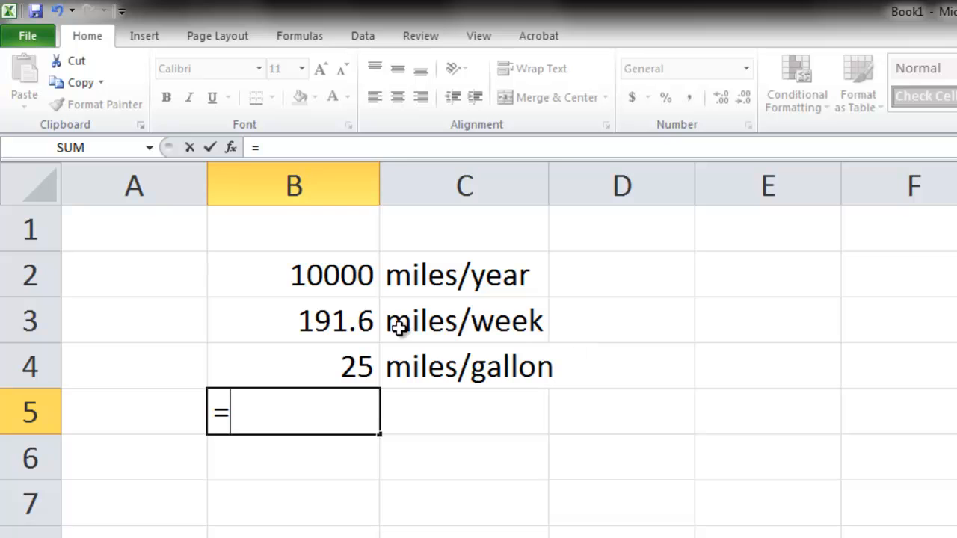
{"action": "left_click", "coordinate": [332, 333]}
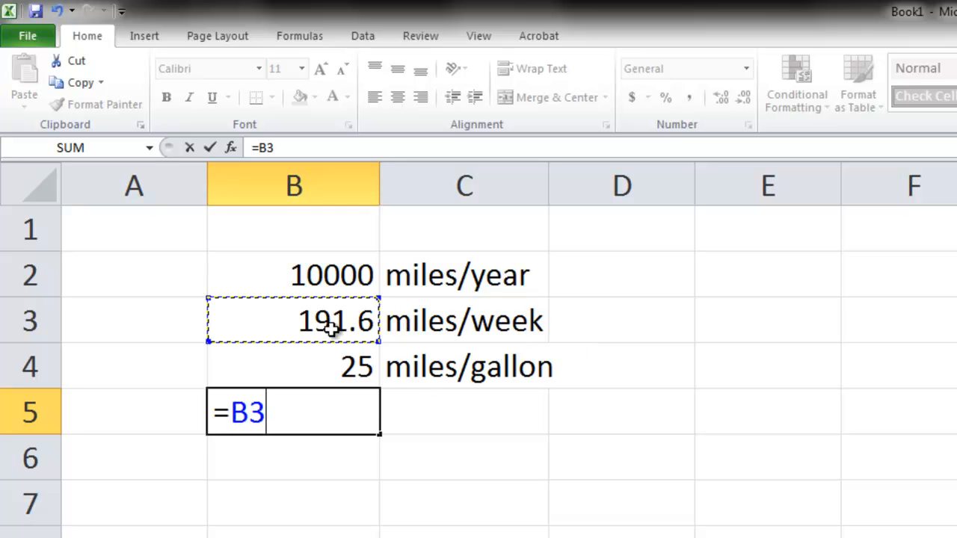
{"action": "type", "text": "/"}
{"action": "left_click", "coordinate": [323, 360]}
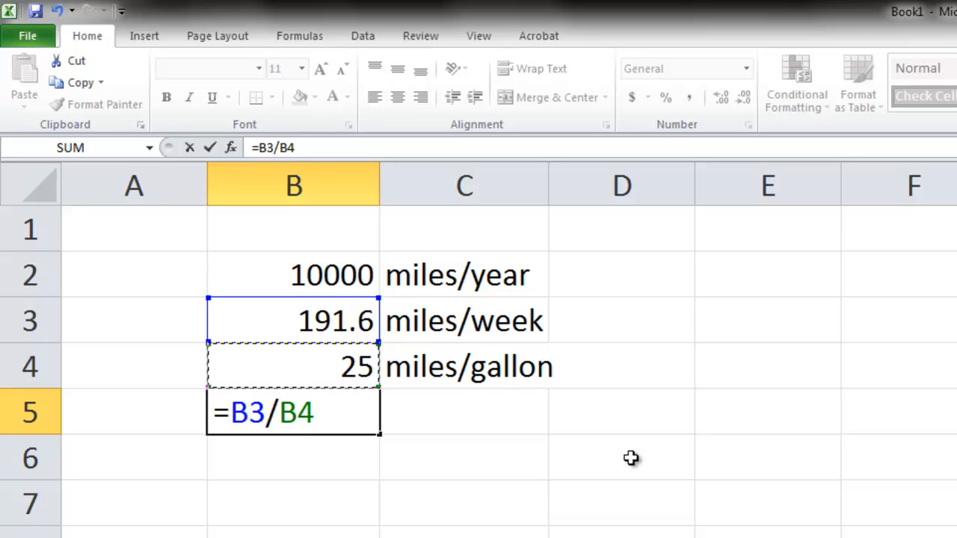
{"action": "key", "text": "Return"}
- Reduce the weekly fuel consumption in B5 to two decimal places
{"action": "key", "text": "Up"}
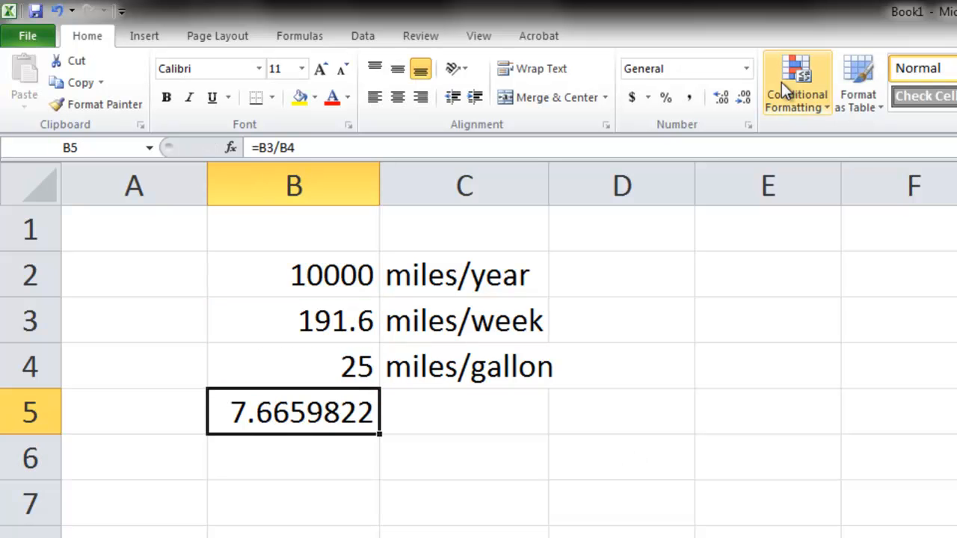
{"action": "left_click", "coordinate": [743, 97]}
{"action": "left_click", "coordinate": [744, 98]}
{"action": "left_click", "coordinate": [743, 97]}
{"action": "left_click", "coordinate": [743, 97]}
{"action": "left_click", "coordinate": [744, 97]}
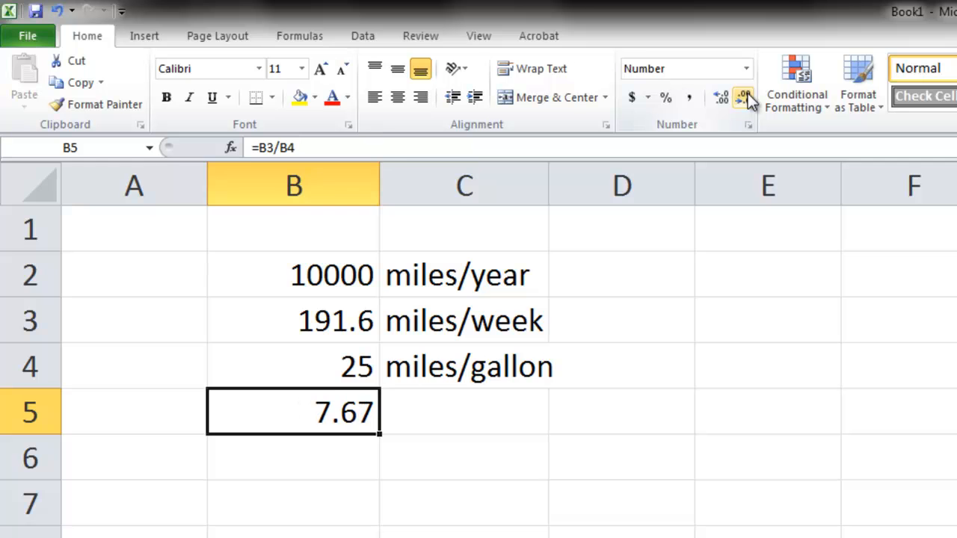
- Label the weekly fuel consumption in C5 with the unit gallons/week
{"action": "key", "text": "Right"}
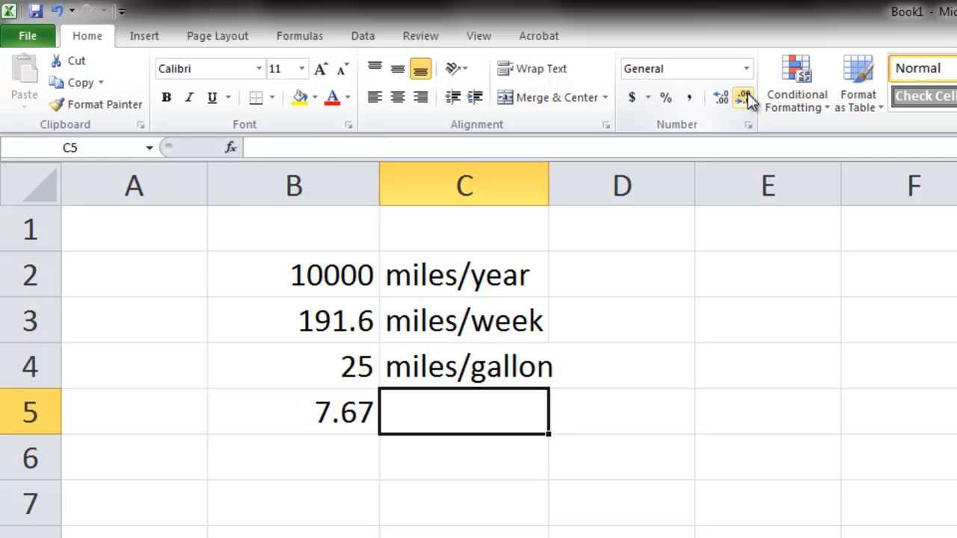
{"action": "type", "text": "gallo"}
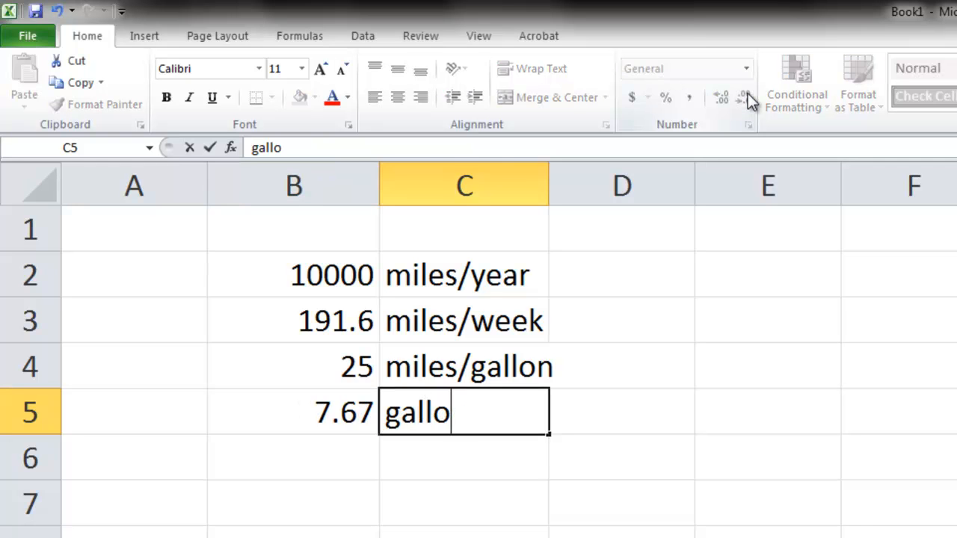
{"action": "type", "text": "ns/week"}
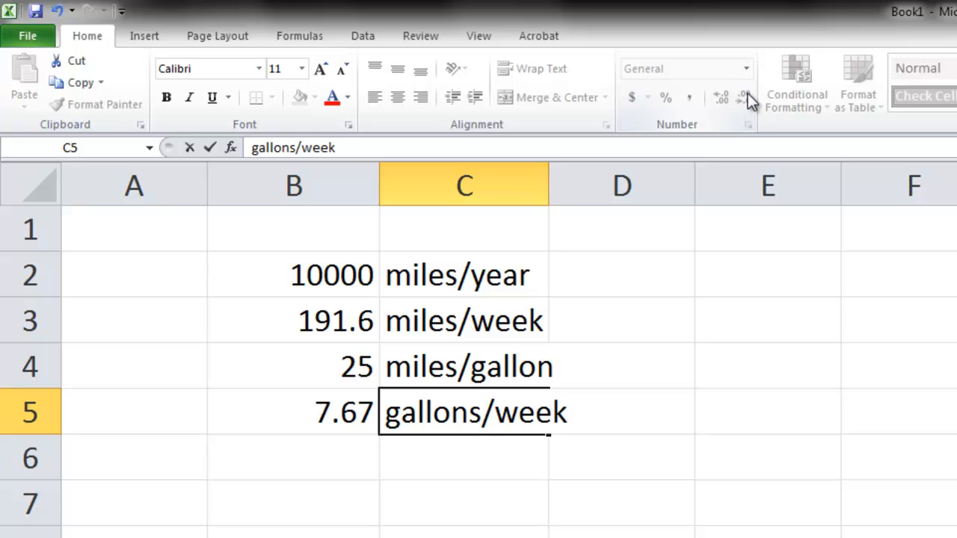
{"action": "key", "text": "Return"}
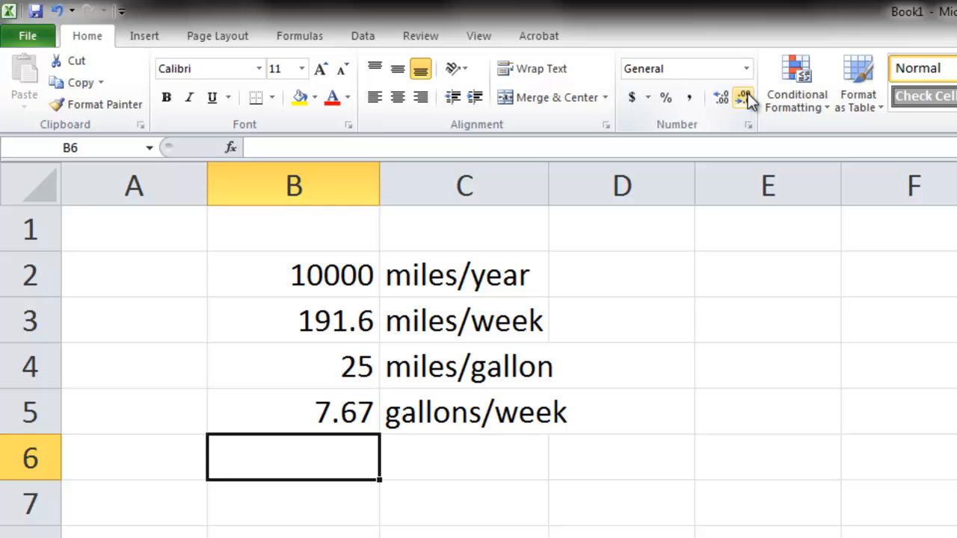
- Enter the fuel price of $4.10 in B6 with the label cost/gallon in C6
{"action": "type", "text": "$"}
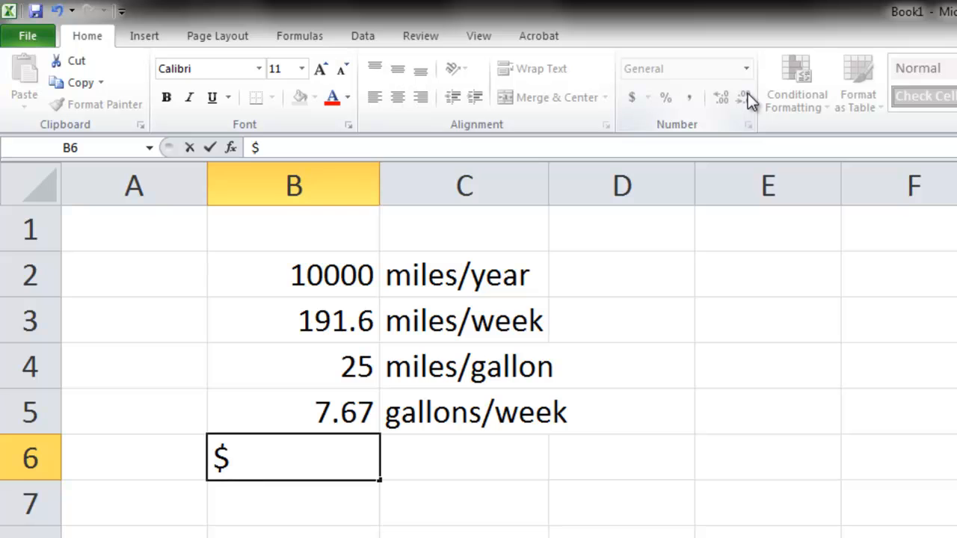
{"action": "type", "text": "4.10"}
{"action": "key", "text": "Tab"}
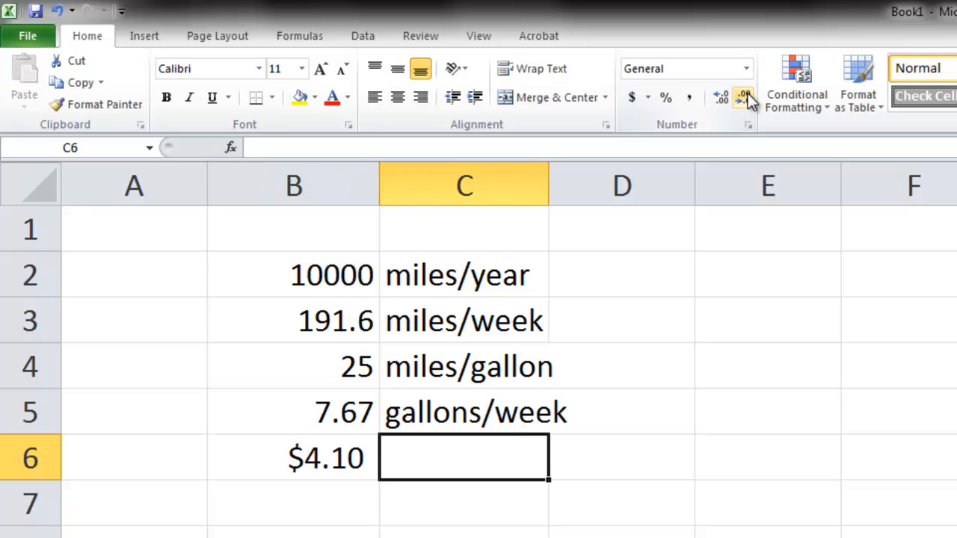
{"action": "type", "text": "cost"}
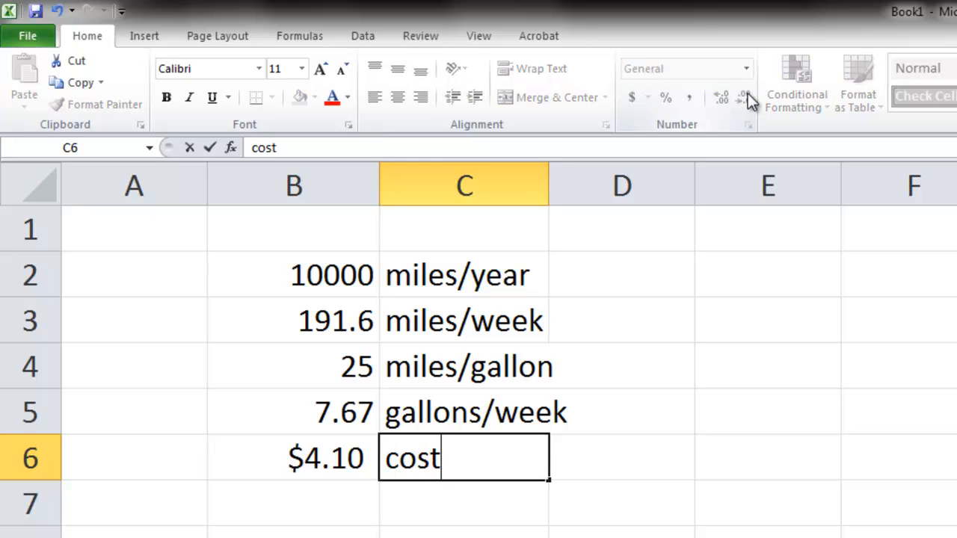
{"action": "type", "text": "/gallon"}
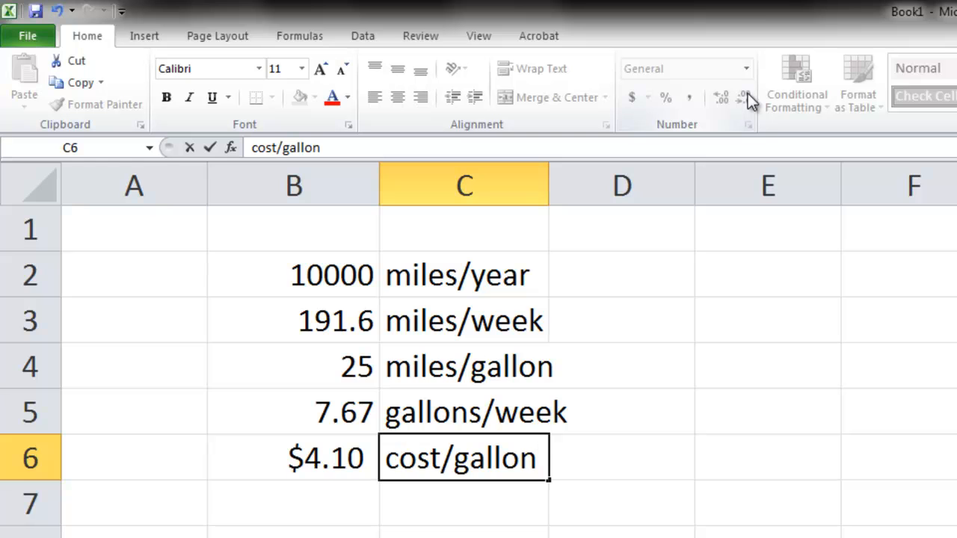
{"action": "key", "text": "Return"}
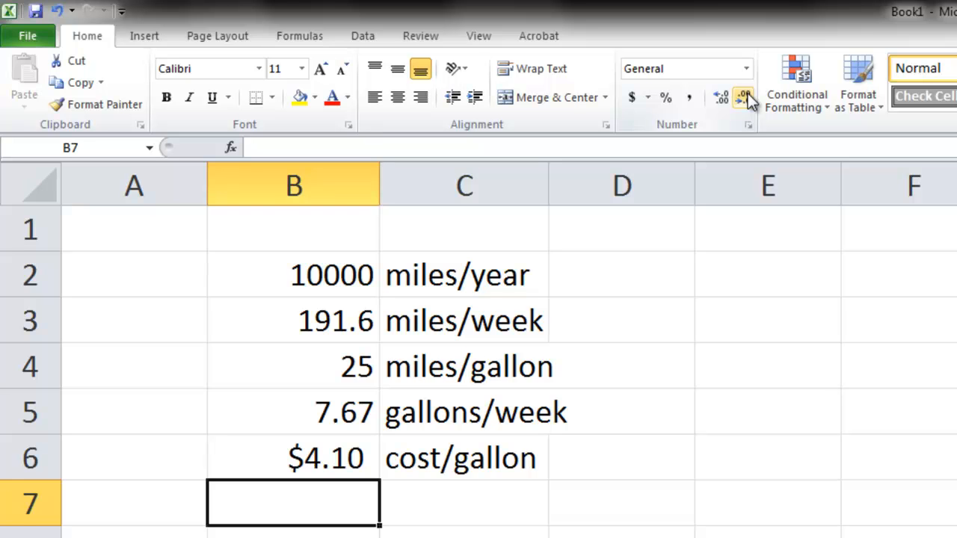
- Calculate the weekly fuel cost in B7 with the formula =B6*B5
{"action": "type", "text": "="}
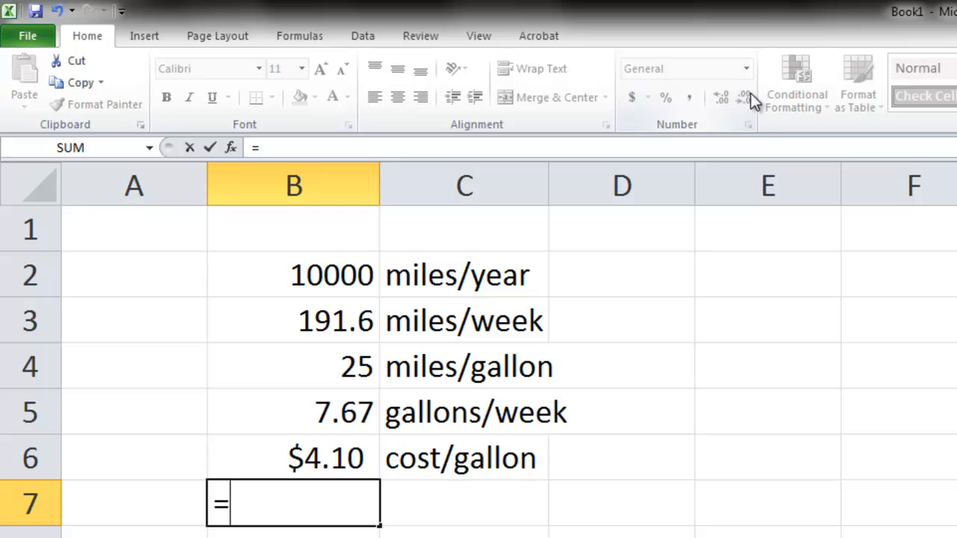
{"action": "left_click", "coordinate": [325, 461]}
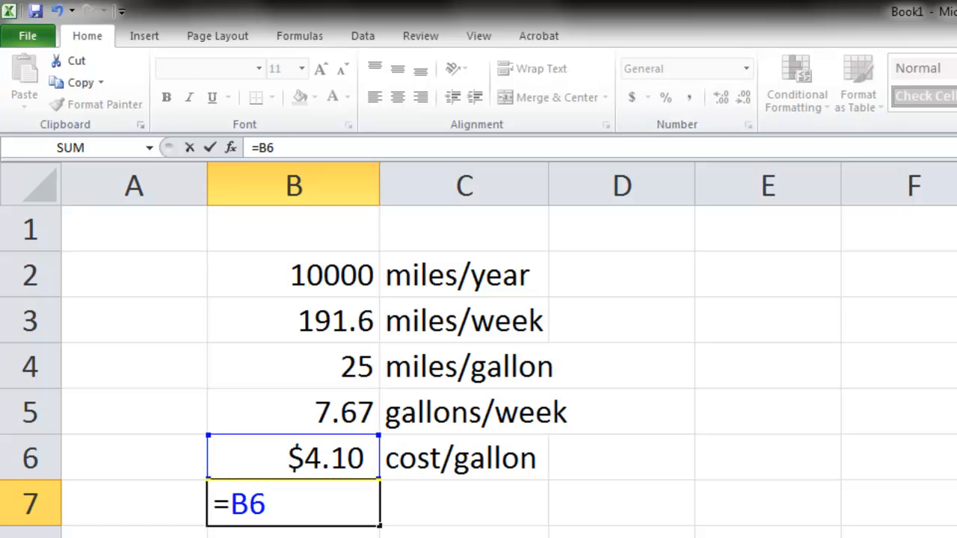
{"action": "type", "text": "*"}
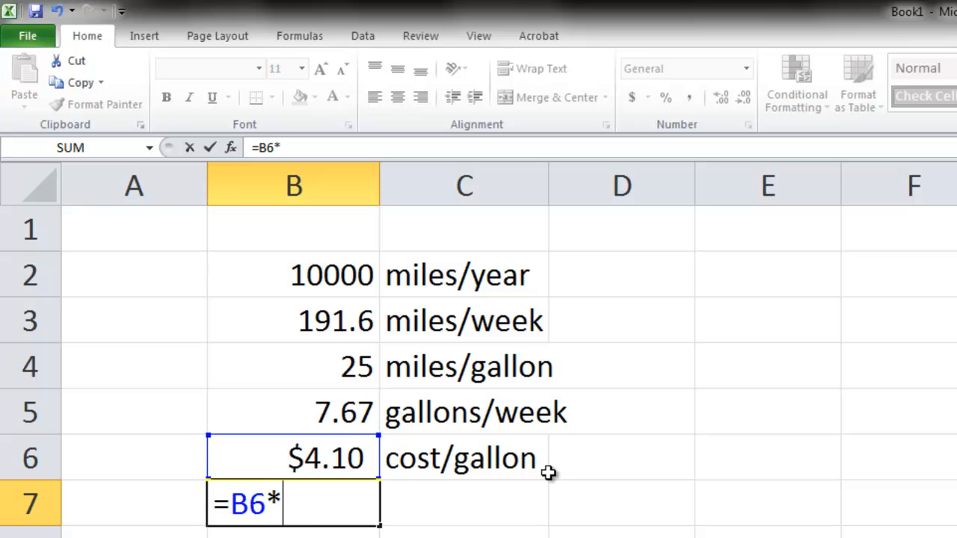
{"action": "left_click", "coordinate": [341, 412]}
{"action": "key", "text": "Return"}
{"action": "key", "text": "Up"}
{"action": "key", "text": "Right"}
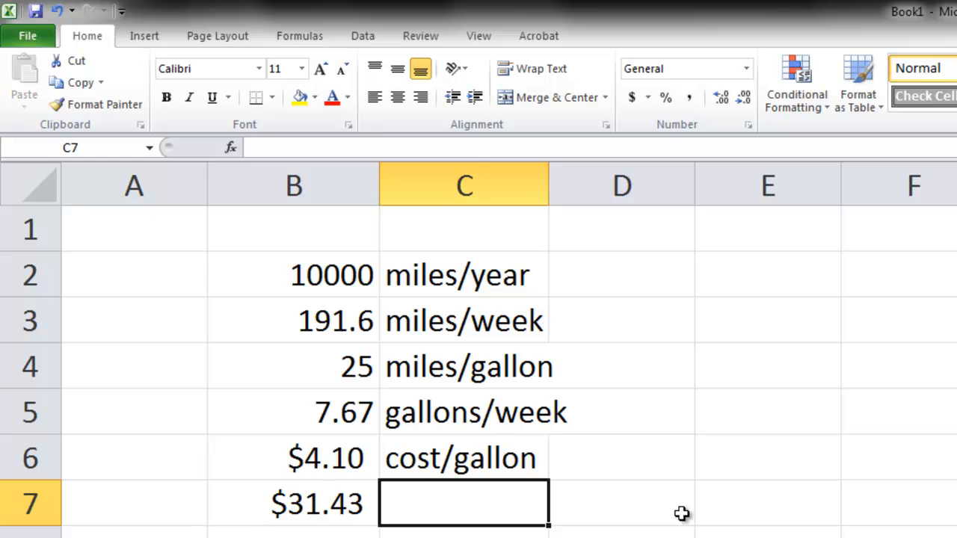
- Label the weekly fuel cost with cost/week in C7 and (gas) in D7
{"action": "type", "text": "cost/week"}
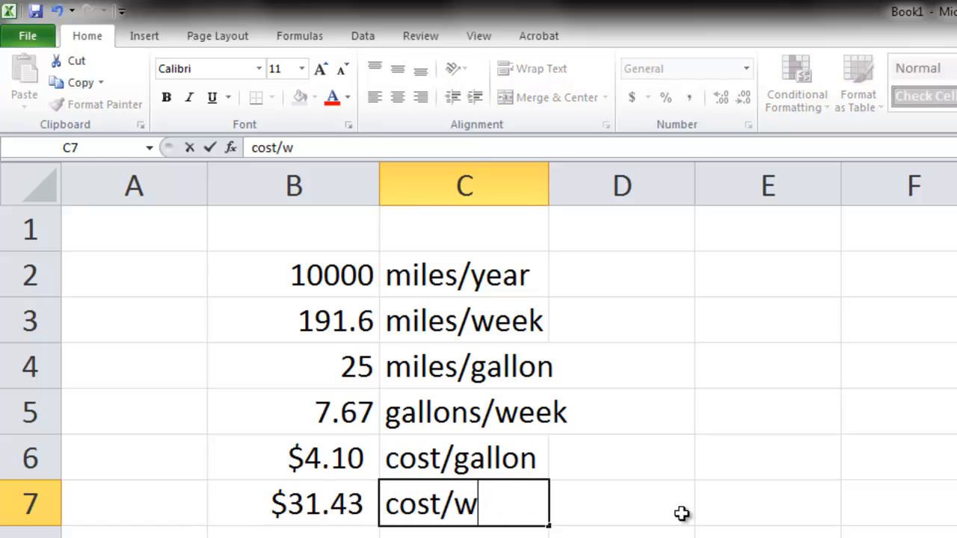
{"action": "key", "text": "Tab"}
{"action": "type", "text": "(gas)"}
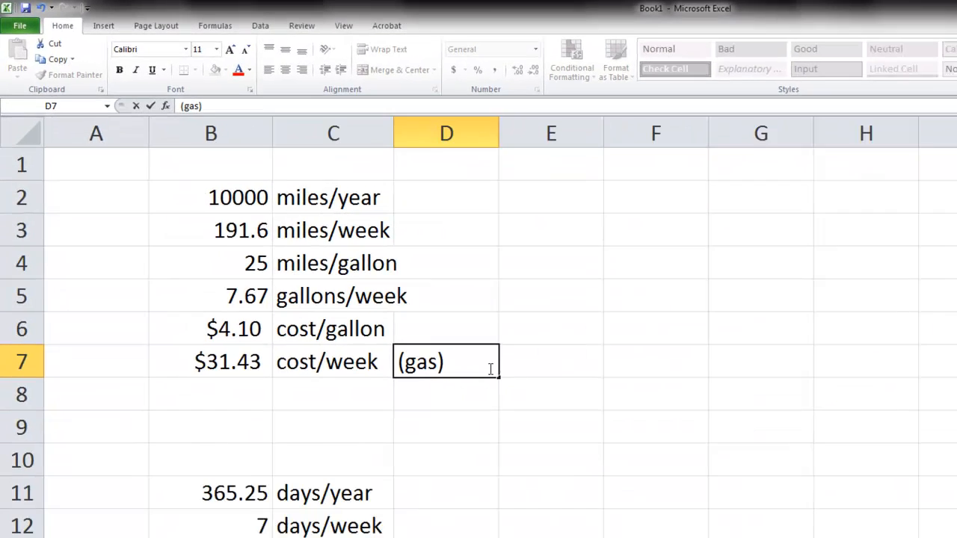
{"action": "key", "text": "Return"}
{"action": "key", "text": "Up"}
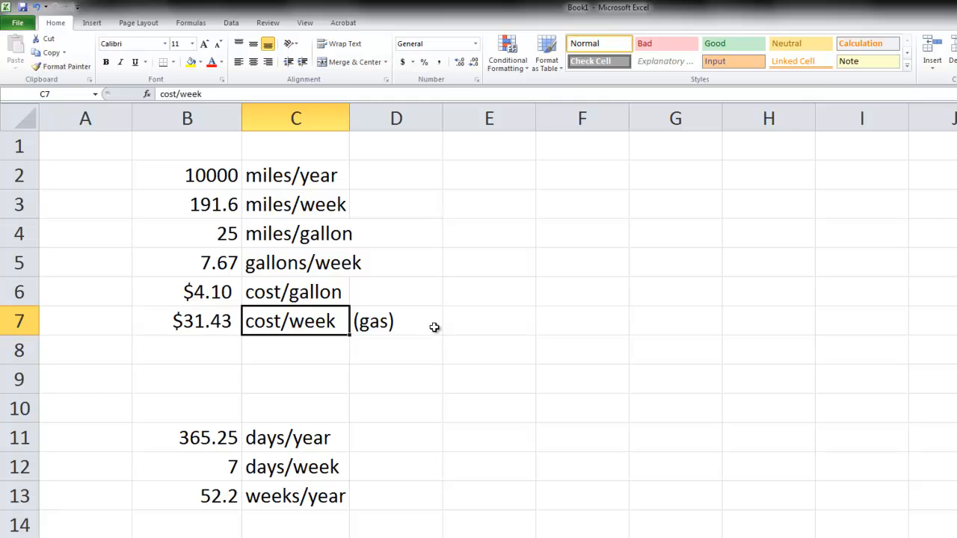
{"action": "key", "text": "Right"}
{"action": "key", "text": "Right"}
{"action": "key", "text": "Right"}
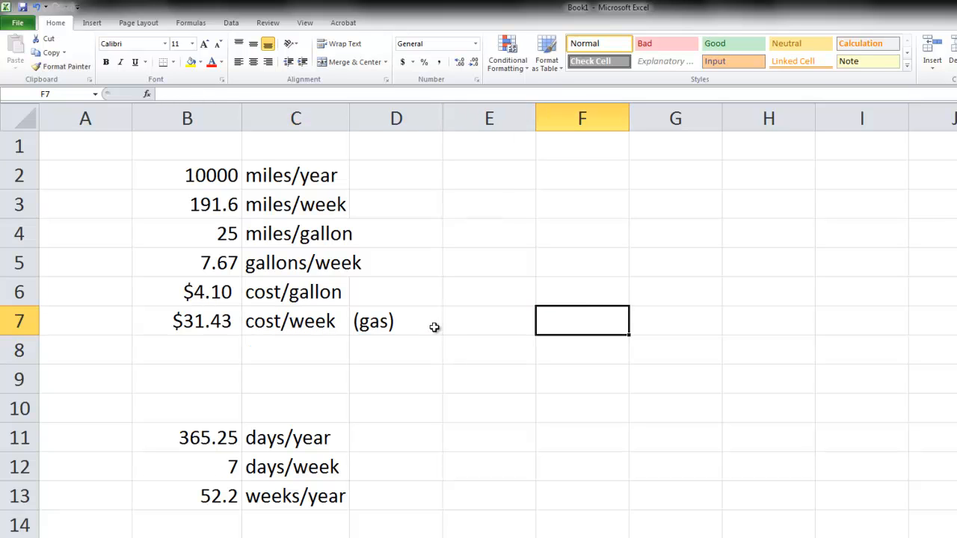
{"action": "key", "text": "Right"}
{"action": "key", "text": "Right"}
{"action": "key", "text": "Right"}
{"action": "key", "text": "Left"}
{"action": "key", "text": "Left"}
{"action": "key", "text": "Left"}
{"action": "key", "text": "Down"}
{"action": "key", "text": "Right"}
{"action": "key", "text": "Up"}
{"action": "key", "text": "Left"}
{"action": "key", "text": "Down"}
{"action": "key", "text": "Right"}
{"action": "key", "text": "Up"}
{"action": "key", "text": "Left"}
{"action": "key", "text": "Down"}
{"action": "key", "text": "Right"}
{"action": "key", "text": "Up"}
{"action": "key", "text": "Left"}
{"action": "key", "text": "Left"}
{"action": "key", "text": "Left"}
{"action": "key", "text": "Left"}
{"action": "left_click_drag", "start_coordinate": [392, 238], "coordinate": [639, 280]}
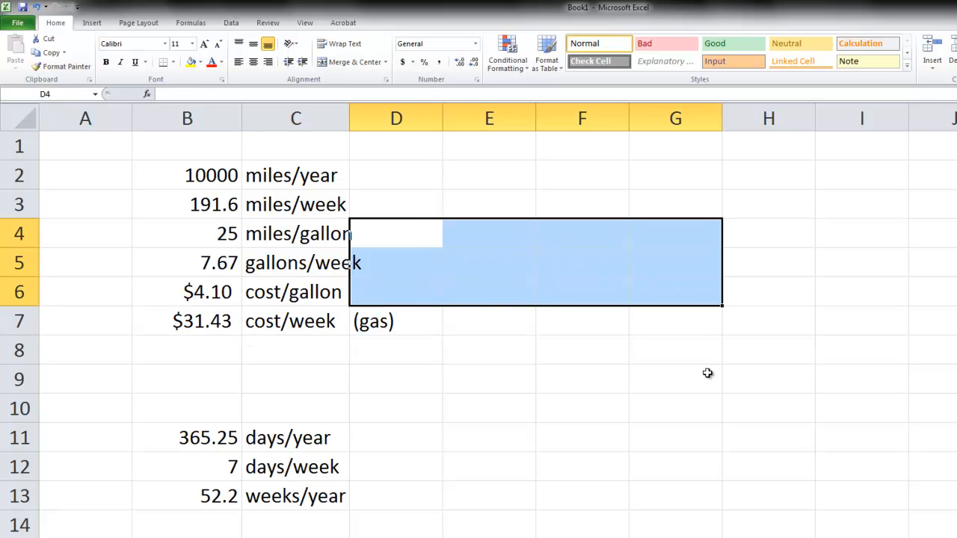
{"action": "key", "text": "Tab"}
{"action": "key", "text": "Tab"}
{"action": "key", "text": "Tab"}
{"action": "key", "text": "Tab"}
{"action": "key", "text": "Tab"}
{"action": "key", "text": "Tab"}
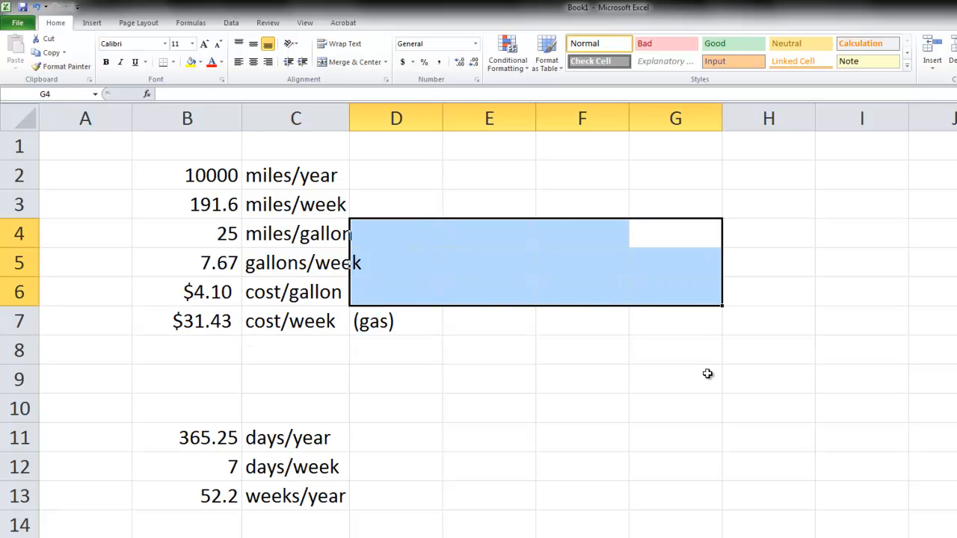
{"action": "key", "text": "Tab"}
{"action": "key", "text": "Tab"}
{"action": "key", "text": "Tab"}
{"action": "key", "text": "Tab"}
{"action": "key", "text": "Tab"}
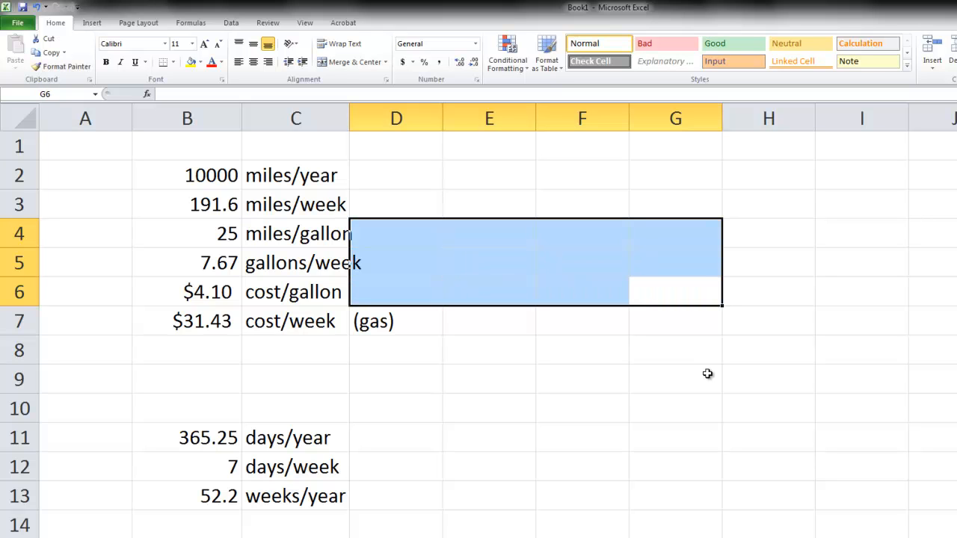
{"action": "key", "text": "Tab"}
{"action": "key", "text": "Tab"}
{"action": "key", "text": "Tab"}
{"action": "key", "text": "Tab"}
{"action": "key", "text": "Tab"}
{"action": "key", "text": "Tab"}
{"action": "key", "text": "Tab"}
{"action": "key", "text": "Tab"}
{"action": "key", "text": "Tab"}
{"action": "key", "text": "Tab"}
{"action": "key", "text": "Tab"}
{"action": "key", "text": "Tab"}
{"action": "key", "text": "Tab"}
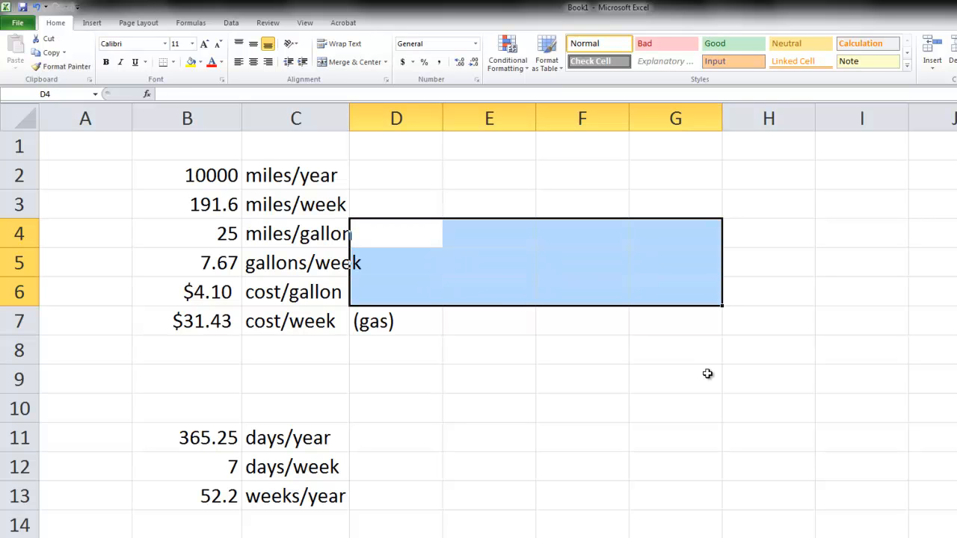
{"action": "left_click", "coordinate": [468, 357]}
{"action": "left_click", "coordinate": [393, 324]}
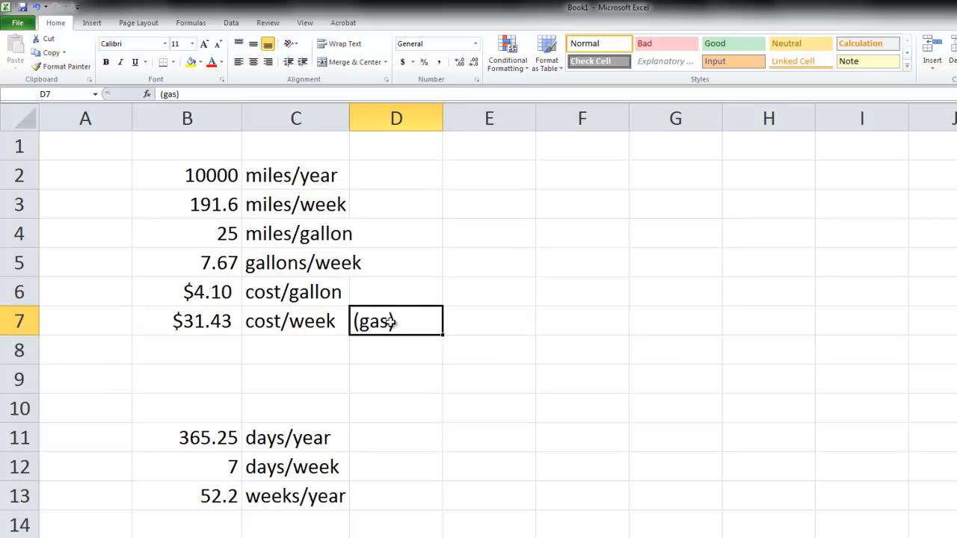
{"action": "left_click", "coordinate": [943, 223]}
{"action": "left_click", "coordinate": [931, 495]}
{"action": "left_click", "coordinate": [399, 188]}
{"action": "left_click", "coordinate": [319, 352]}
- Calculate the fuel cost per mile in B8 with the formula =B6/B4
{"action": "left_click", "coordinate": [203, 348]}
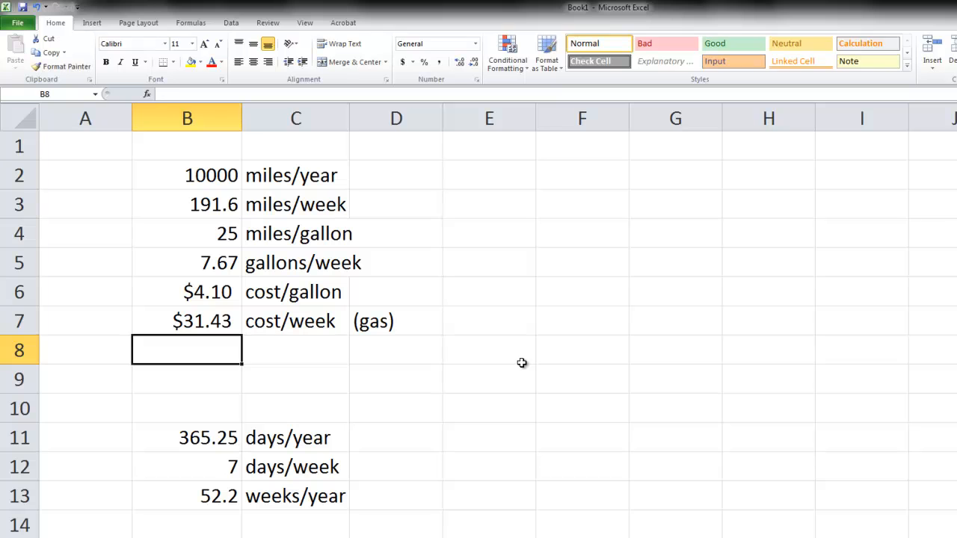
{"action": "type", "text": "="}
{"action": "left_click", "coordinate": [213, 293]}
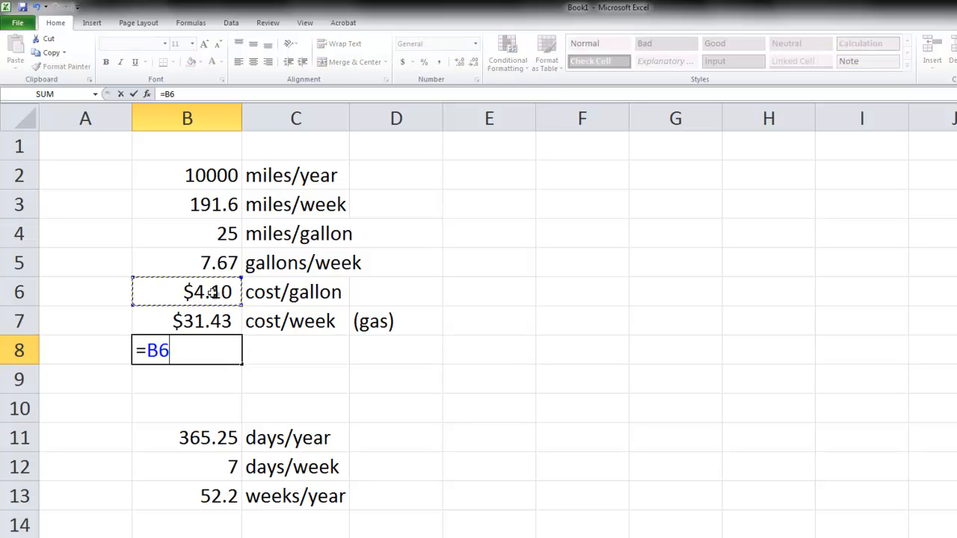
{"action": "type", "text": "/"}
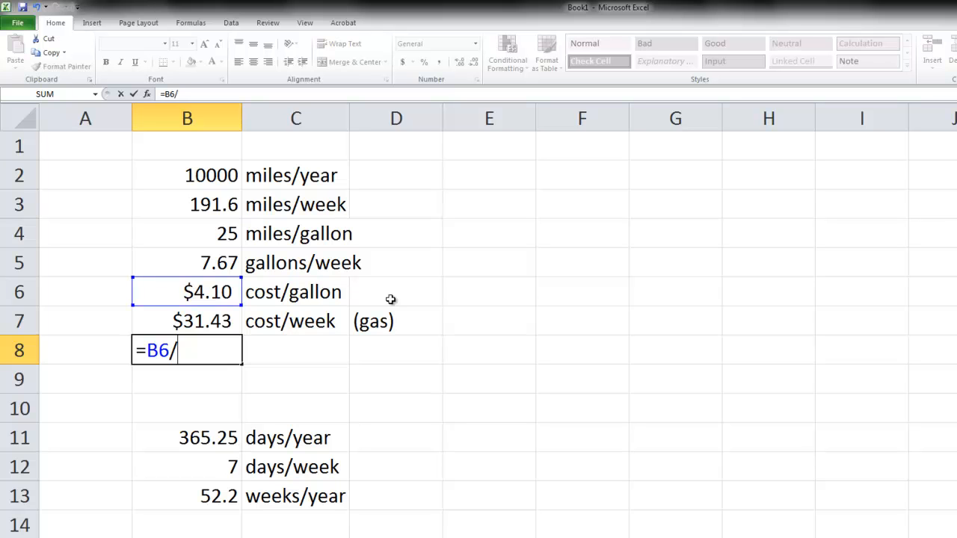
{"action": "left_click", "coordinate": [216, 233]}
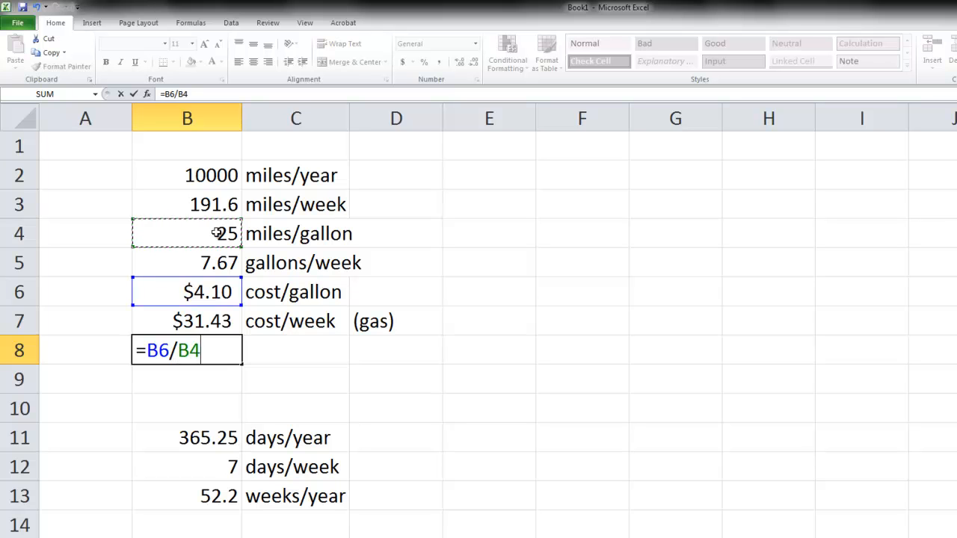
{"action": "key", "text": "Return"}
- Label the fuel cost per mile with cost/mile in C8 and (gas) in D8
{"action": "key", "text": "Up"}
{"action": "key", "text": "Right"}
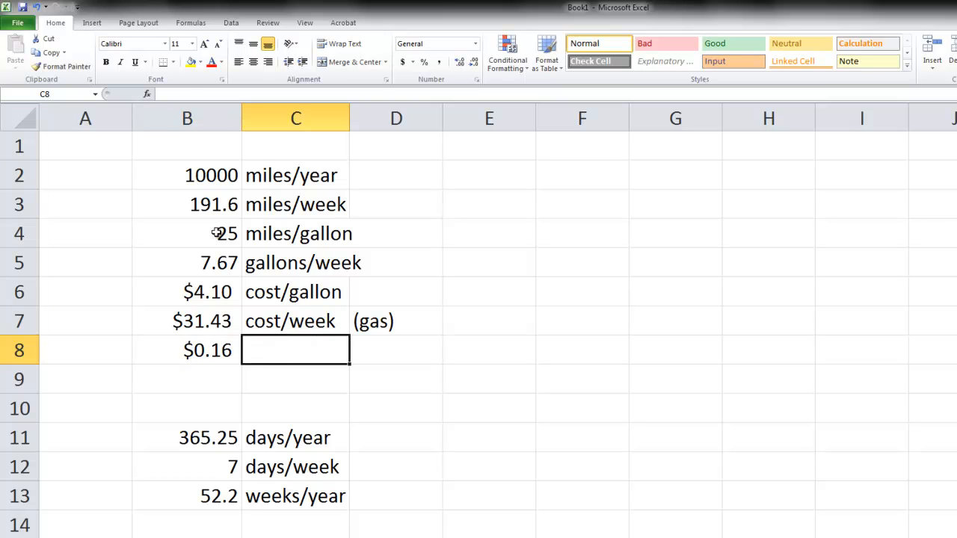
{"action": "type", "text": "cos"}
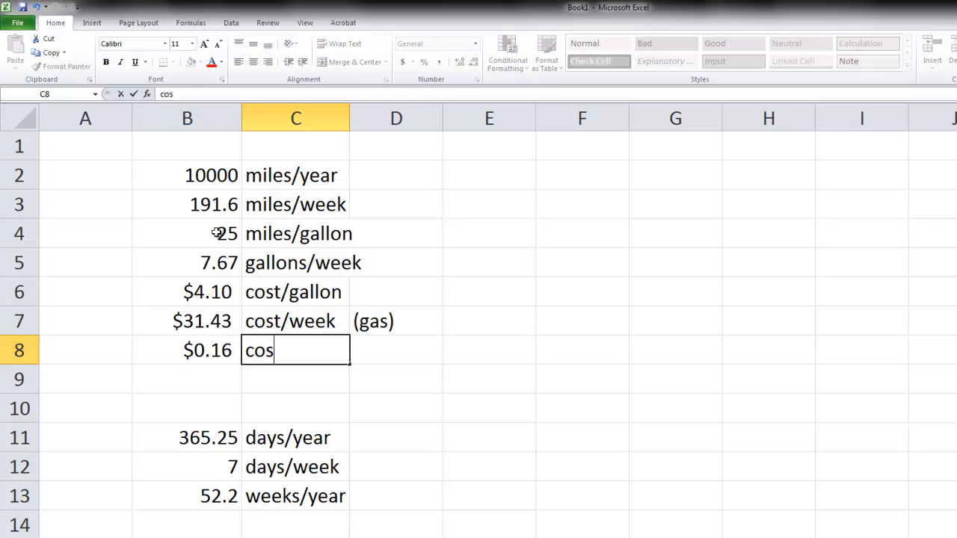
{"action": "type", "text": "t/mile"}
{"action": "key", "text": "Right"}
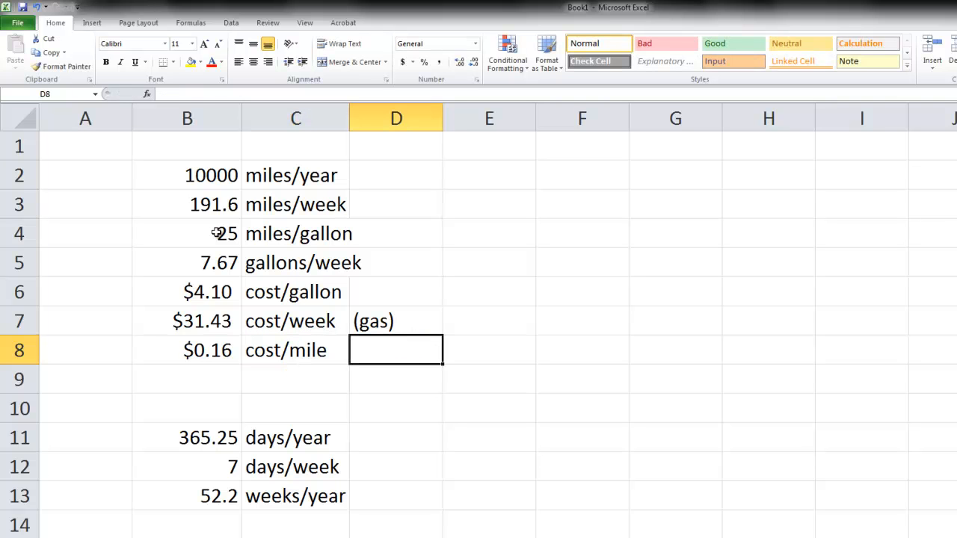
{"action": "type", "text": "gas)"}
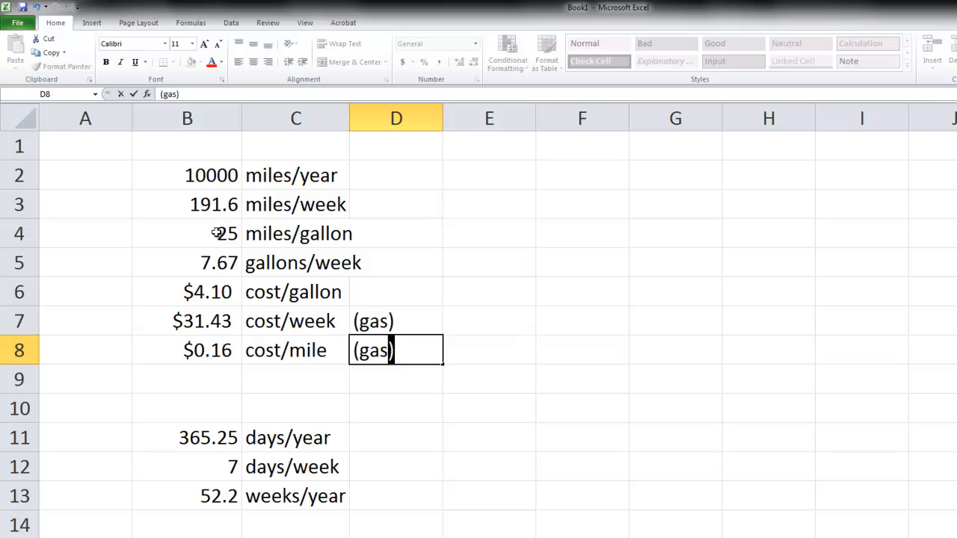
{"action": "key", "text": "Tab"}
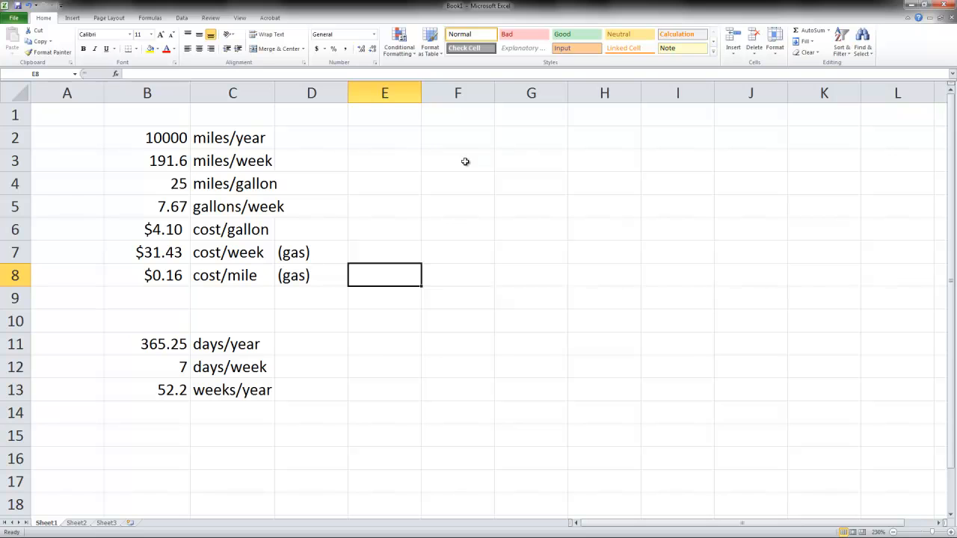
- Start a list of car expense categories in F3:F6 with Purchase, Insurance, Gas and Maintenance
{"action": "left_click", "coordinate": [466, 163]}
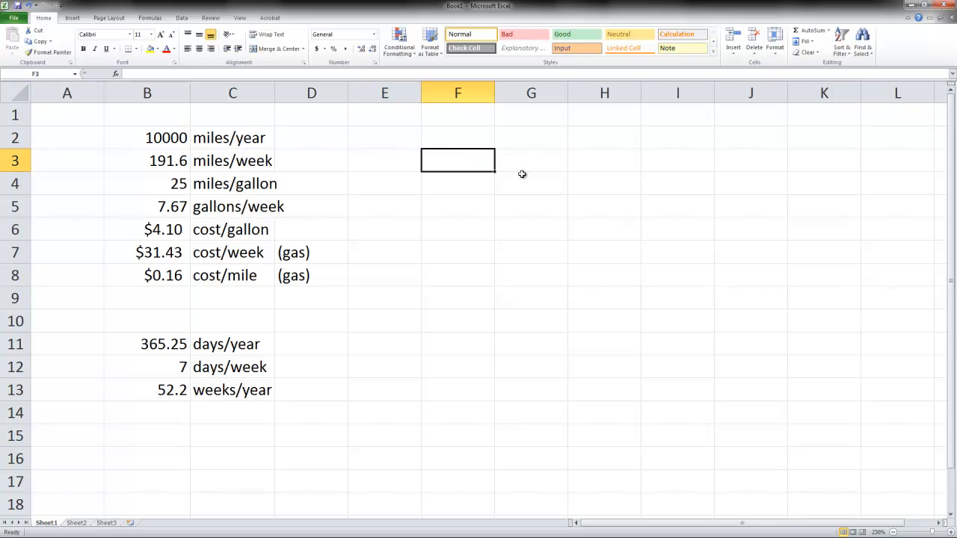
{"action": "type", "text": "Purcha"}
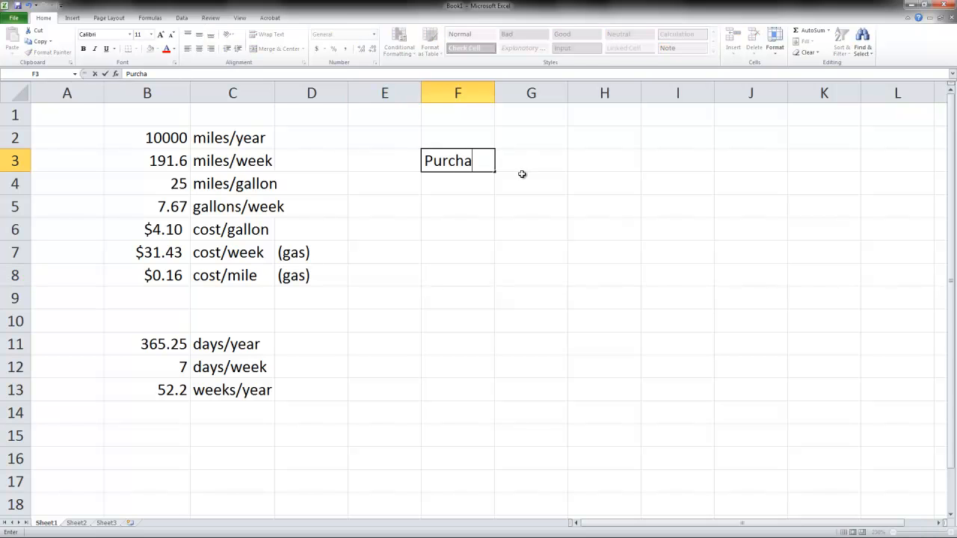
{"action": "type", "text": "se"}
{"action": "key", "text": "Return"}
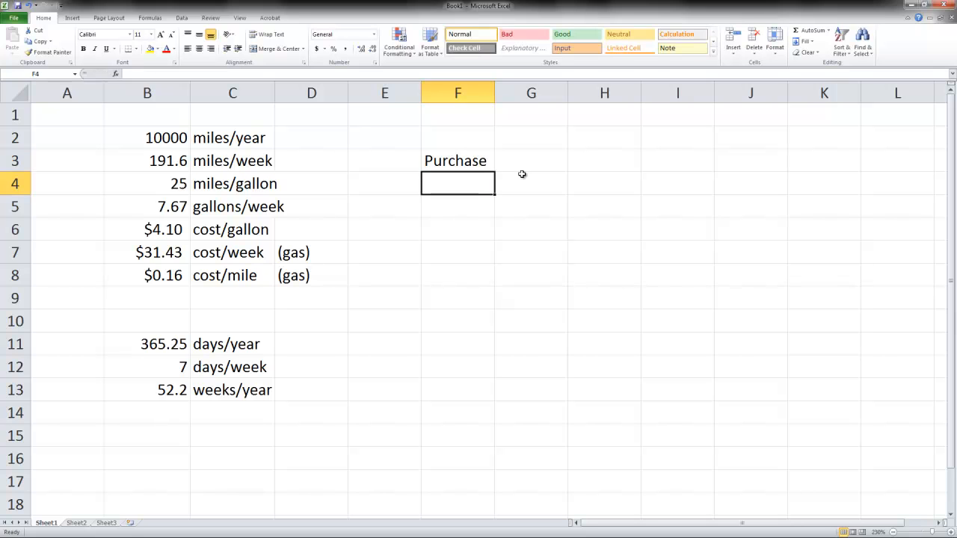
{"action": "type", "text": "Insurance"}
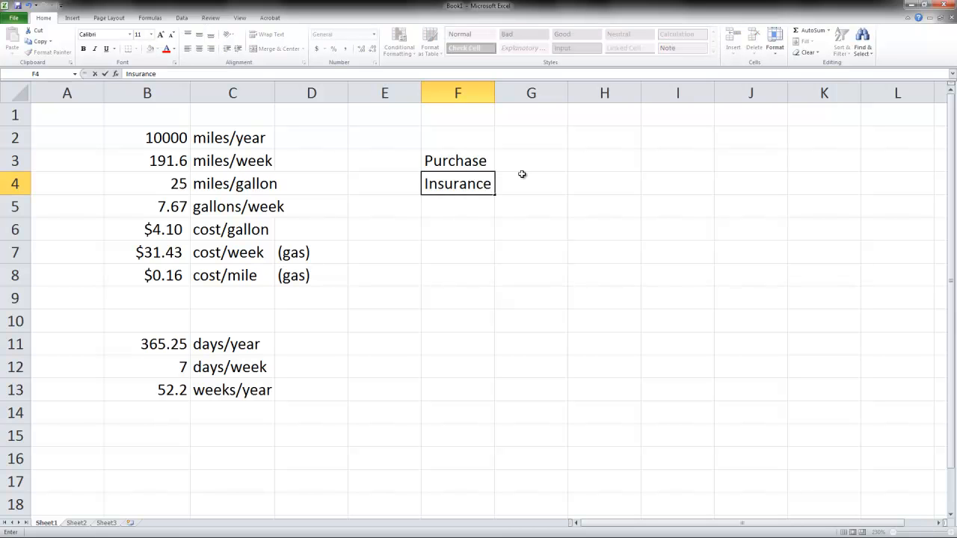
{"action": "key", "text": "Return"}
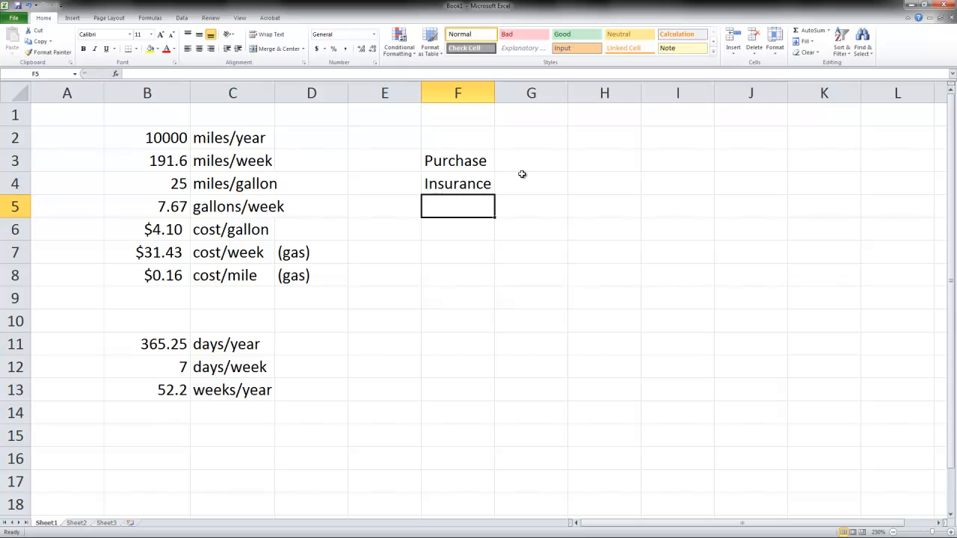
{"action": "type", "text": "Gas"}
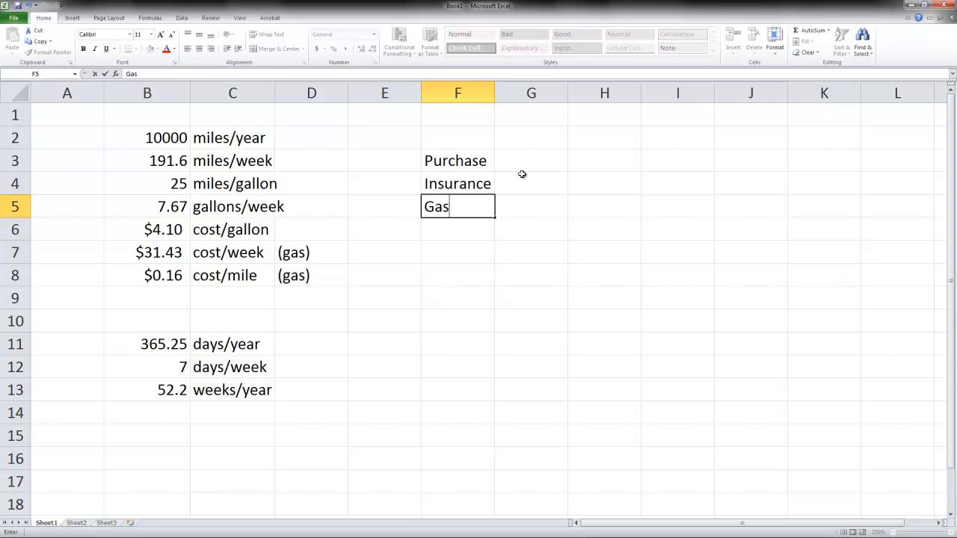
{"action": "key", "text": "Return"}
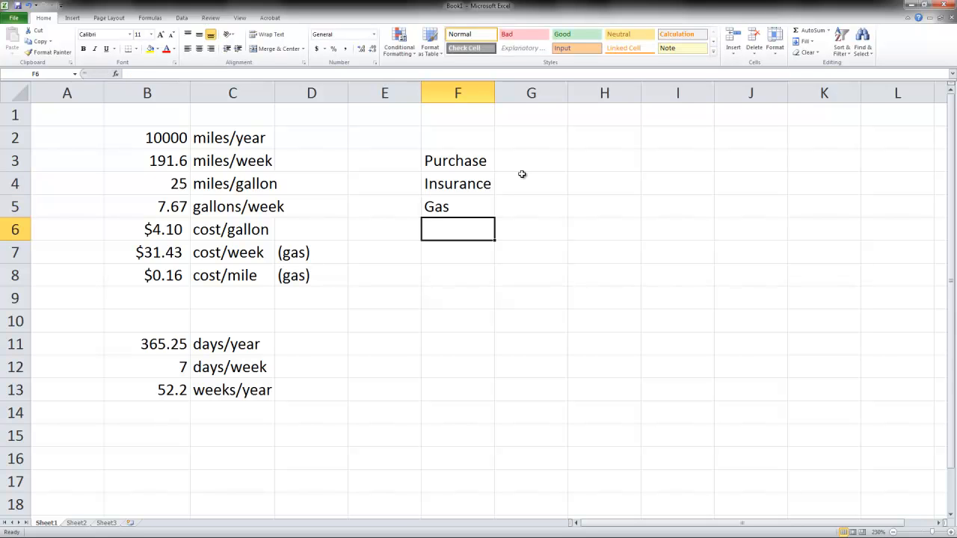
{"action": "type", "text": "Maint"}
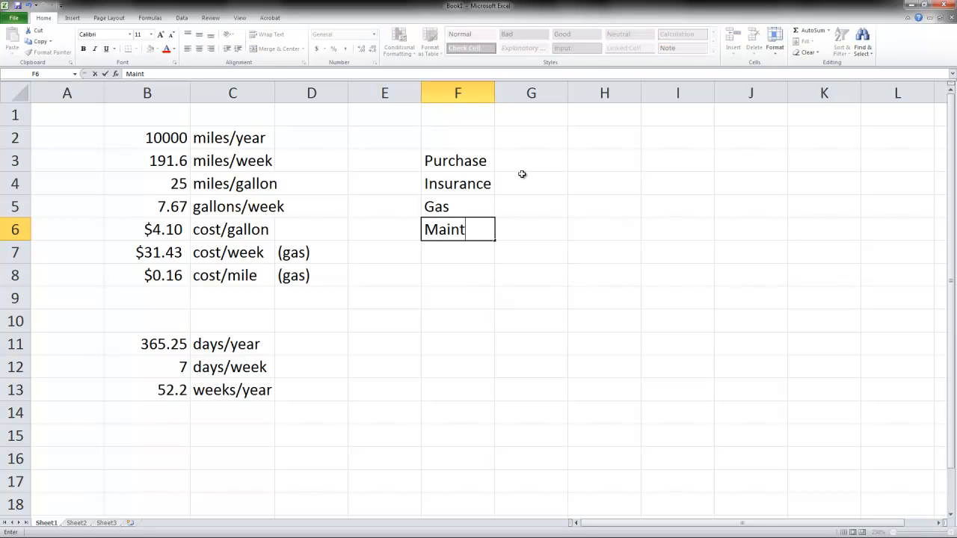
{"action": "type", "text": "enance"}
{"action": "key", "text": "Return"}
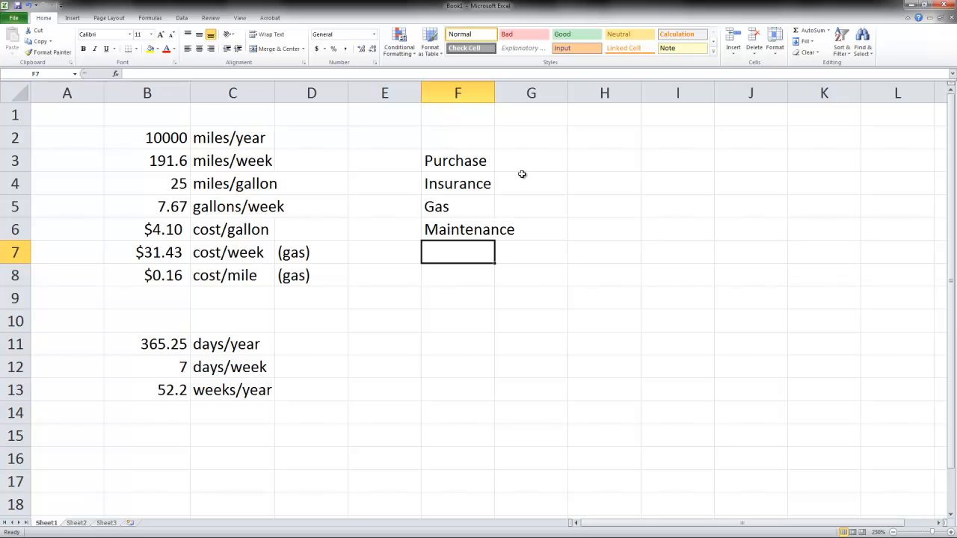
- Add the categories "Repairs", "Taxes, fees" and "Tickets" in F7:F9 and fit column F's width to its contents
{"action": "type", "text": "Repa"}
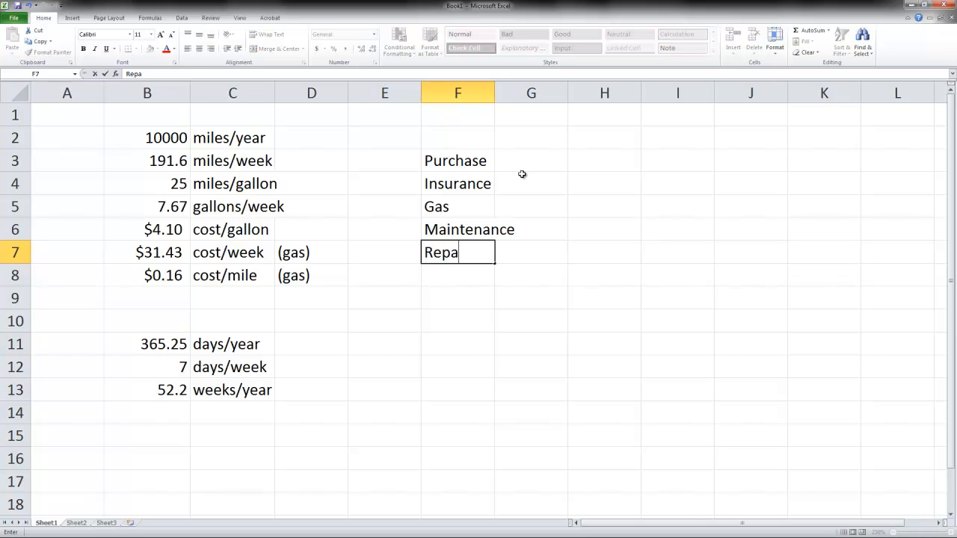
{"action": "type", "text": "irs"}
{"action": "key", "text": "Return"}
{"action": "type", "text": "Tax"}
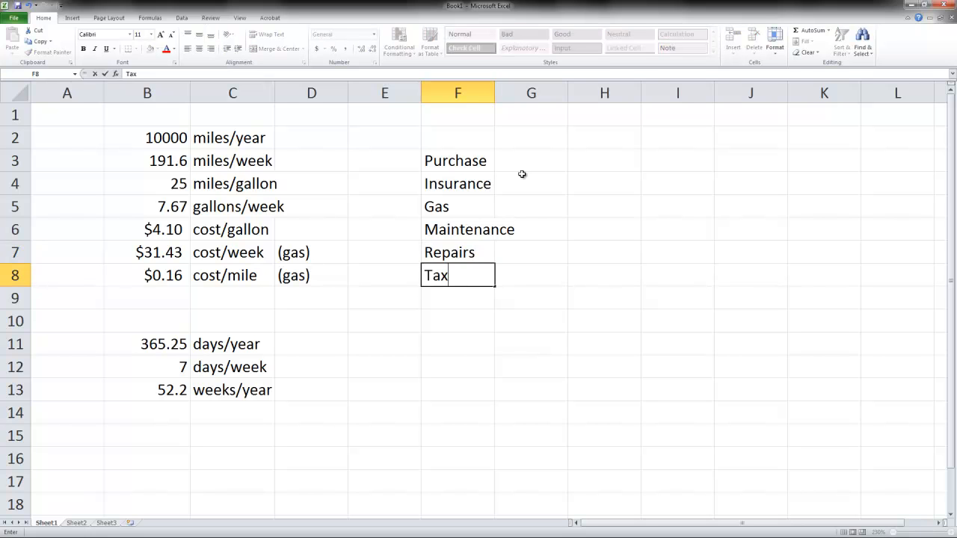
{"action": "type", "text": "es, fees"}
{"action": "key", "text": "Return"}
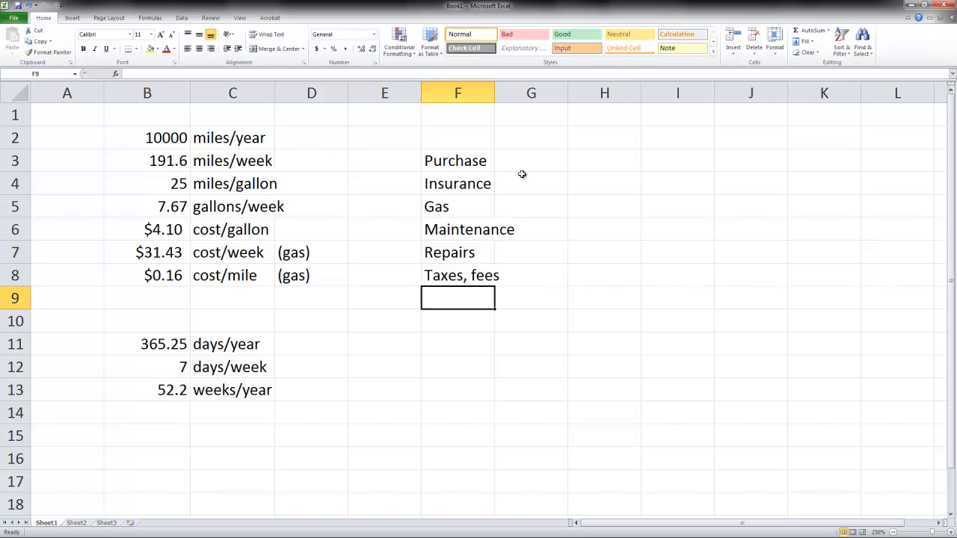
{"action": "type", "text": "Tickets"}
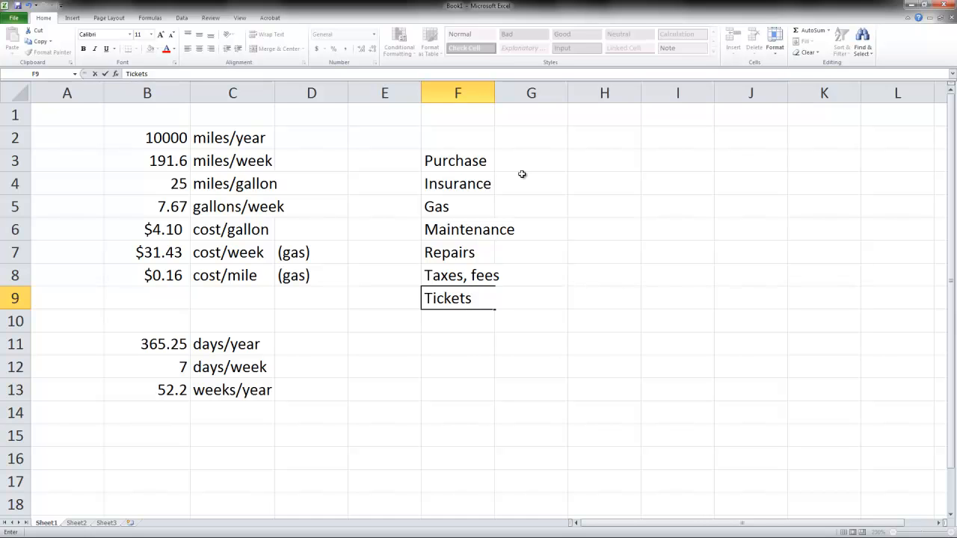
{"action": "key", "text": "Return"}
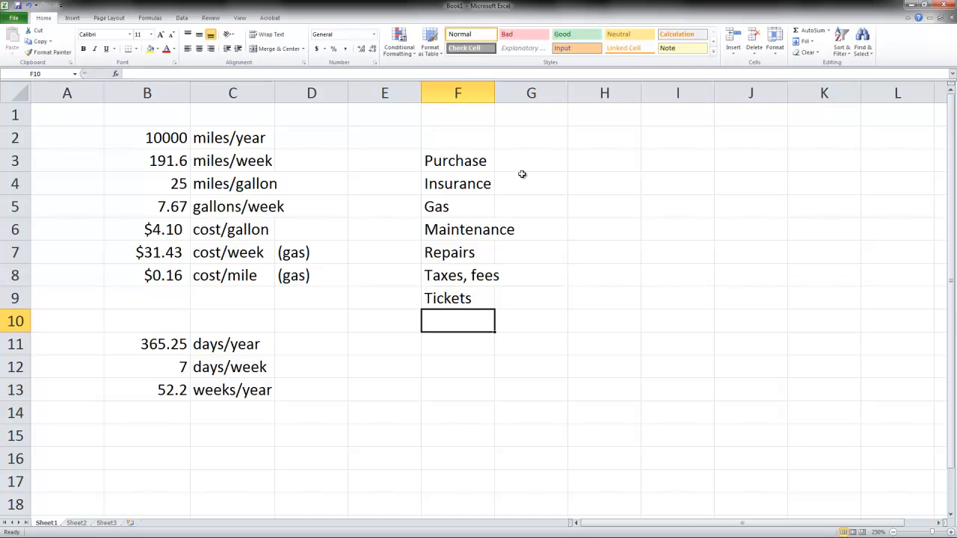
{"action": "double_click", "coordinate": [495, 92]}
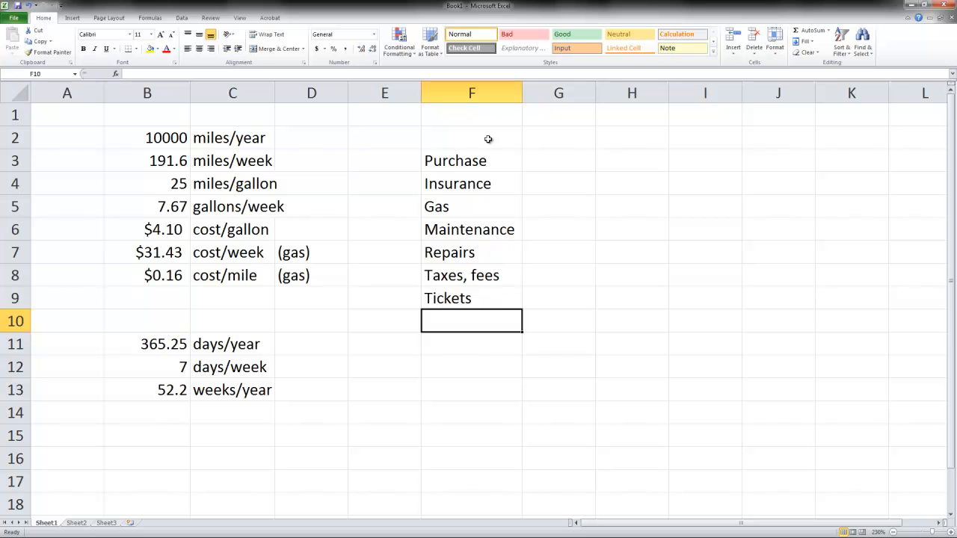
- Enter the column headings Weekly, Monthly and Annually in G2:I2 above the expense table
{"action": "left_click", "coordinate": [566, 143]}
{"action": "type", "text": "Weekly"}
{"action": "key", "text": "Tab"}
{"action": "type", "text": "Monthly"}
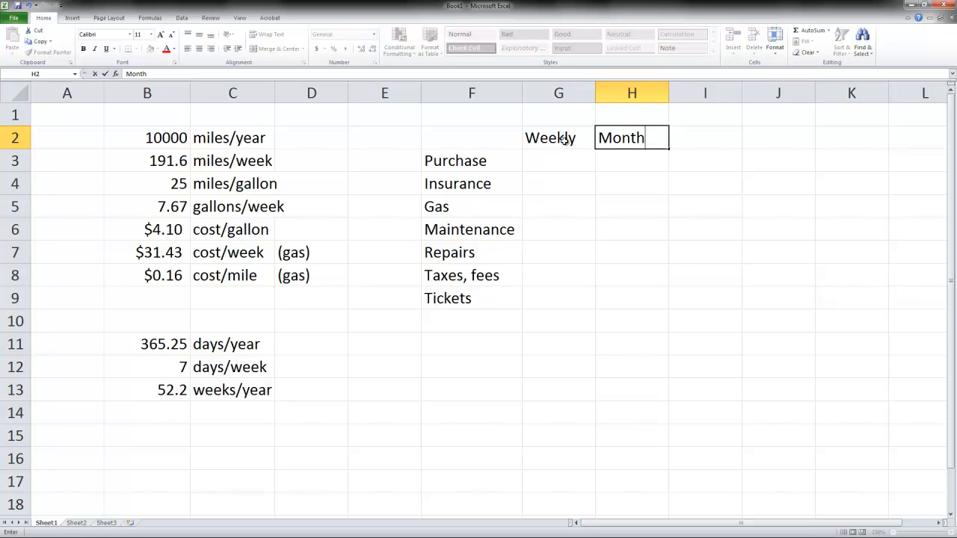
{"action": "key", "text": "Tab"}
{"action": "type", "text": "Annually"}
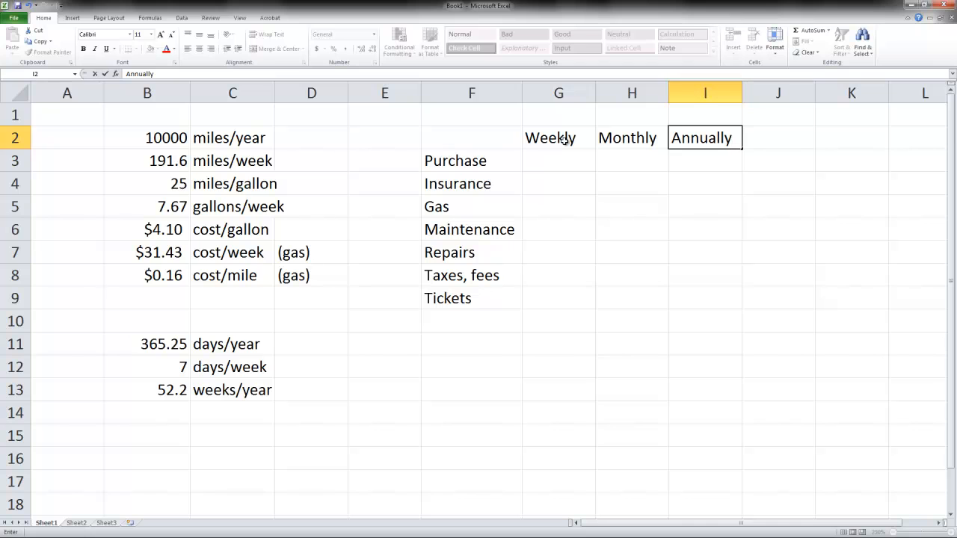
- Enter 250 as the monthly purchase cost in H3 and apply the accounting number format
{"action": "key", "text": "Return"}
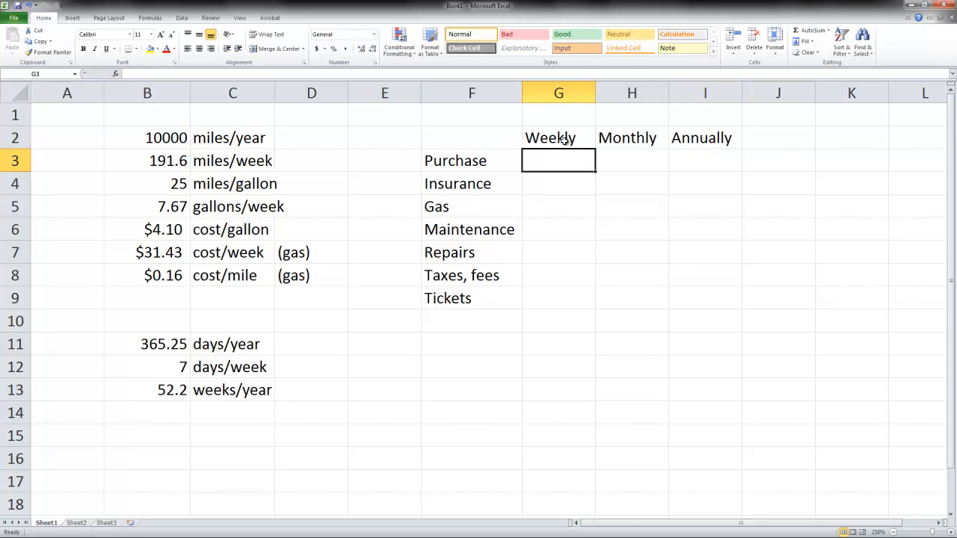
{"action": "key", "text": "Right"}
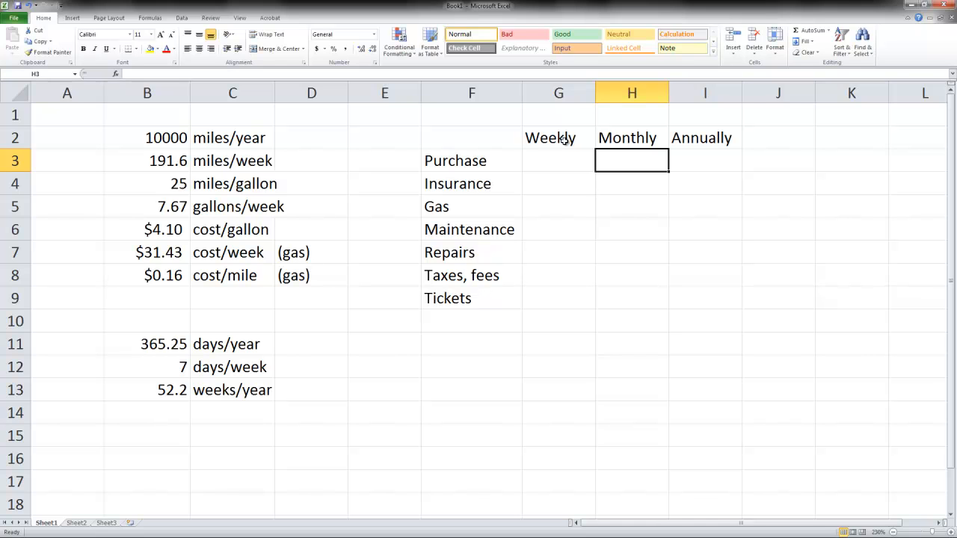
{"action": "type", "text": "250"}
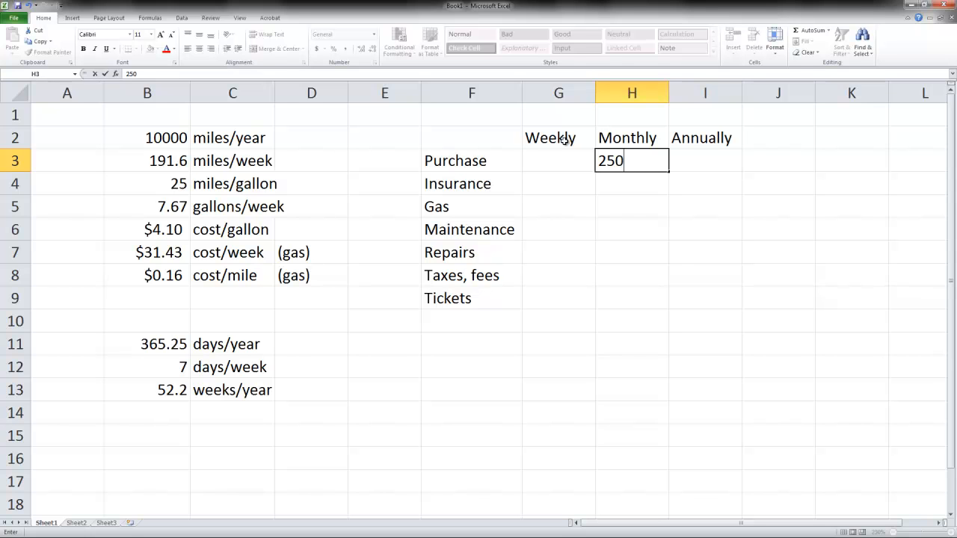
{"action": "key", "text": "Return"}
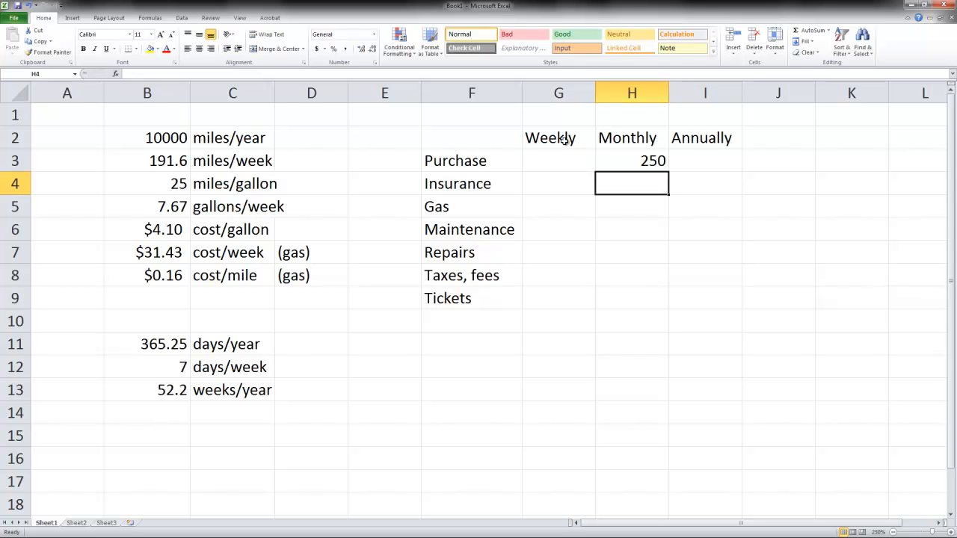
{"action": "key", "text": "Up"}
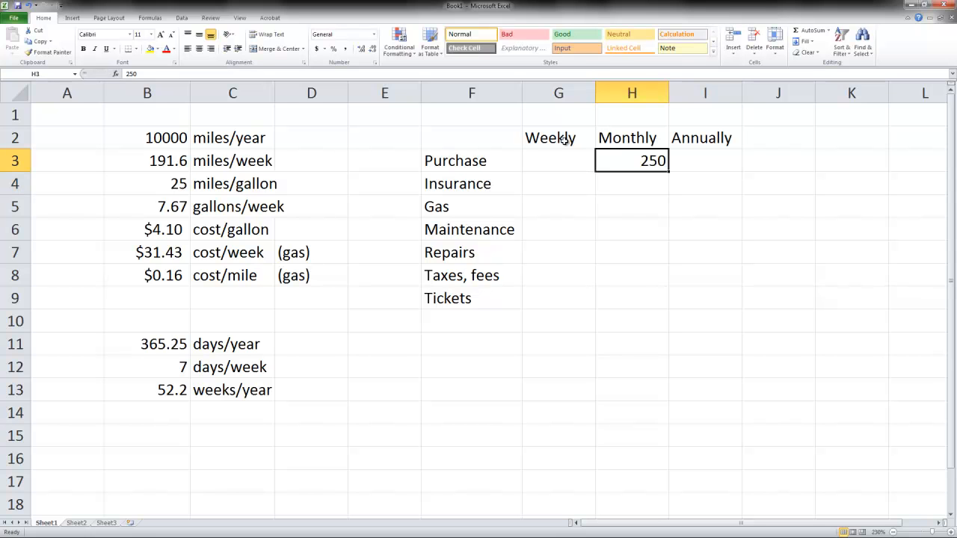
{"action": "left_click", "coordinate": [316, 51]}
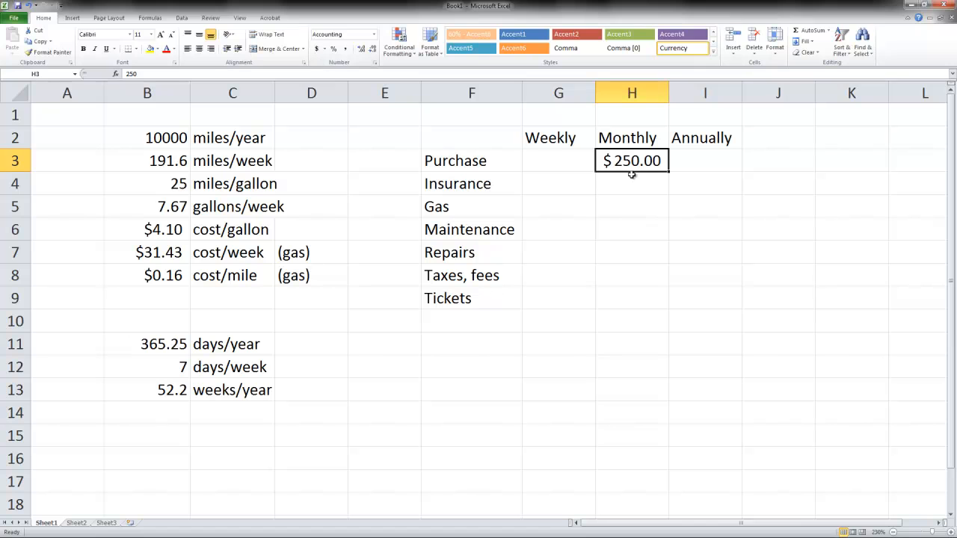
{"action": "left_click", "coordinate": [697, 188]}
{"action": "left_click", "coordinate": [655, 189]}
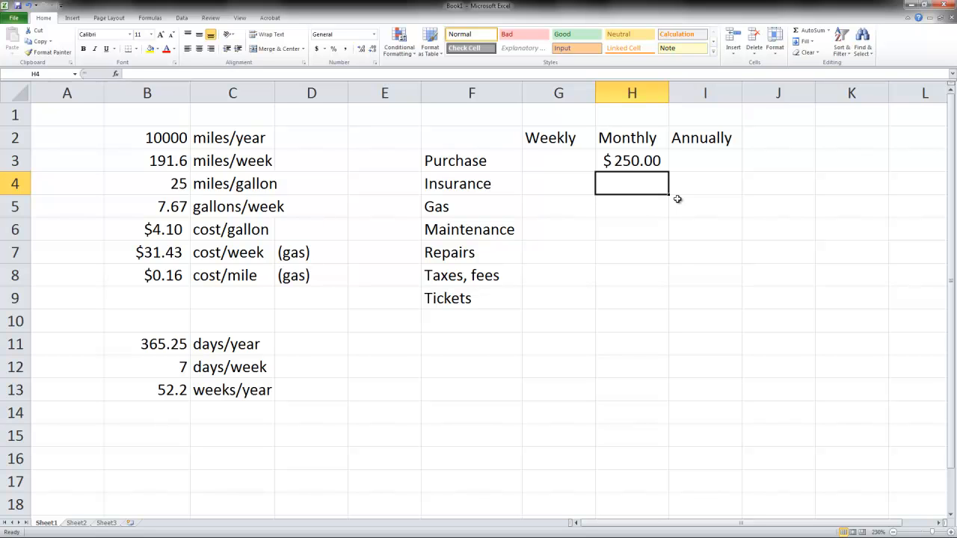
{"action": "key", "text": "Right"}
{"action": "type", "text": "1200"}
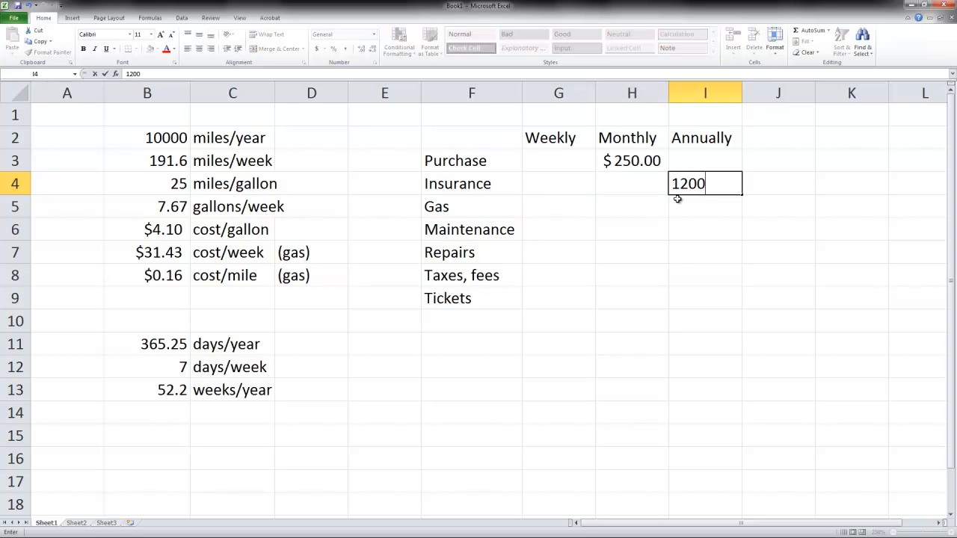
{"action": "key", "text": "Return"}
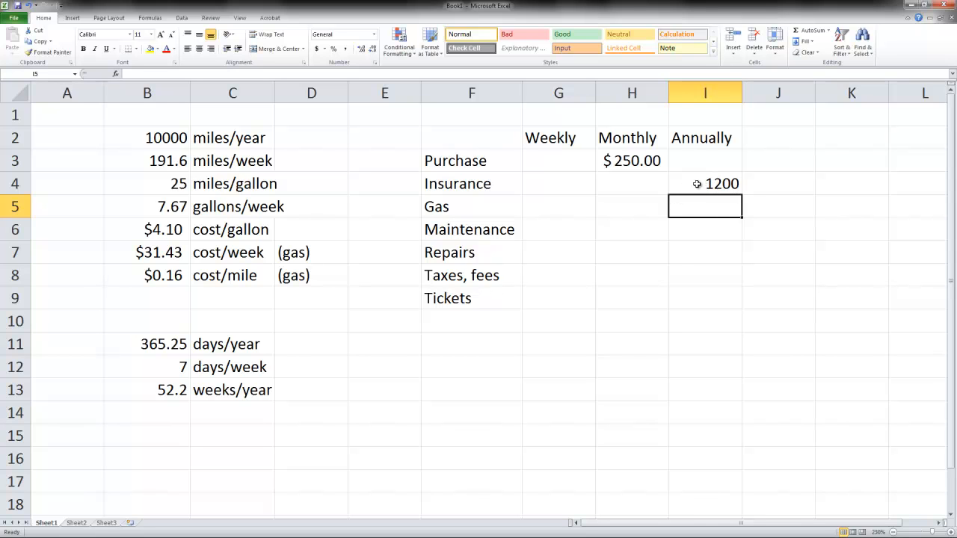
{"action": "left_click", "coordinate": [718, 184]}
{"action": "key", "text": "Delete"}
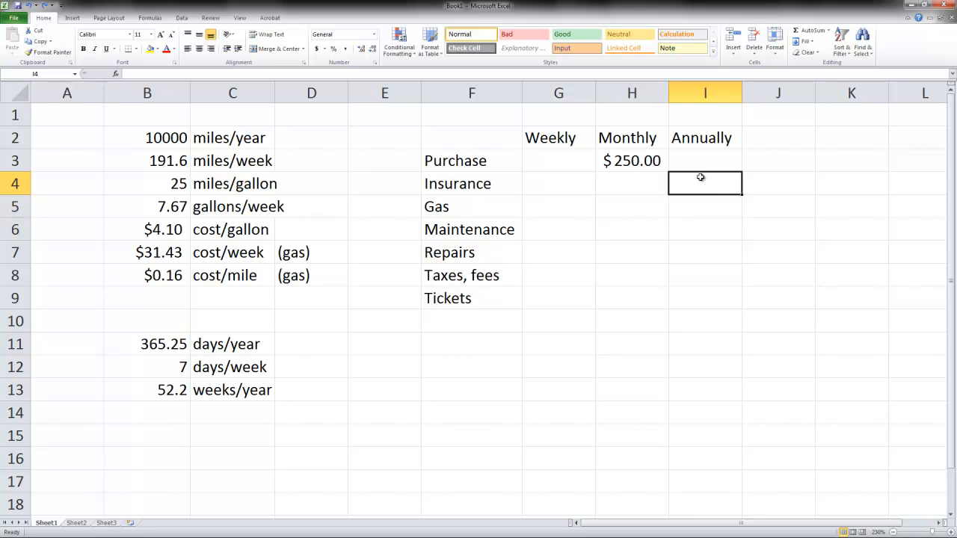
- Apply the accounting number format to G3:I9 and enter 1200 as the annual insurance cost in I4
{"action": "left_click_drag", "start_coordinate": [540, 159], "coordinate": [688, 292]}
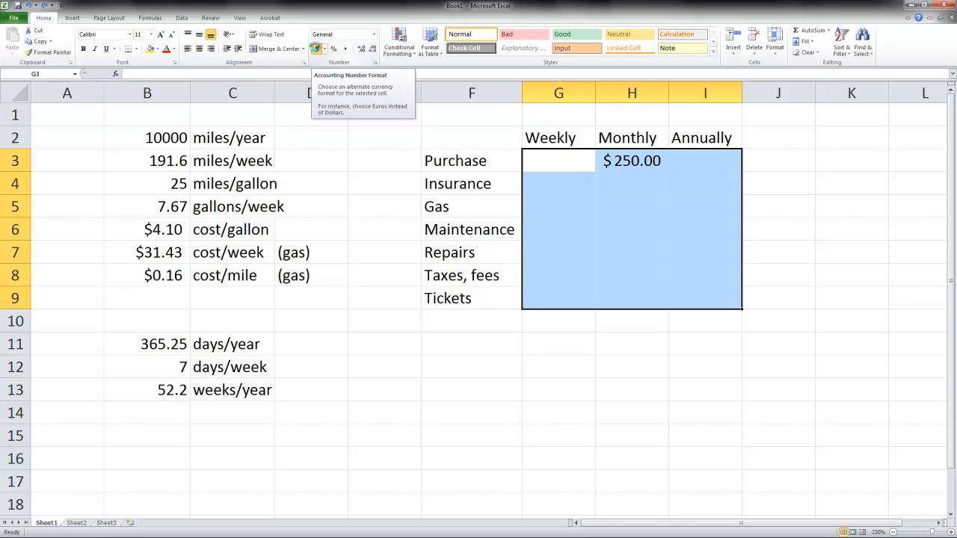
{"action": "left_click", "coordinate": [316, 49]}
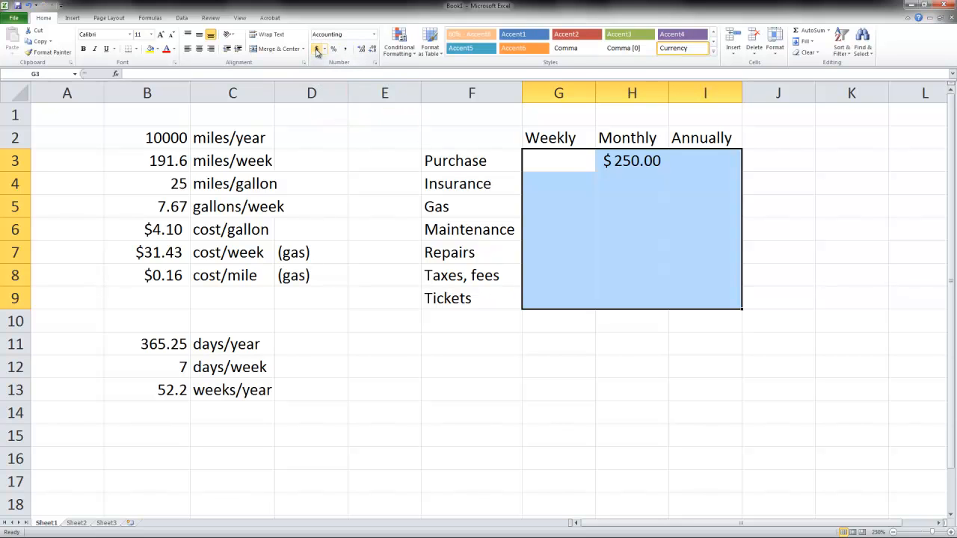
{"action": "left_click", "coordinate": [694, 183]}
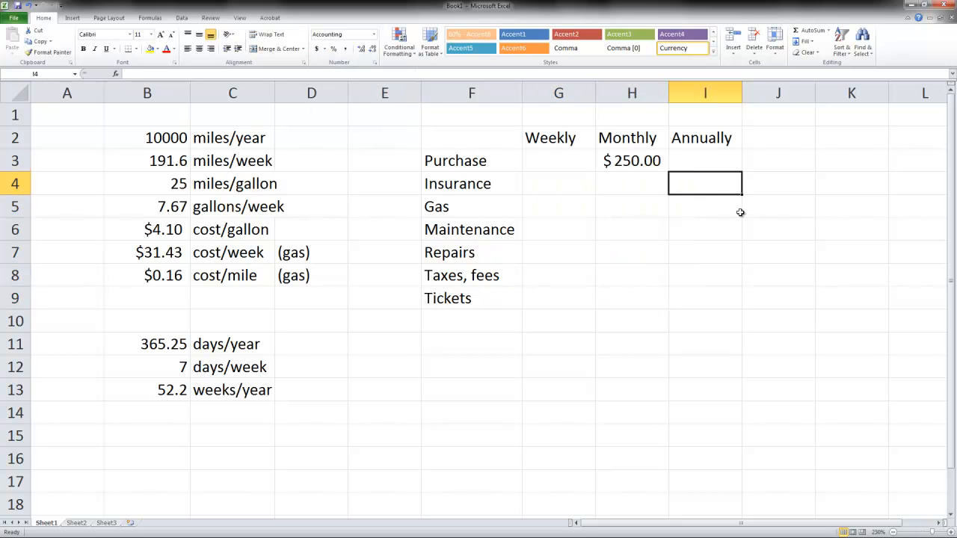
{"action": "type", "text": "1200"}
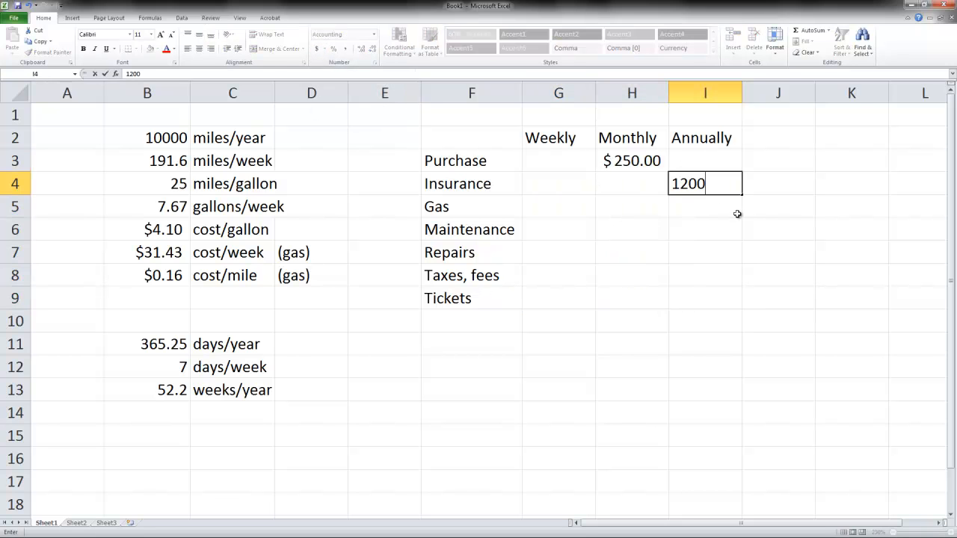
{"action": "key", "text": "Return"}
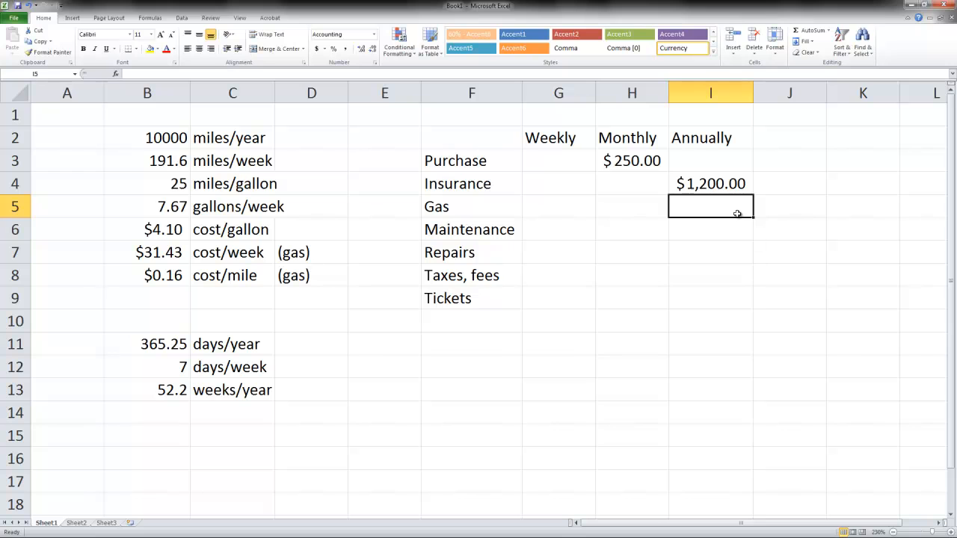
- Reduce the amounts in G3:I9 to no decimal places
{"action": "left_click_drag", "start_coordinate": [538, 163], "coordinate": [707, 291]}
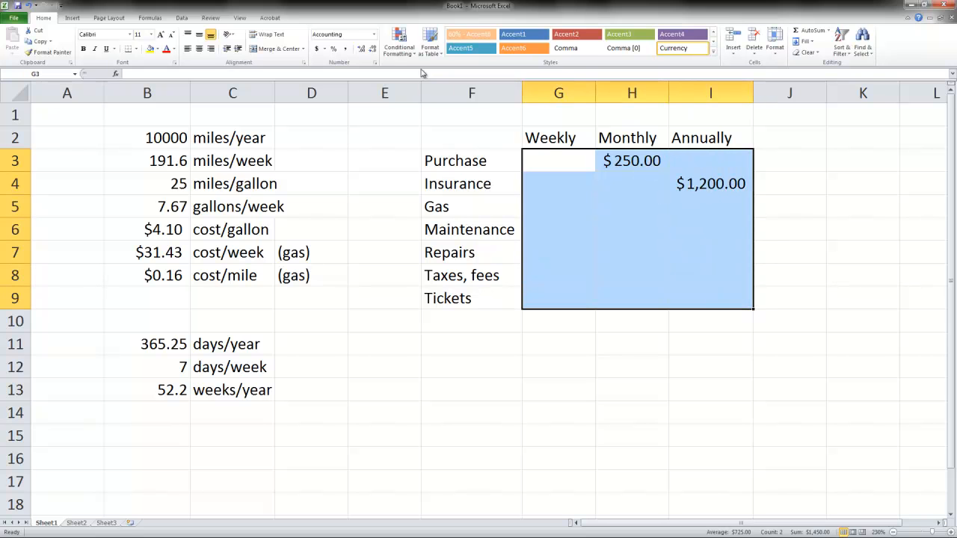
{"action": "left_click", "coordinate": [372, 51]}
{"action": "left_click", "coordinate": [372, 51]}
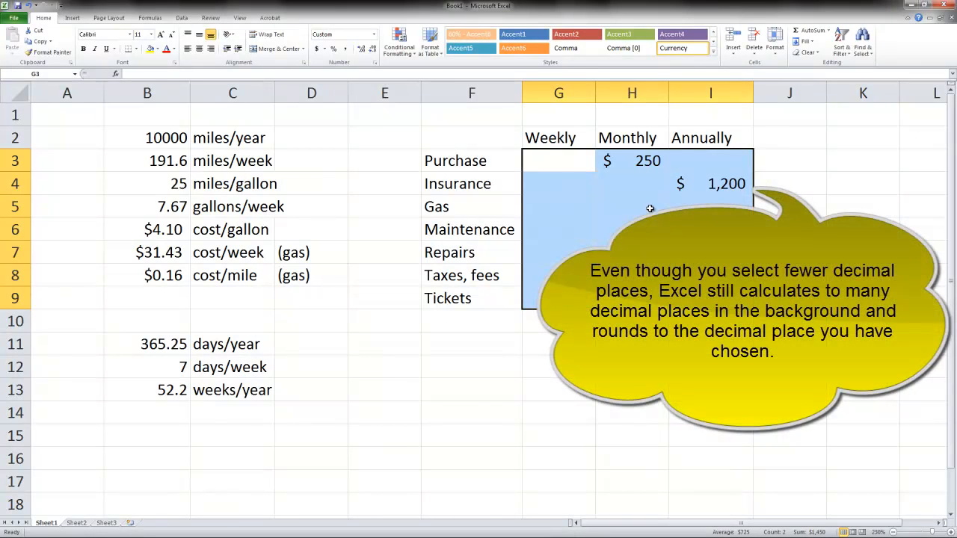
- Calculate the annual purchase cost in I3 with the formula =H3*12
{"action": "left_click", "coordinate": [708, 168]}
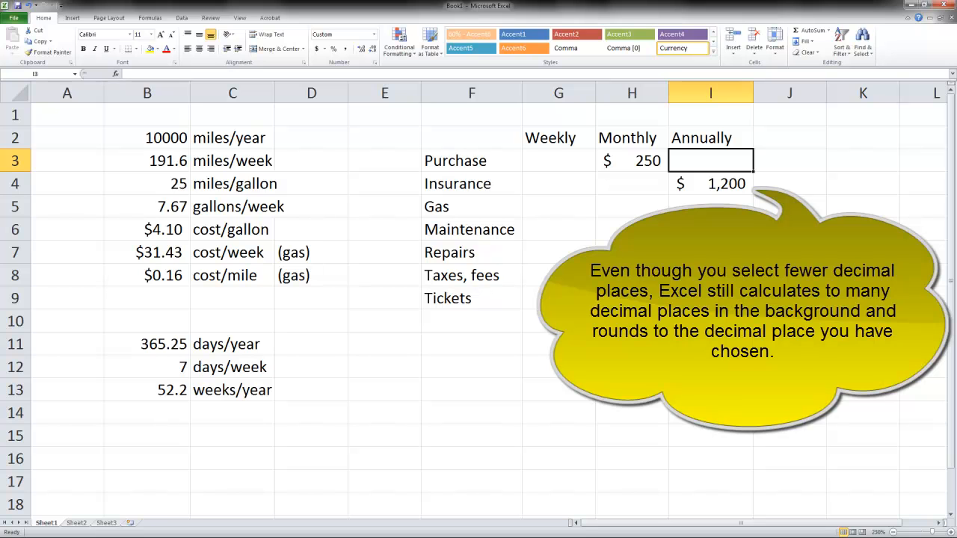
{"action": "type", "text": "="}
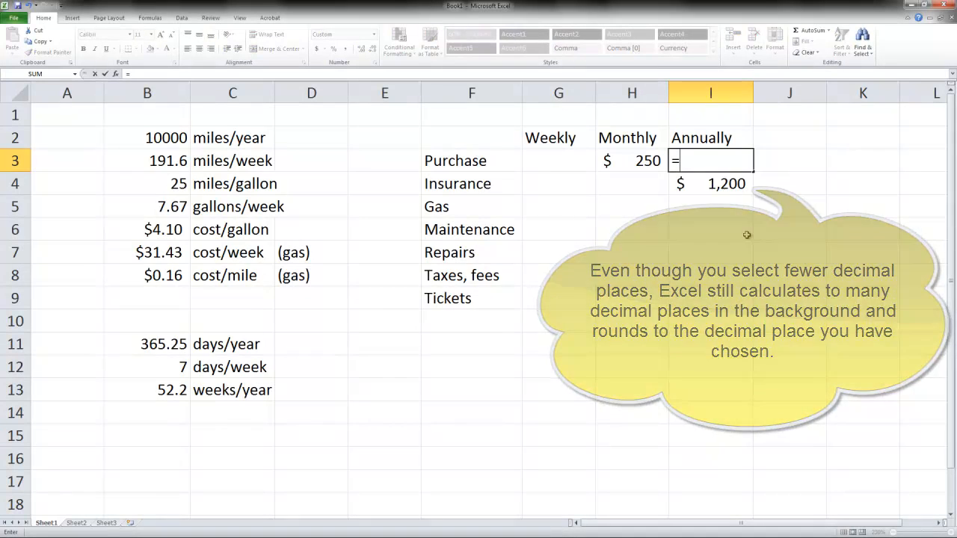
{"action": "left_click", "coordinate": [646, 160]}
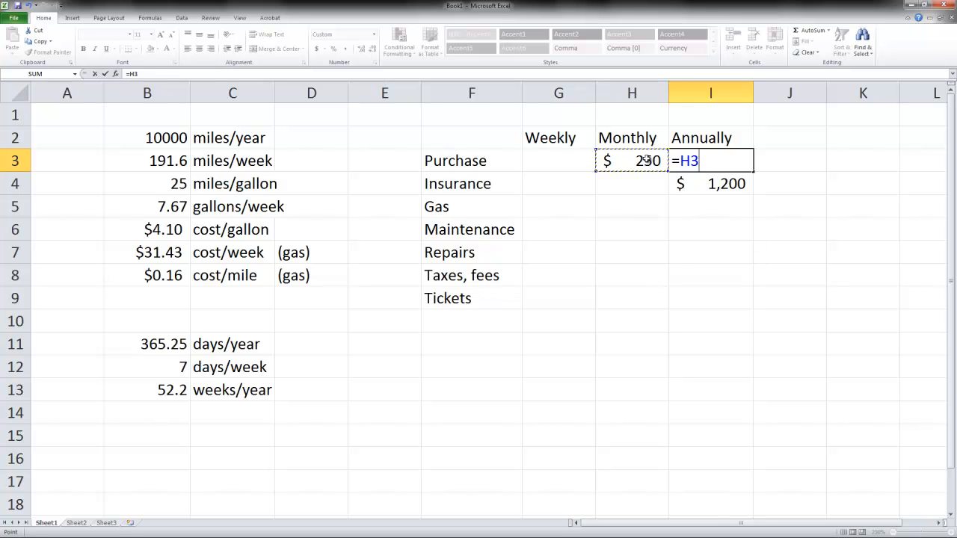
{"action": "type", "text": "*12"}
{"action": "key", "text": "Return"}
- Calculate the weekly purchase cost in G3 with the formula =I3/B13, dividing the annual cost by weeks per year
{"action": "key", "text": "Up"}
{"action": "key", "text": "Left"}
{"action": "key", "text": "Left"}
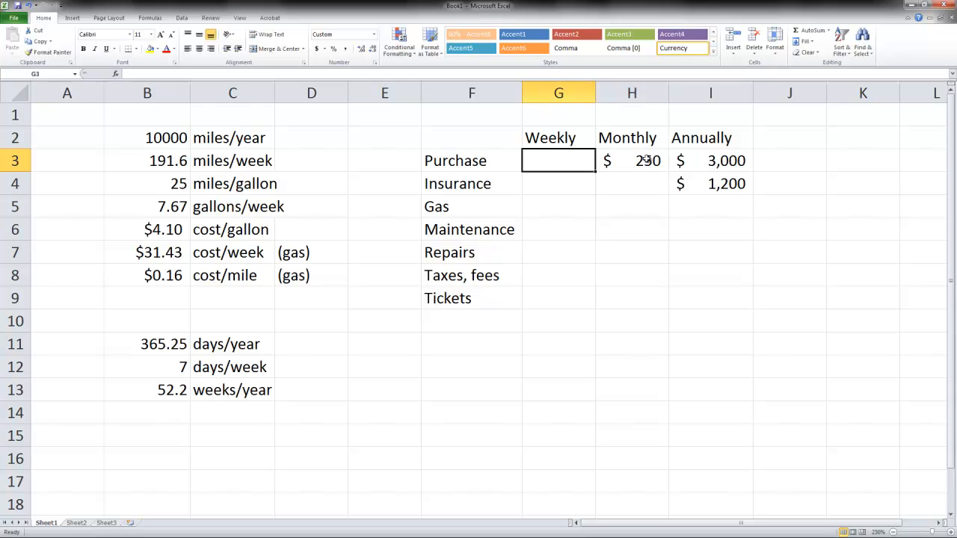
{"action": "type", "text": "="}
{"action": "left_click", "coordinate": [723, 159]}
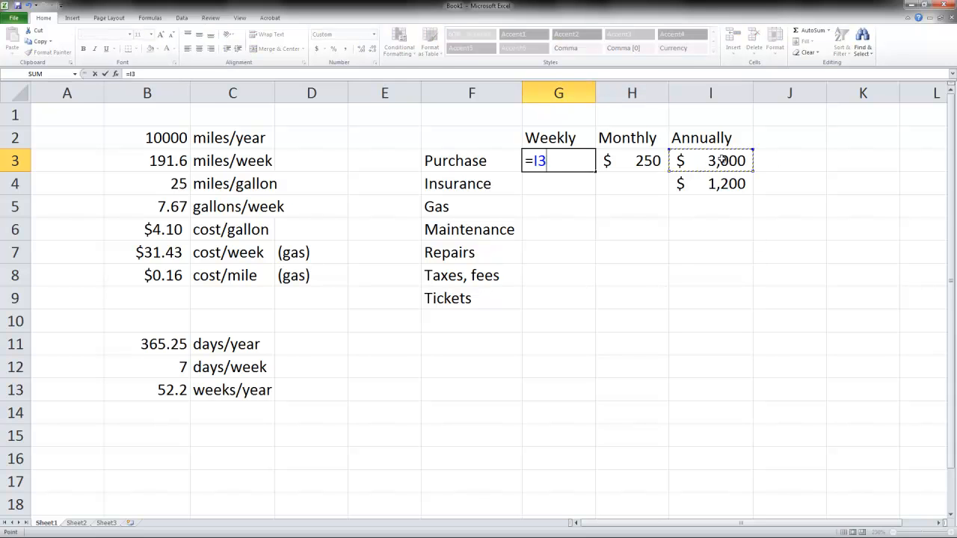
{"action": "type", "text": "/"}
{"action": "left_click", "coordinate": [165, 390]}
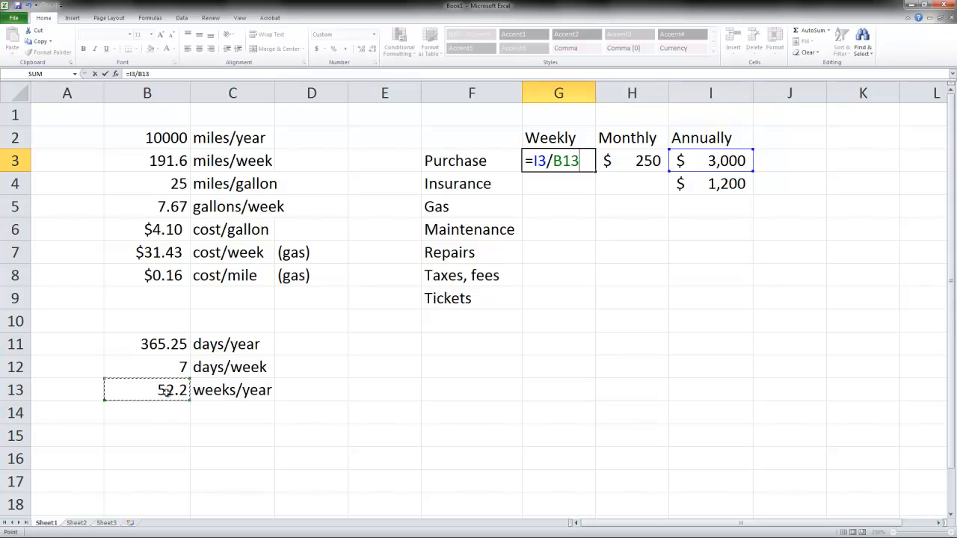
{"action": "key", "text": "Return"}
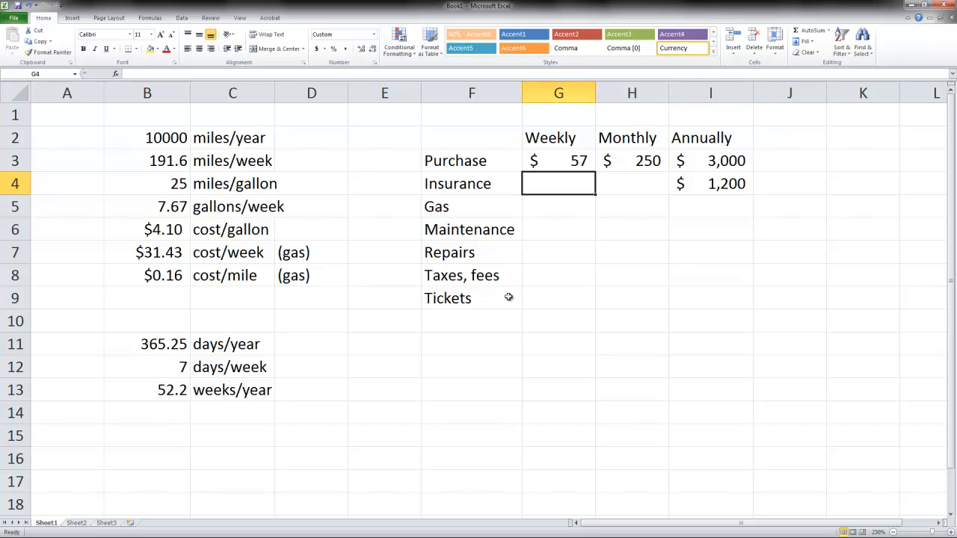
- Set the monthly purchase cost in H3 to 0
{"action": "left_click", "coordinate": [639, 164]}
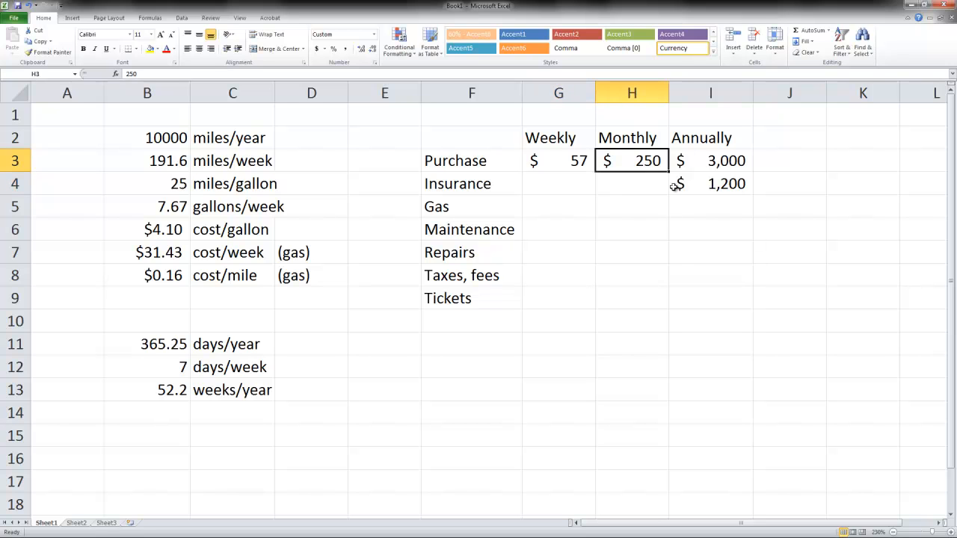
{"action": "type", "text": "0"}
{"action": "key", "text": "Return"}
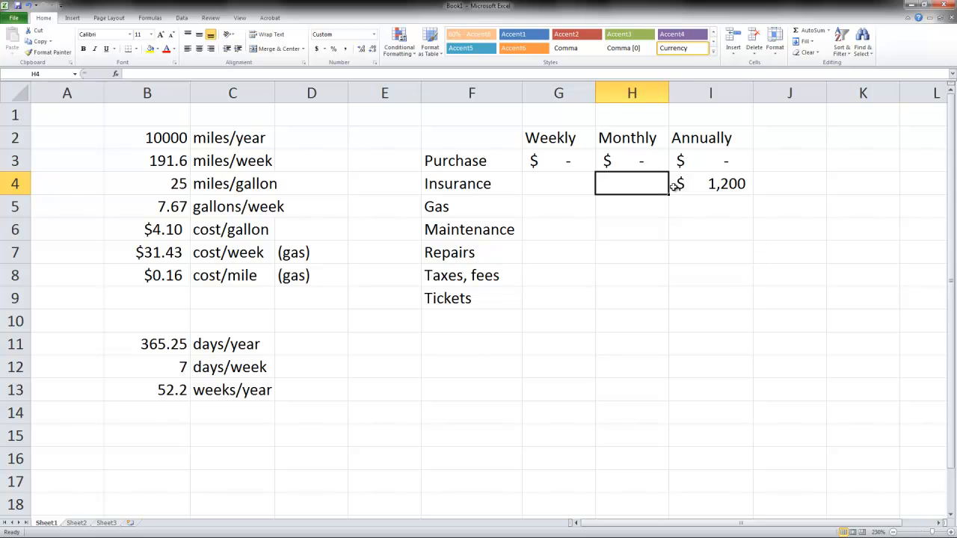
- Set the monthly purchase cost in H3 to 200
{"action": "key", "text": "Up"}
{"action": "type", "text": "200"}
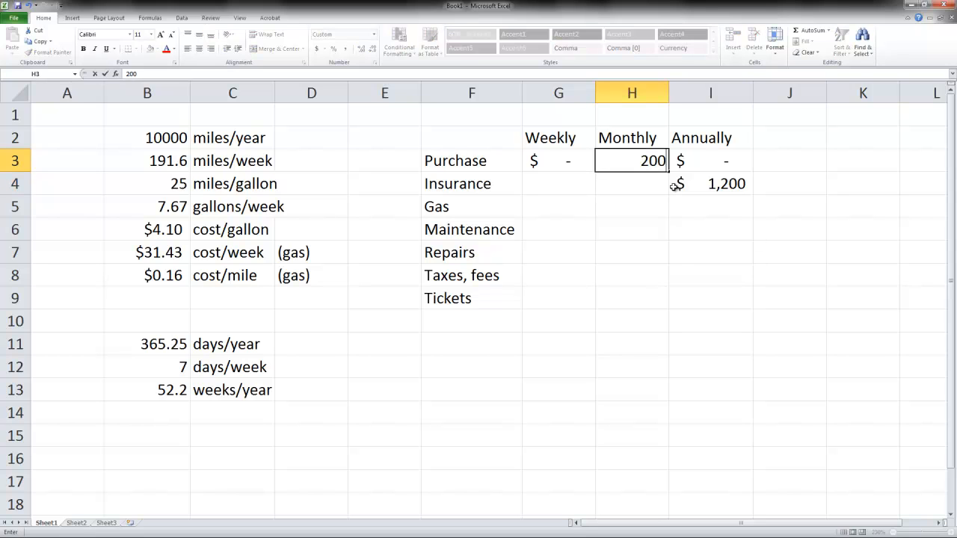
{"action": "key", "text": "Return"}
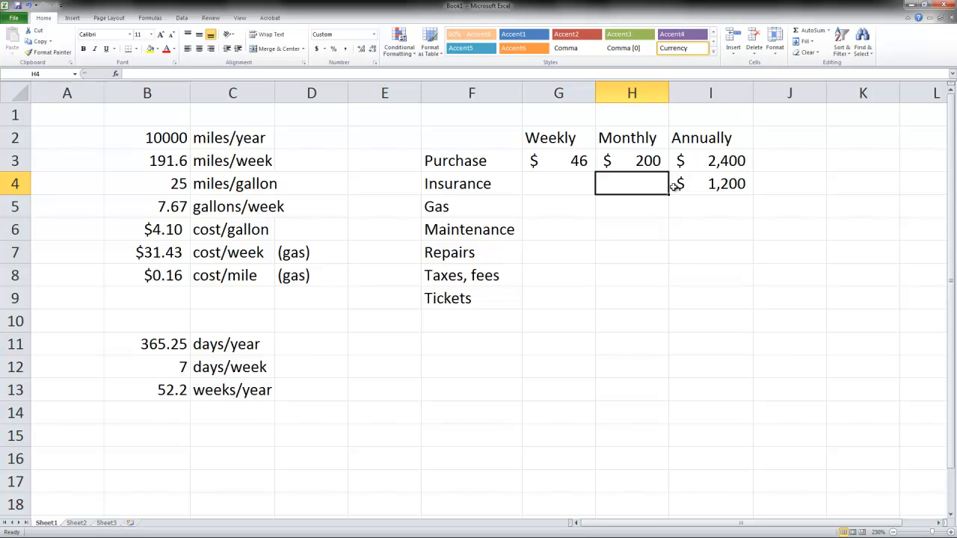
- Replace the annual insurance cost in I4 with the formula =2*600
{"action": "left_click", "coordinate": [673, 187]}
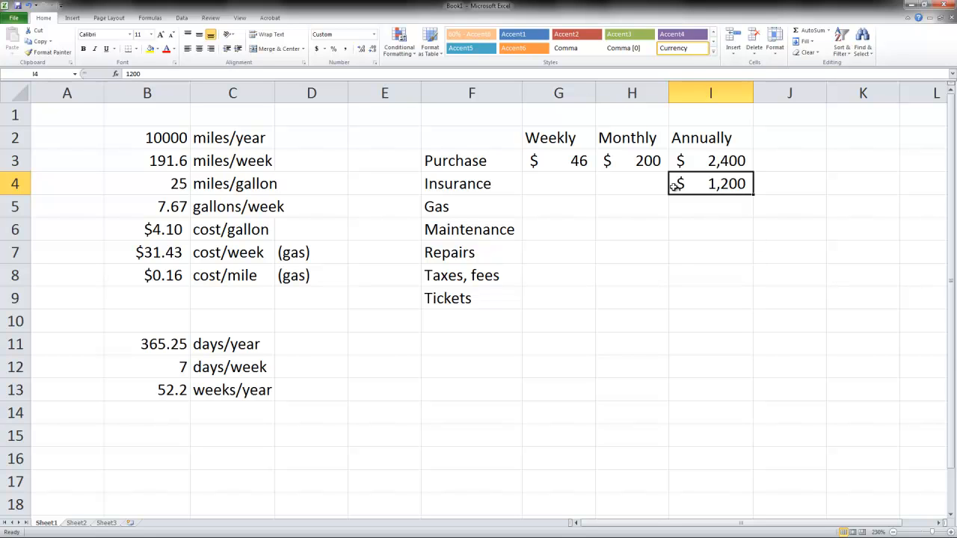
{"action": "key", "text": "Left"}
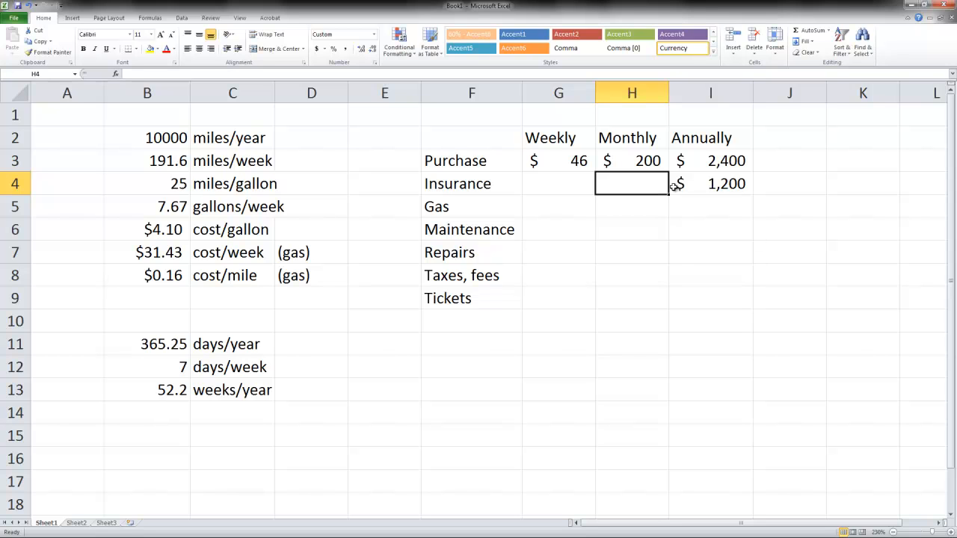
{"action": "left_click", "coordinate": [674, 187]}
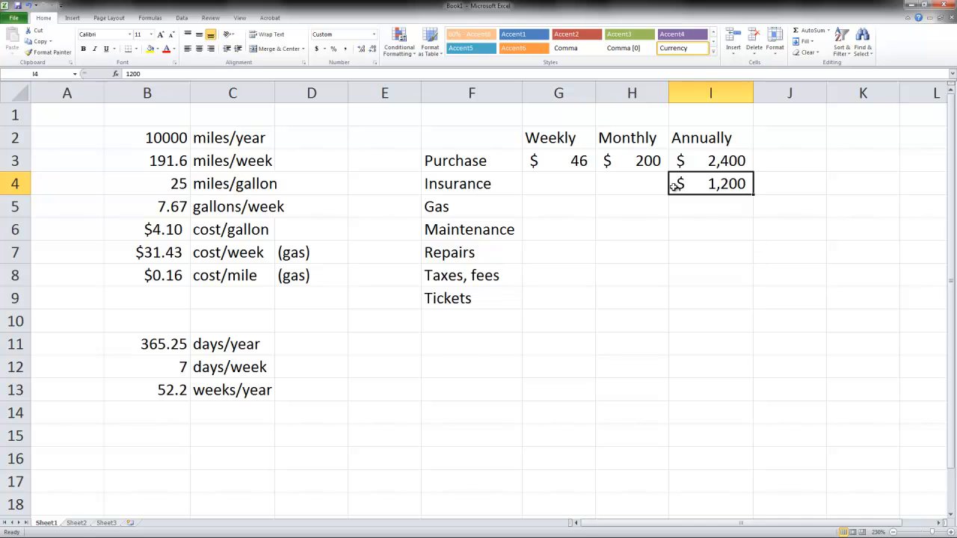
{"action": "type", "text": "="}
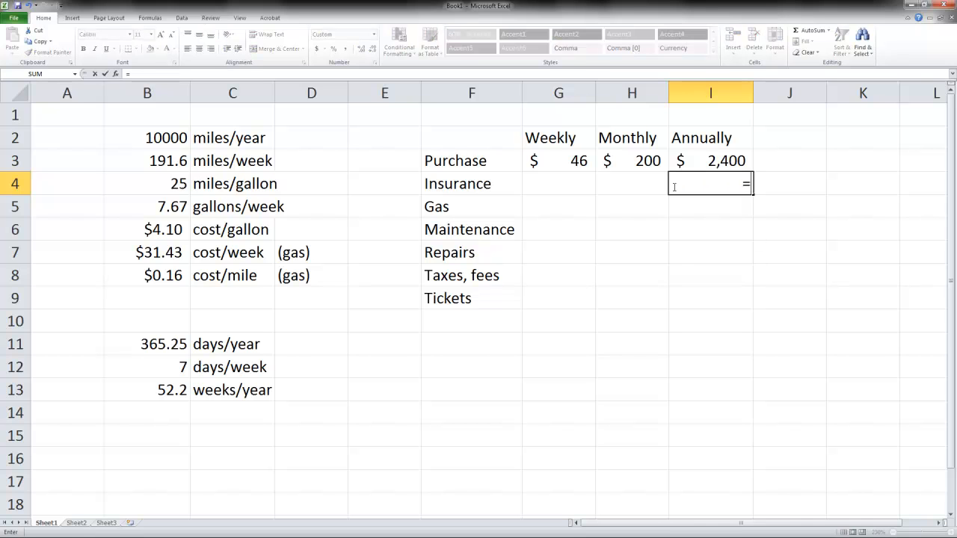
{"action": "type", "text": "2*600"}
{"action": "key", "text": "Return"}
- Calculate the monthly insurance cost in H4 with the formula =I4/12
{"action": "left_click", "coordinate": [674, 187]}
{"action": "key", "text": "Left"}
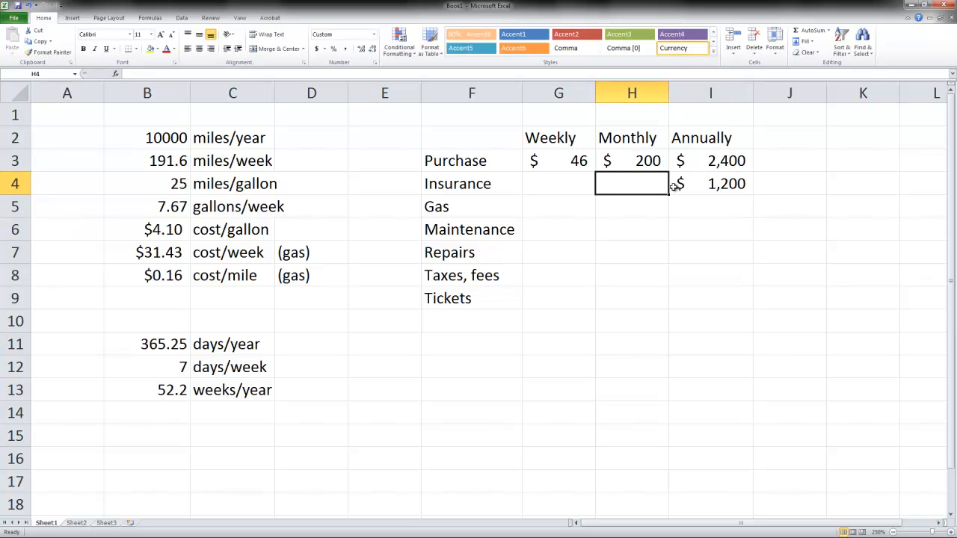
{"action": "type", "text": "="}
{"action": "key", "text": "Right"}
{"action": "key", "text": "Up"}
{"action": "key", "text": "Left"}
{"action": "key", "text": "Left"}
{"action": "key", "text": "Left"}
{"action": "key", "text": "Down"}
{"action": "key", "text": "Right"}
{"action": "key", "text": "Right"}
{"action": "key", "text": "Right"}
{"action": "key", "text": "Down"}
{"action": "key", "text": "Left"}
{"action": "key", "text": "Left"}
{"action": "key", "text": "Up"}
{"action": "key", "text": "Up"}
{"action": "key", "text": "Right"}
{"action": "key", "text": "Right"}
{"action": "key", "text": "Down"}
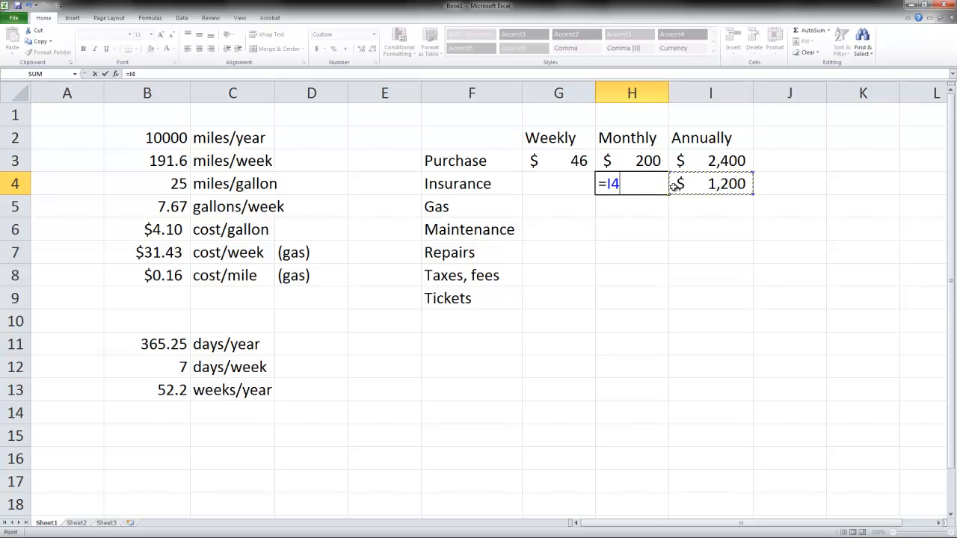
{"action": "type", "text": "/12"}
{"action": "key", "text": "Return"}
{"action": "key", "text": "Up"}
{"action": "key", "text": "Left"}
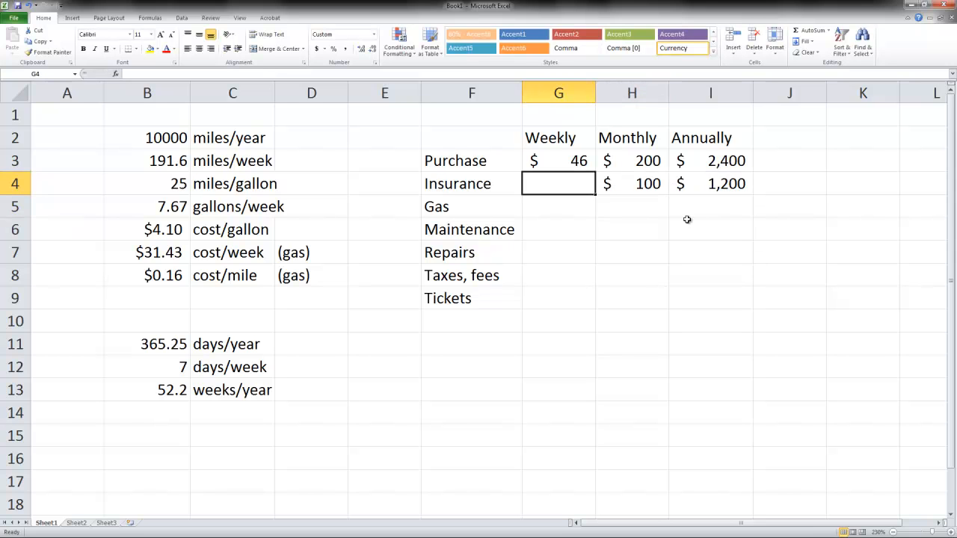
- Calculate the weekly insurance cost in G4 with the formula =I4/B13
{"action": "type", "text": "="}
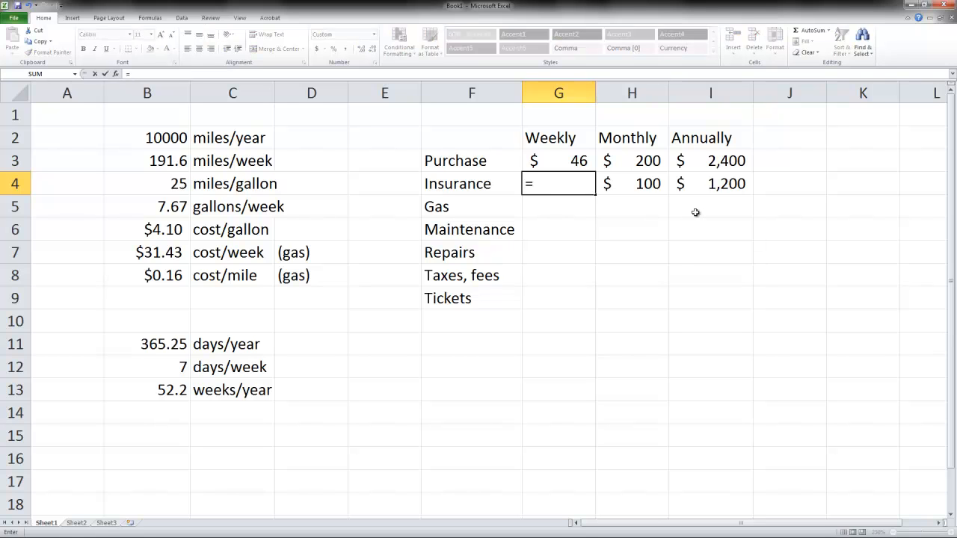
{"action": "left_click", "coordinate": [719, 183]}
{"action": "type", "text": "/"}
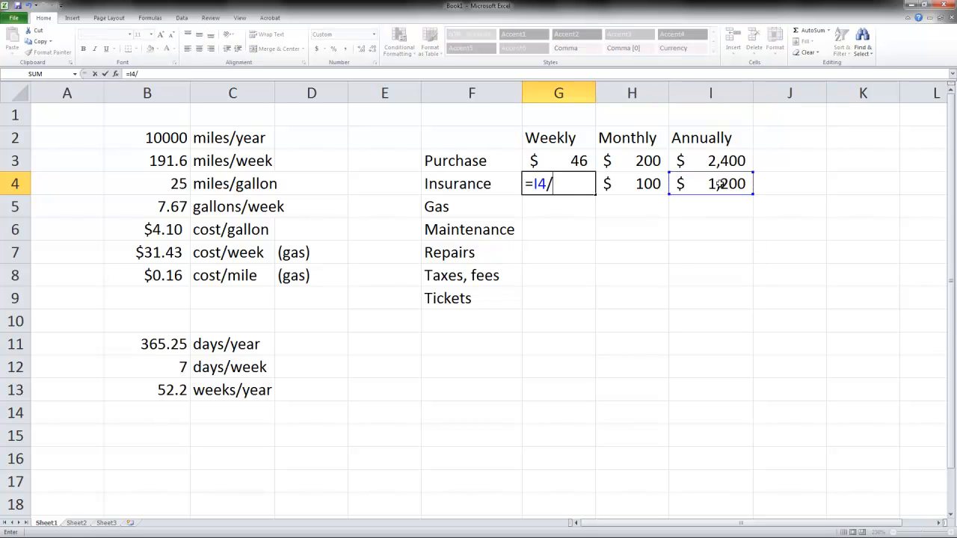
{"action": "left_click", "coordinate": [160, 390]}
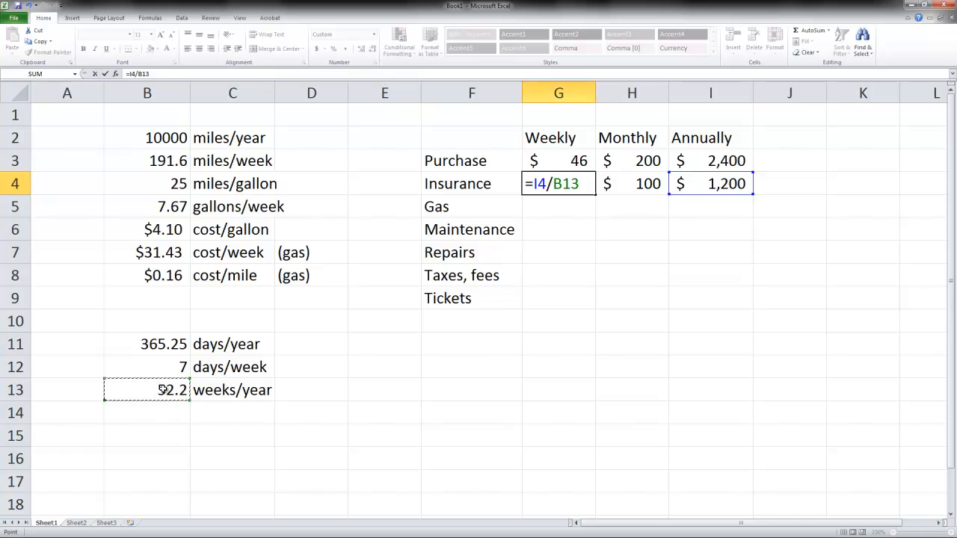
{"action": "key", "text": "Return"}
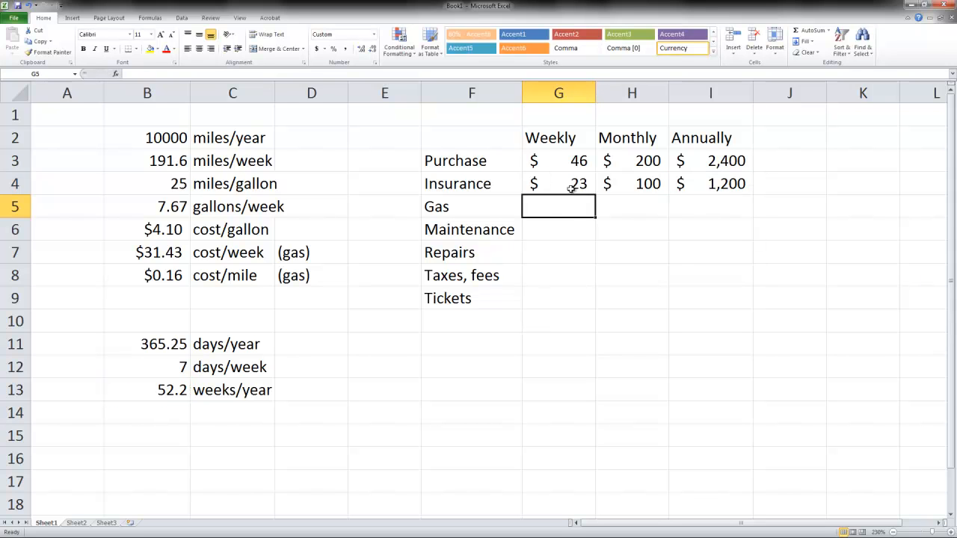
- Fill the weekly purchase formula from G3 down into G4
{"action": "left_click", "coordinate": [556, 159]}
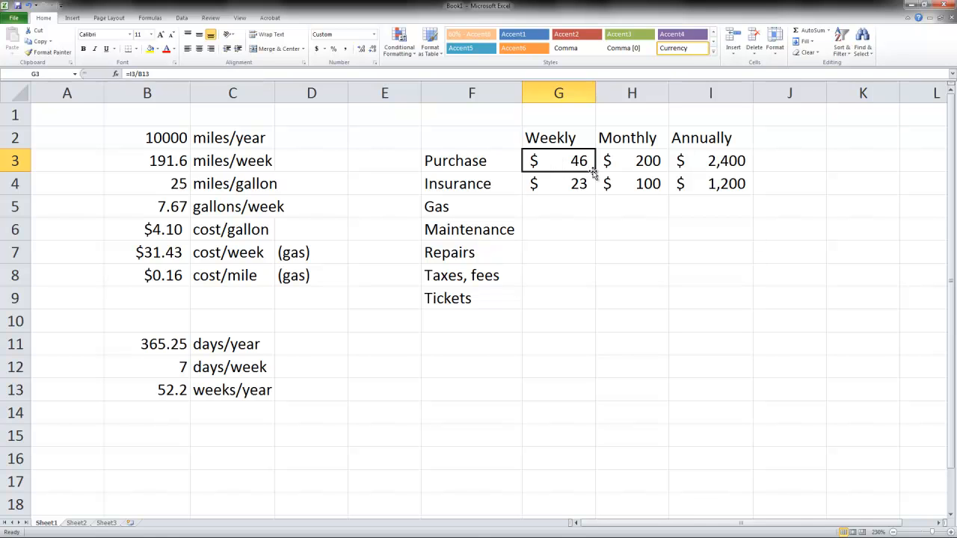
{"action": "left_click_drag", "start_coordinate": [595, 171], "coordinate": [591, 197]}
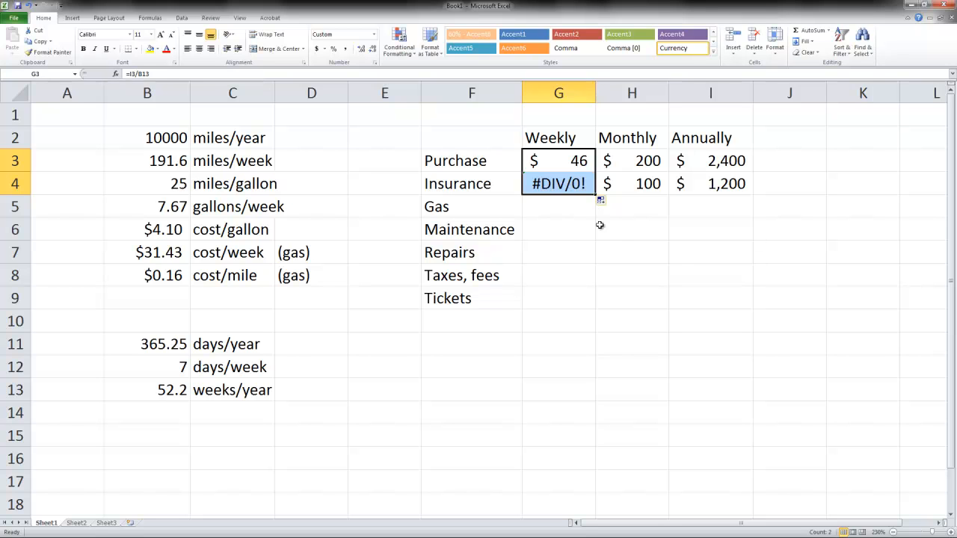
- Compare the cell references in the weekly cost formulas of G3 and G4
{"action": "left_click", "coordinate": [565, 184]}
{"action": "left_click", "coordinate": [558, 162]}
{"action": "double_click", "coordinate": [558, 162]}
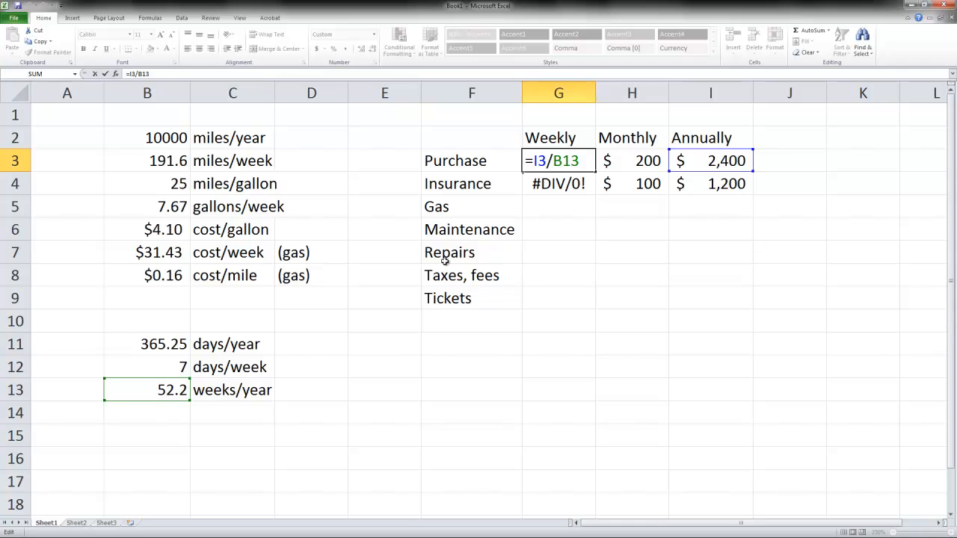
{"action": "key", "text": "Return"}
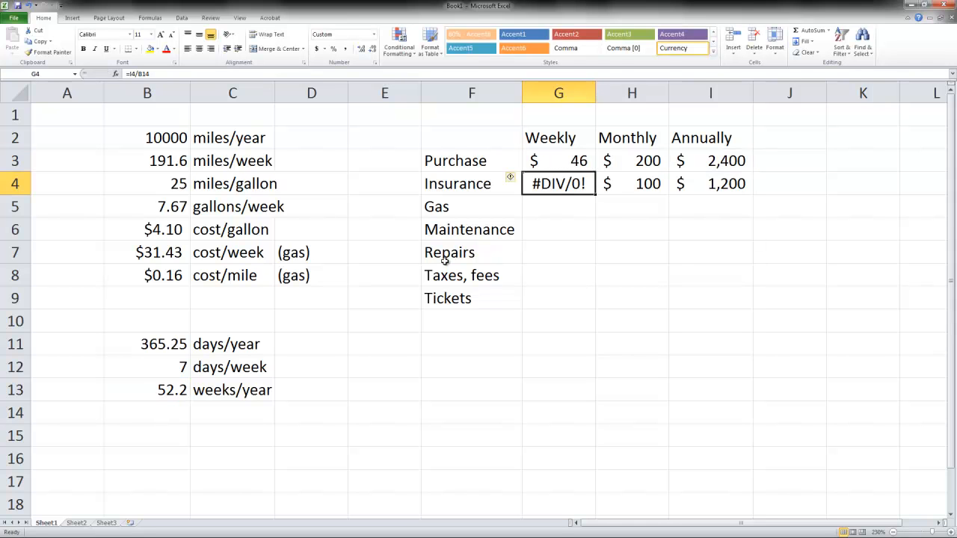
{"action": "left_click", "coordinate": [578, 154]}
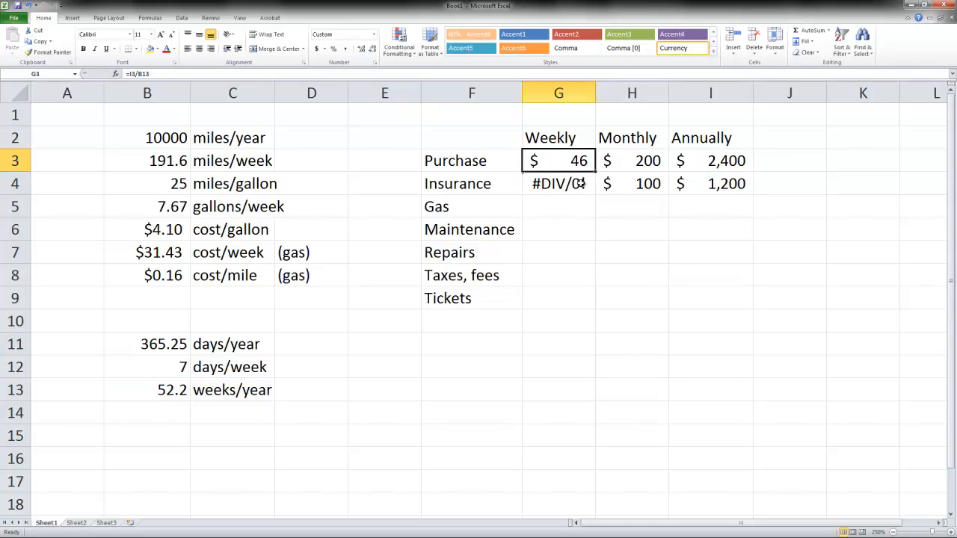
{"action": "double_click", "coordinate": [584, 184]}
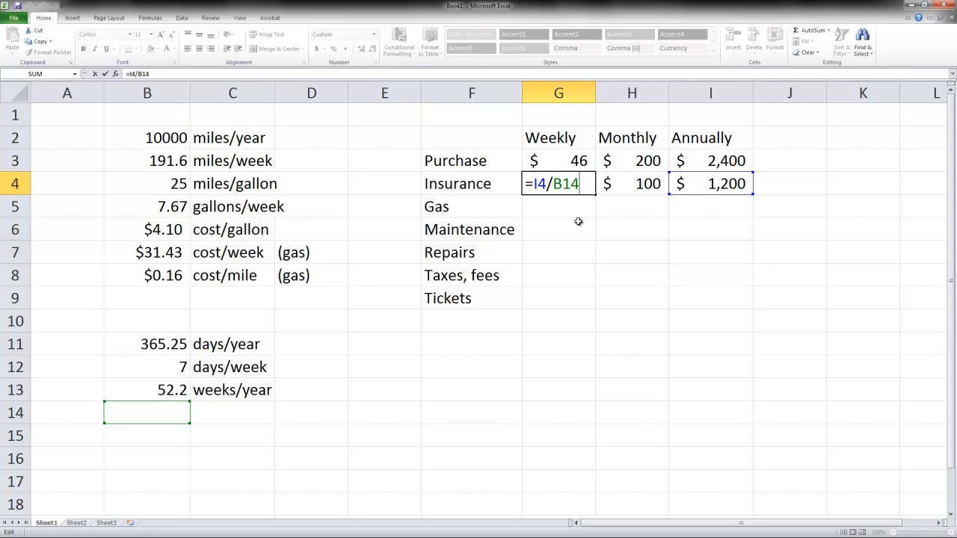
{"action": "key", "text": "Return"}
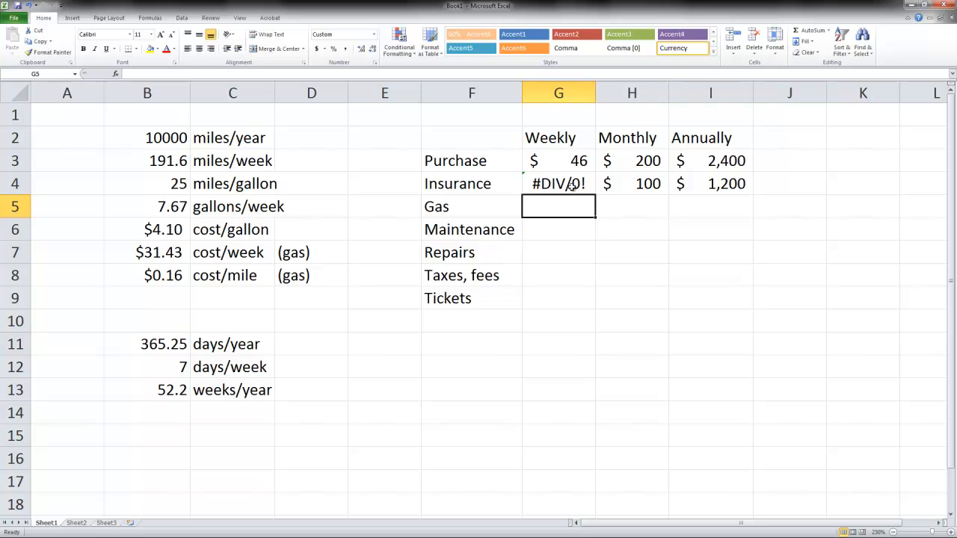
- Change the weekly purchase formula in G3 to =I3/B$13 and fill it down into G4
{"action": "left_click", "coordinate": [578, 161]}
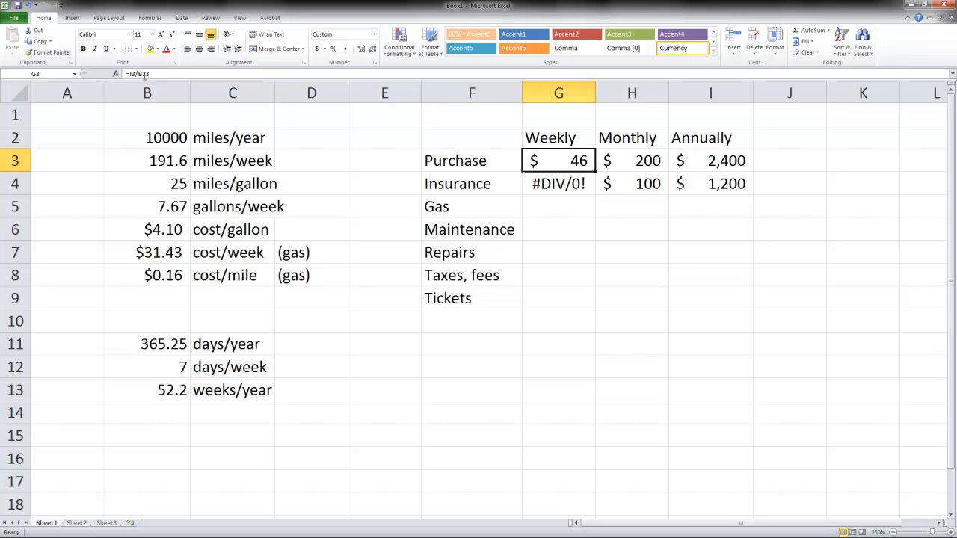
{"action": "left_click", "coordinate": [140, 74]}
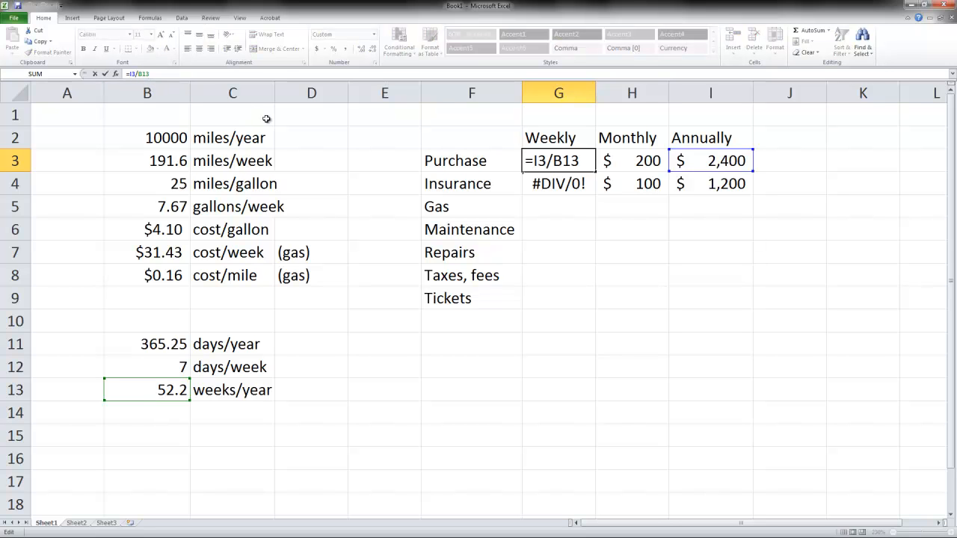
{"action": "double_click", "coordinate": [570, 162]}
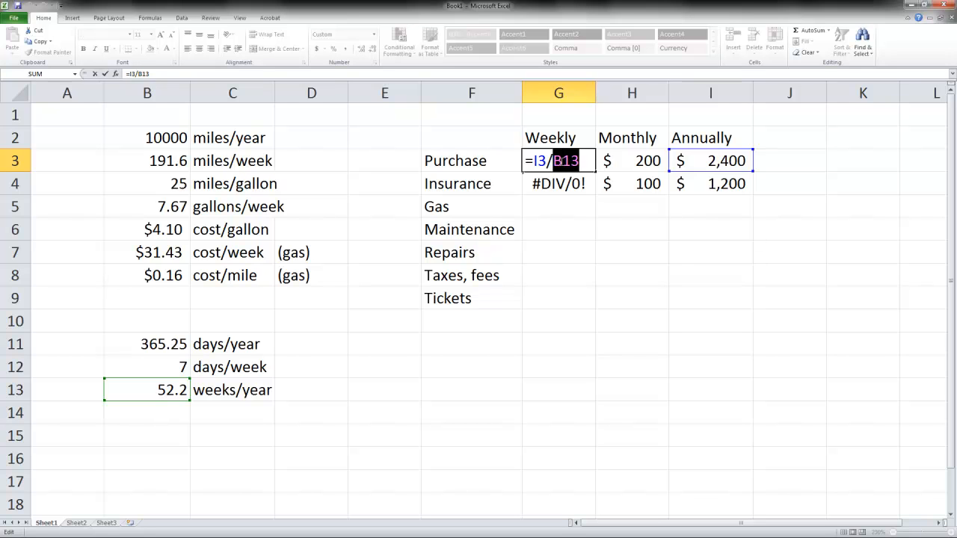
{"action": "left_click", "coordinate": [563, 162]}
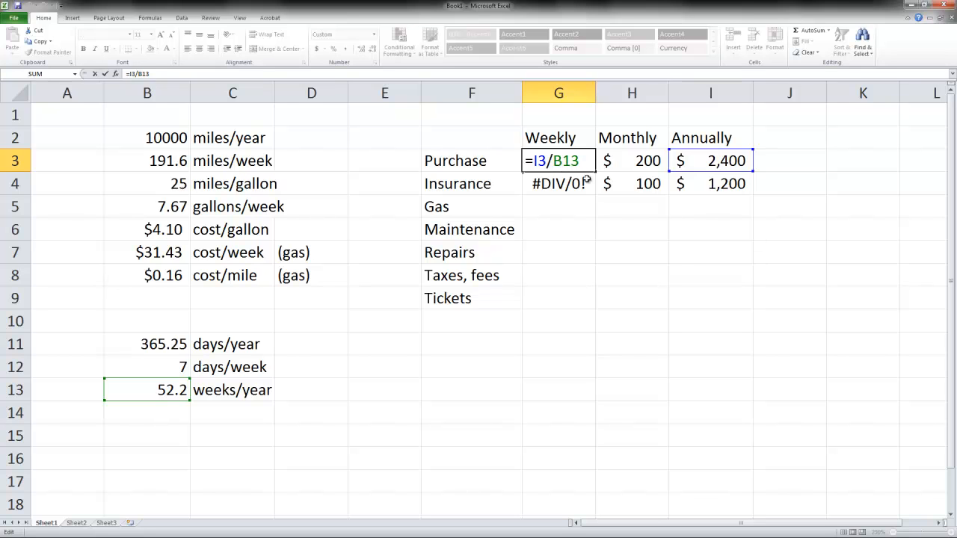
{"action": "type", "text": "$"}
{"action": "key", "text": "Return"}
{"action": "left_click", "coordinate": [576, 163]}
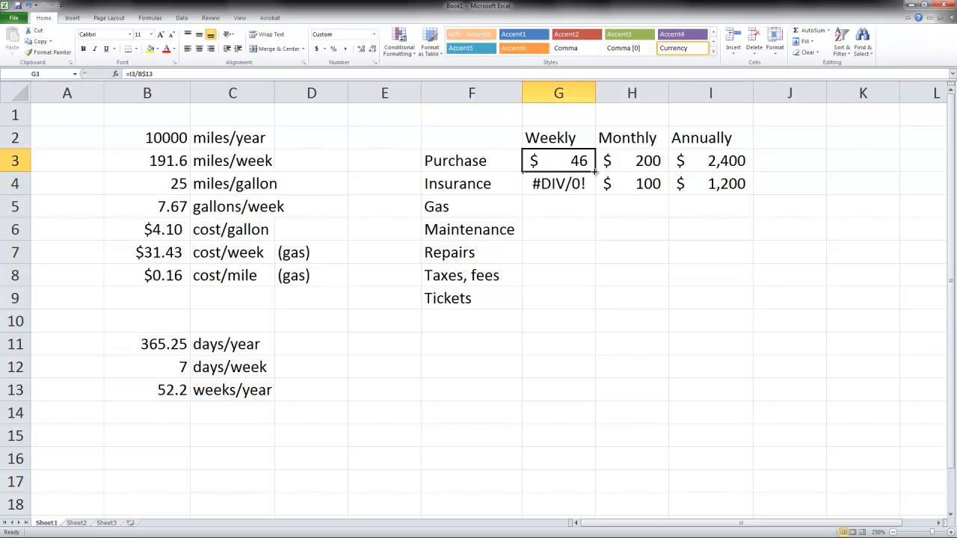
{"action": "left_click_drag", "start_coordinate": [595, 171], "coordinate": [595, 188]}
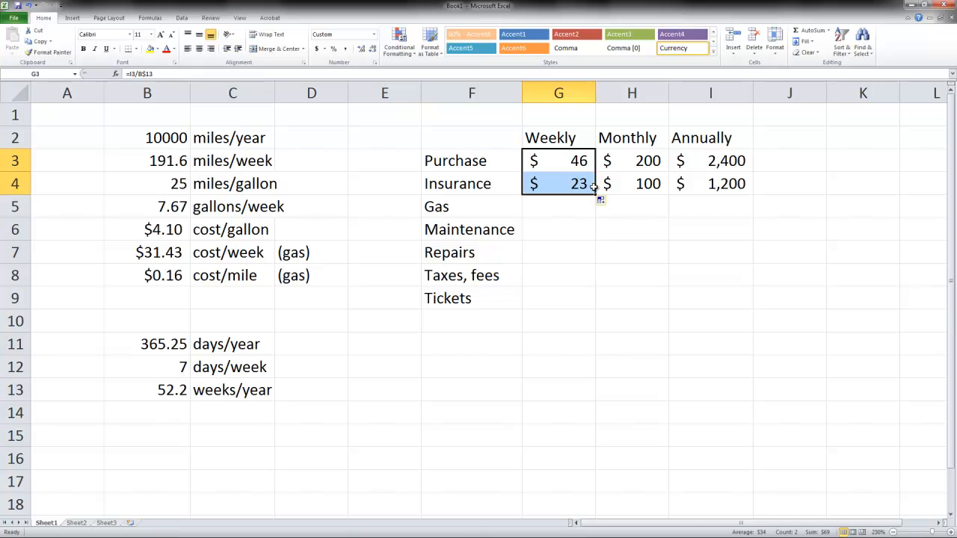
- Make the weeks-per-year reference fully absolute in G4, giving =I4/$B$13
{"action": "left_click", "coordinate": [580, 182]}
{"action": "double_click", "coordinate": [579, 183]}
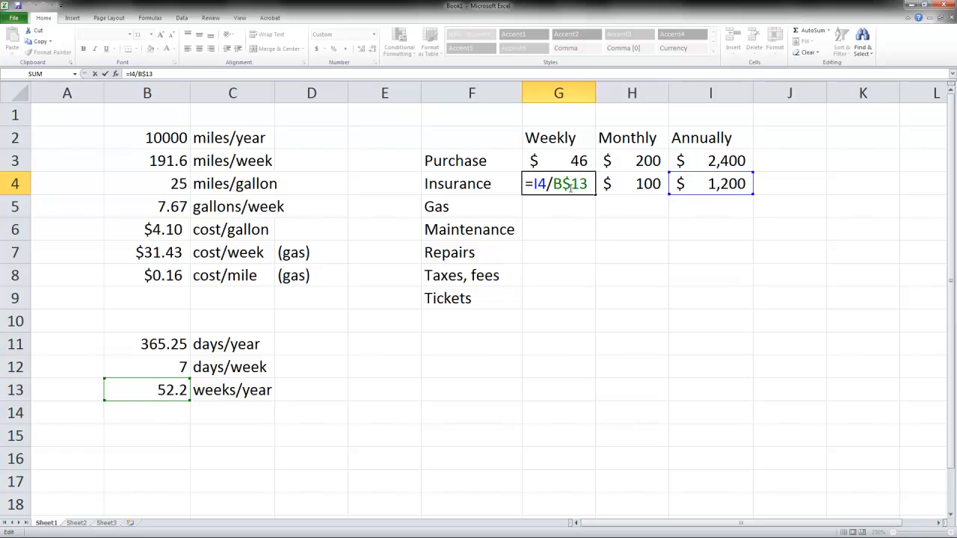
{"action": "type", "text": "$"}
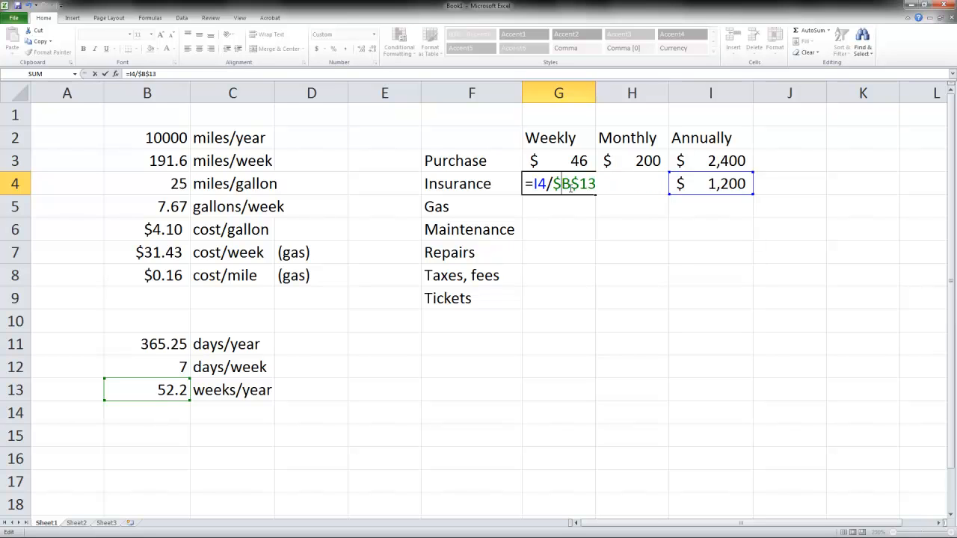
{"action": "key", "text": "Return"}
- Fill the G4 formula down to G6 and across to I6, and check the references in I6
{"action": "left_click", "coordinate": [570, 187]}
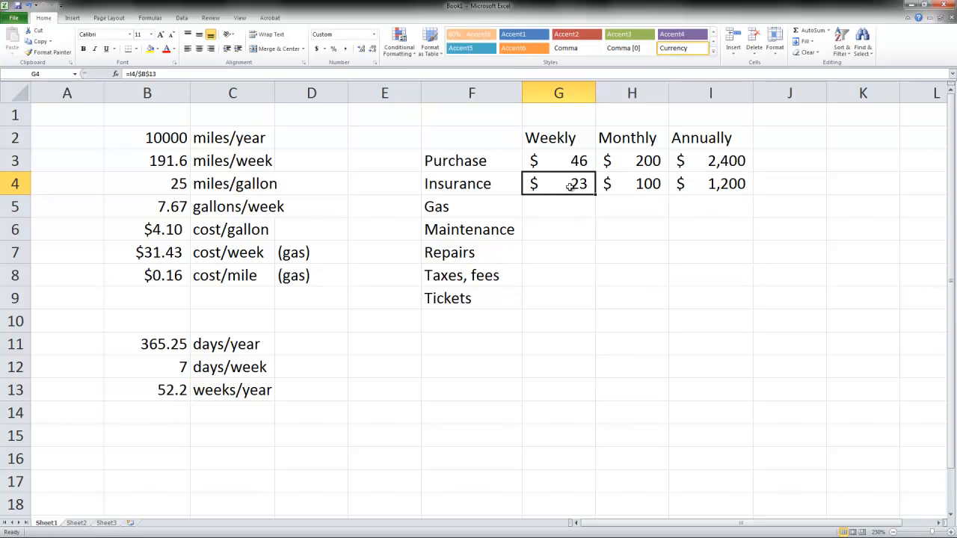
{"action": "left_click_drag", "start_coordinate": [596, 194], "coordinate": [598, 243]}
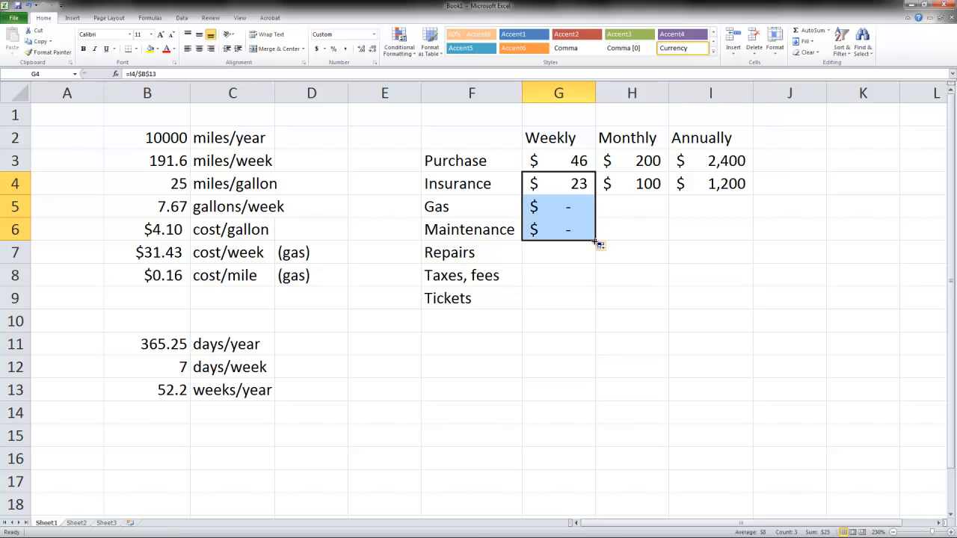
{"action": "left_click", "coordinate": [588, 235]}
{"action": "left_click_drag", "start_coordinate": [596, 243], "coordinate": [777, 235]}
{"action": "left_click", "coordinate": [705, 233]}
{"action": "double_click", "coordinate": [705, 233]}
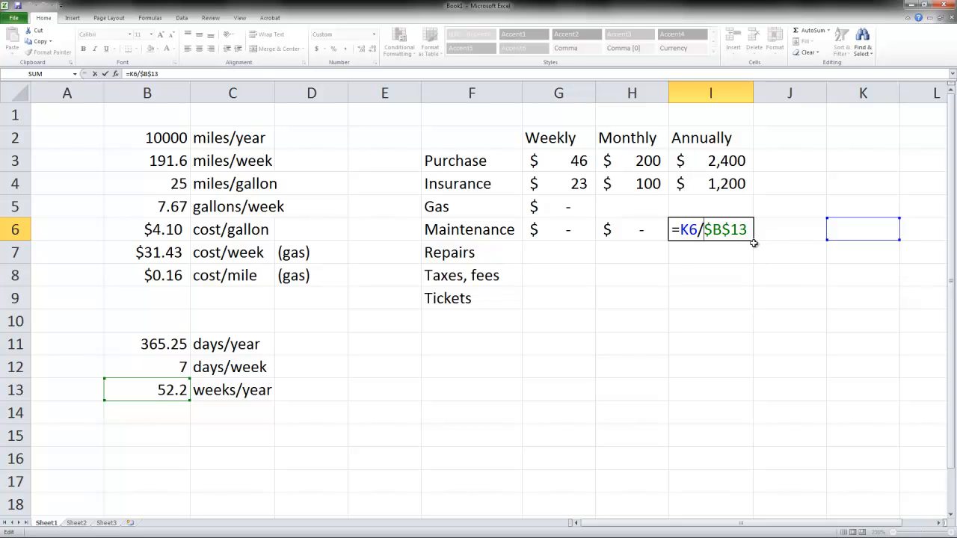
{"action": "key", "text": "ctrl+Return"}
- Fill the I6 formula across to J6 and down to J9, checking the references in J6 and J9
{"action": "left_click_drag", "start_coordinate": [751, 237], "coordinate": [826, 241]}
{"action": "left_click", "coordinate": [801, 233]}
{"action": "double_click", "coordinate": [806, 235]}
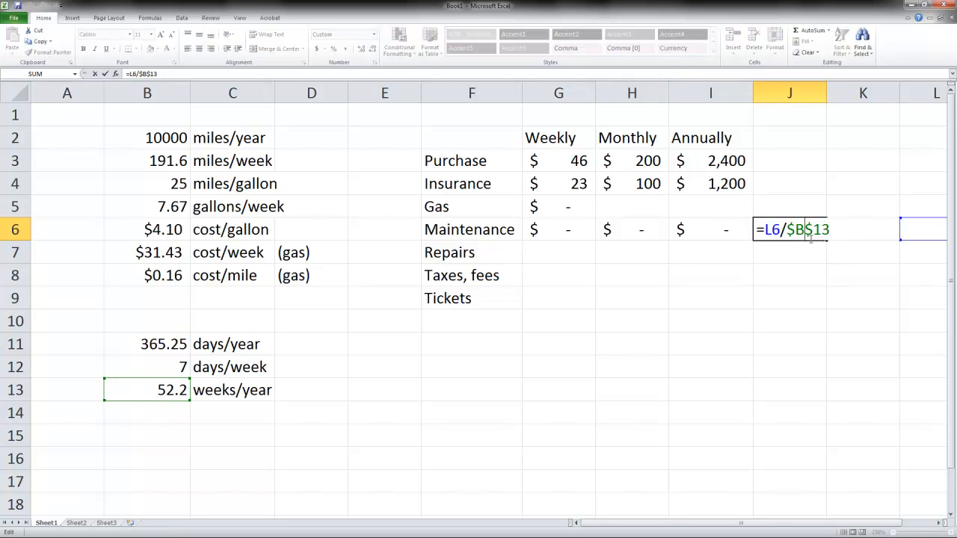
{"action": "key", "text": "Return"}
{"action": "left_click", "coordinate": [812, 231]}
{"action": "left_click_drag", "start_coordinate": [825, 242], "coordinate": [822, 303]}
{"action": "left_click", "coordinate": [820, 335]}
{"action": "left_click", "coordinate": [807, 292]}
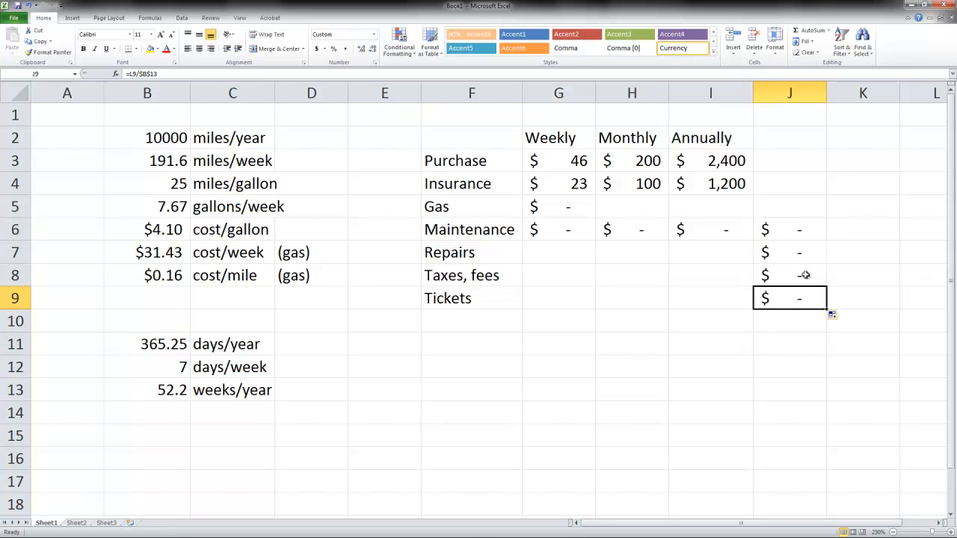
{"action": "double_click", "coordinate": [795, 296]}
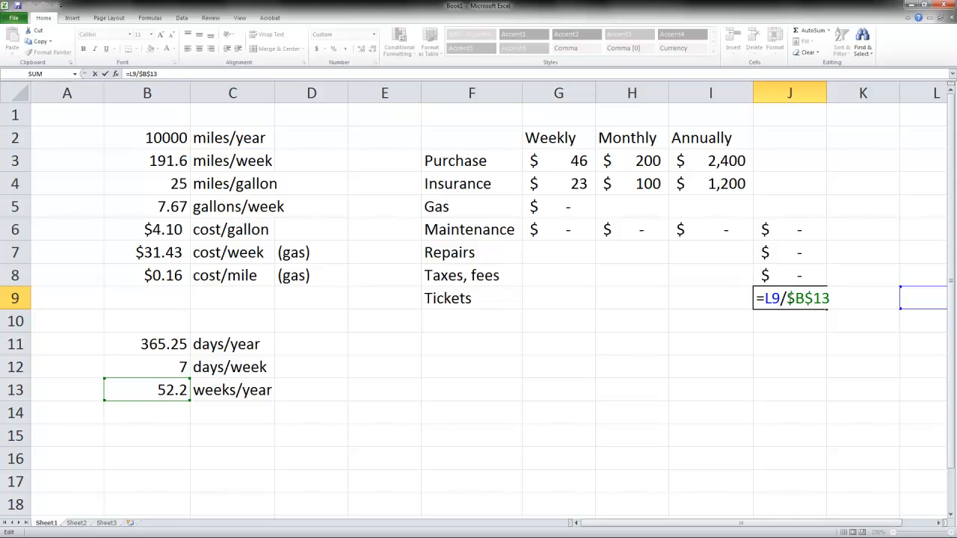
{"action": "key", "text": "Escape"}
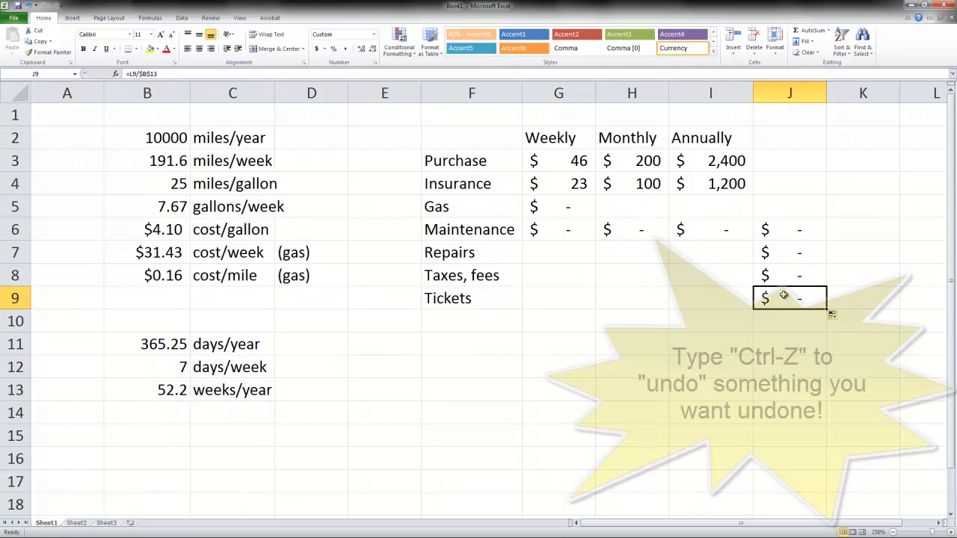
- Undo the test fills and the fully absolute reference so G4 is back to =I4/B$13
{"action": "key", "text": "ctrl+z"}
{"action": "key", "text": "ctrl+z"}
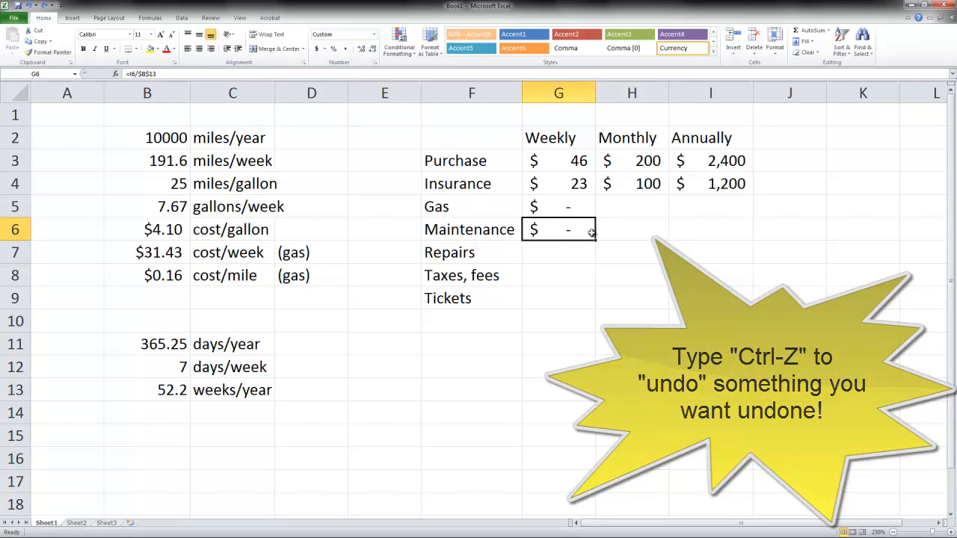
{"action": "key", "text": "ctrl+z"}
{"action": "key", "text": "ctrl+z"}
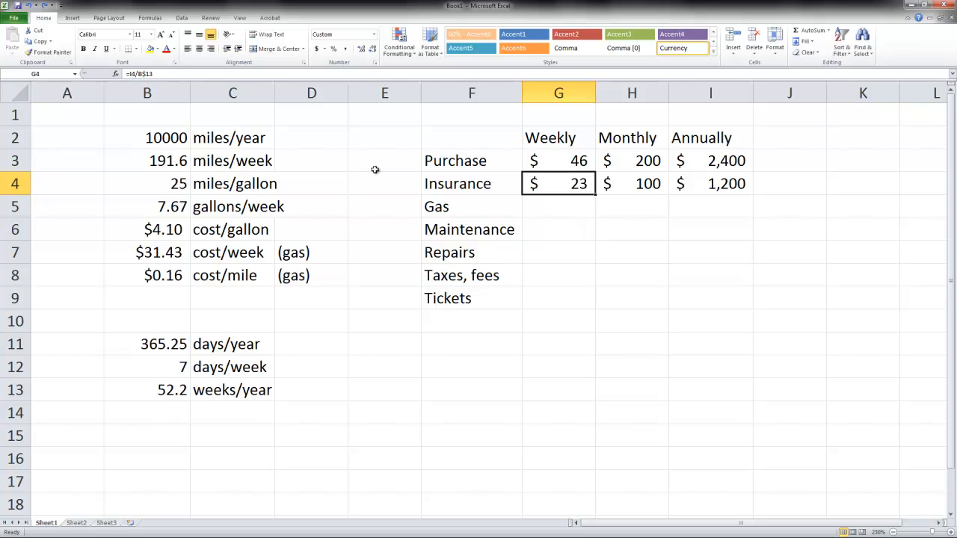
- Cycle the B$13 reference in the G4 formula through its absolute, mixed and relative forms, and discard the edit
{"action": "double_click", "coordinate": [591, 190]}
{"action": "left_click_drag", "start_coordinate": [554, 183], "coordinate": [599, 187]}
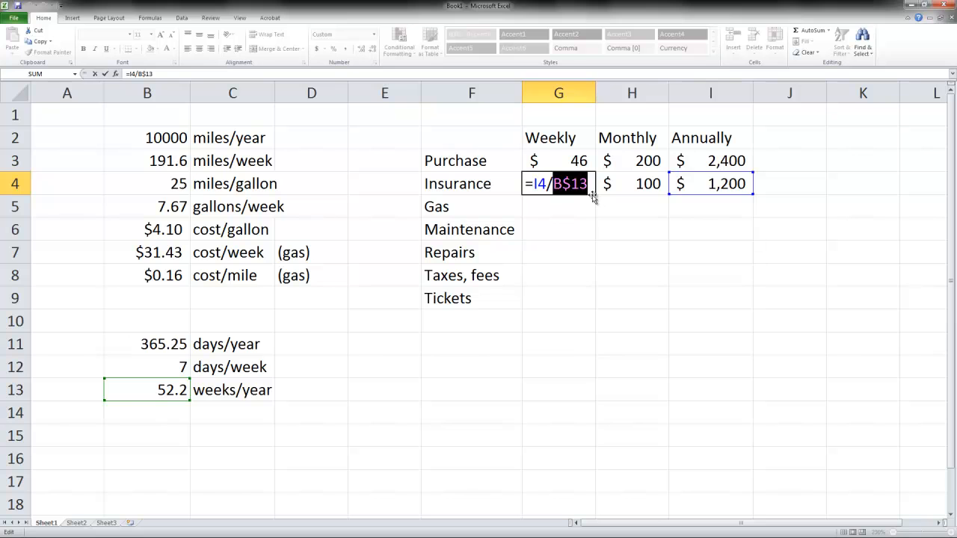
{"action": "key", "text": "F4"}
{"action": "key", "text": "F4"}
{"action": "key", "text": "F4"}
{"action": "key", "text": "F4"}
{"action": "key", "text": "F4"}
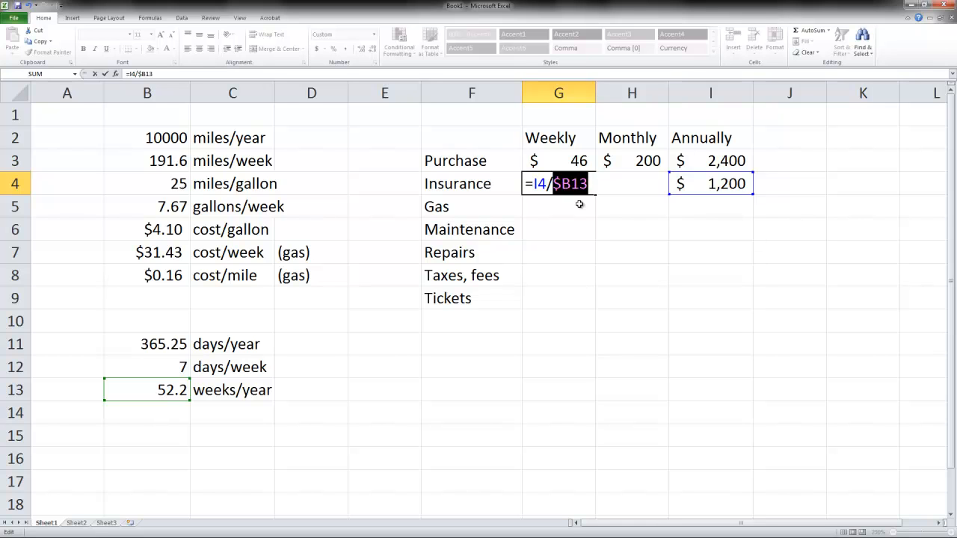
{"action": "key", "text": "F4"}
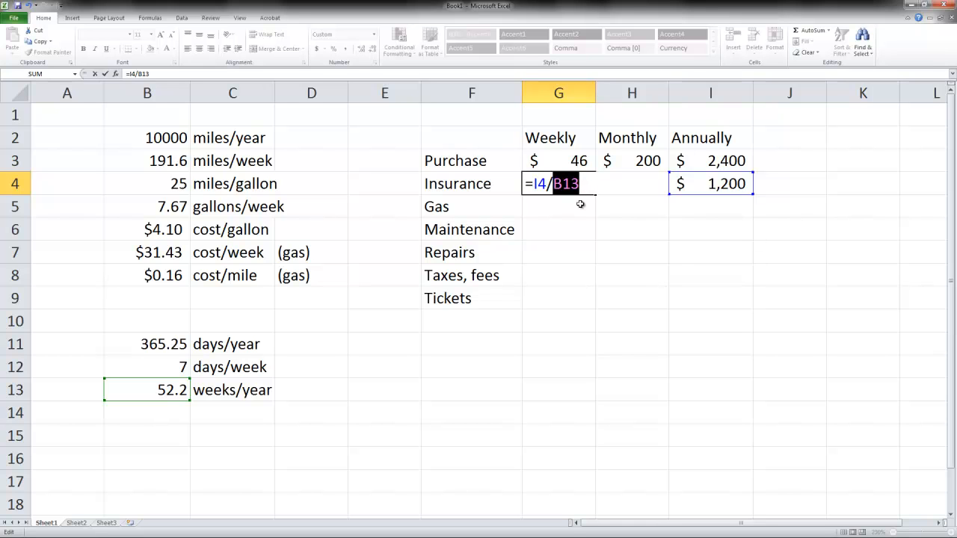
{"action": "key", "text": "F4"}
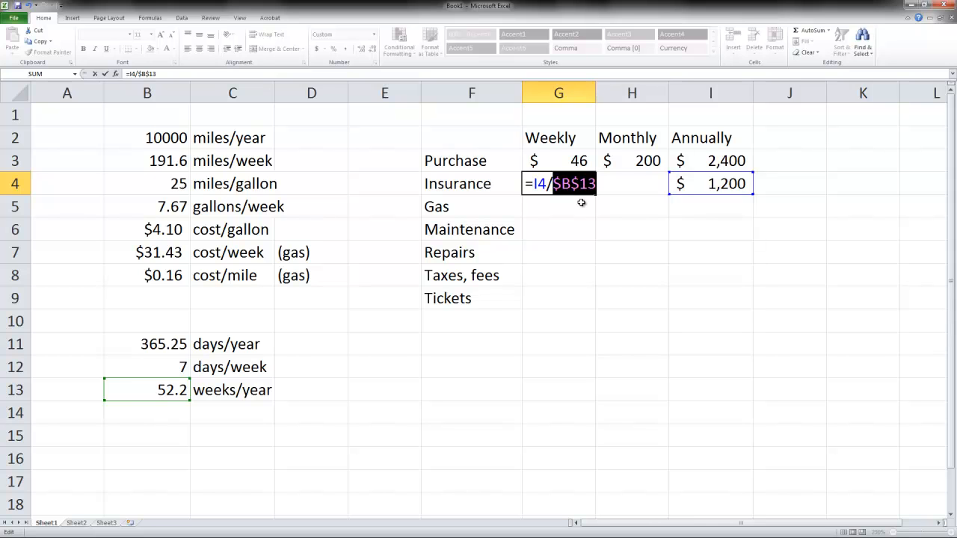
{"action": "key", "text": "F4"}
{"action": "key", "text": "F4"}
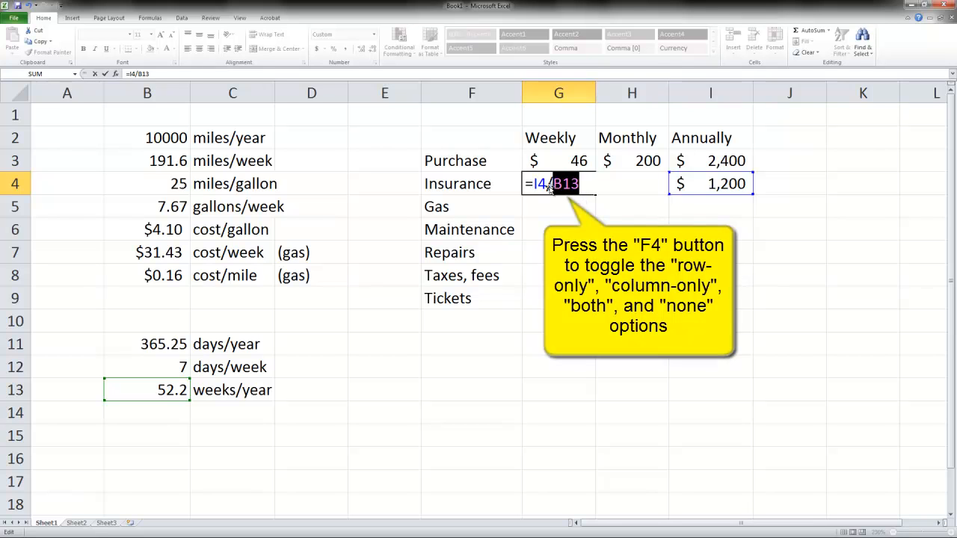
{"action": "left_click", "coordinate": [559, 204]}
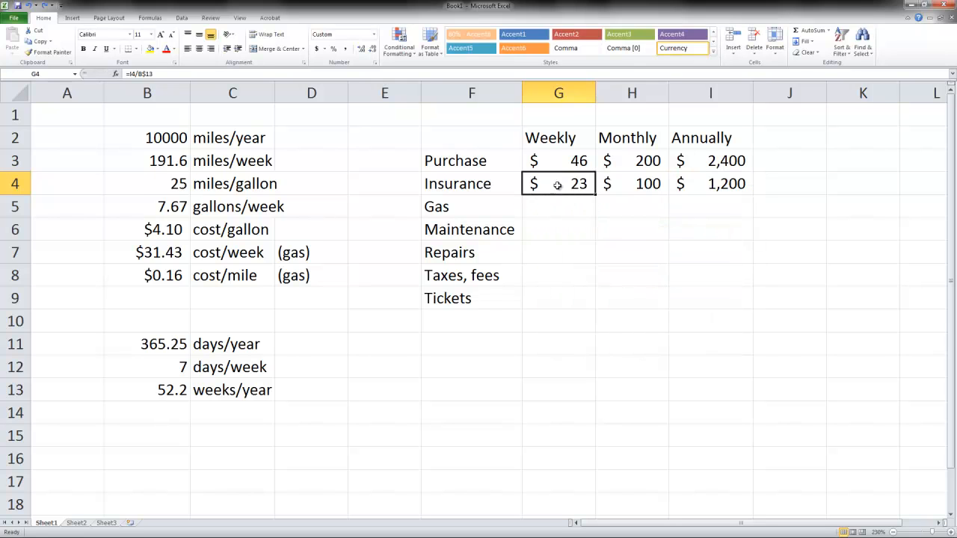
- Cycle both references in the G4 formula through their absolute and mixed forms, and enter the formula as the fully relative =I4/B13
{"action": "double_click", "coordinate": [559, 184]}
{"action": "left_click_drag", "start_coordinate": [533, 184], "coordinate": [609, 186]}
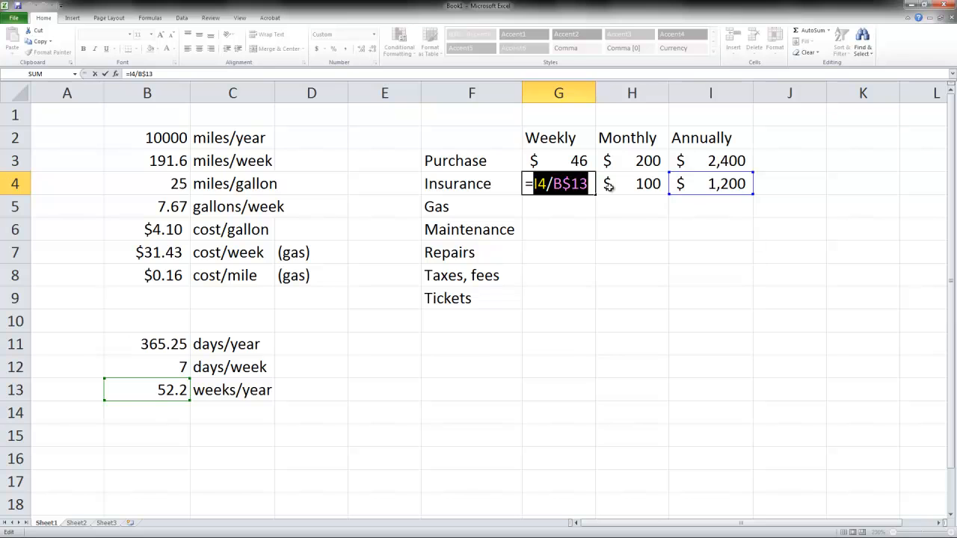
{"action": "key", "text": "F4"}
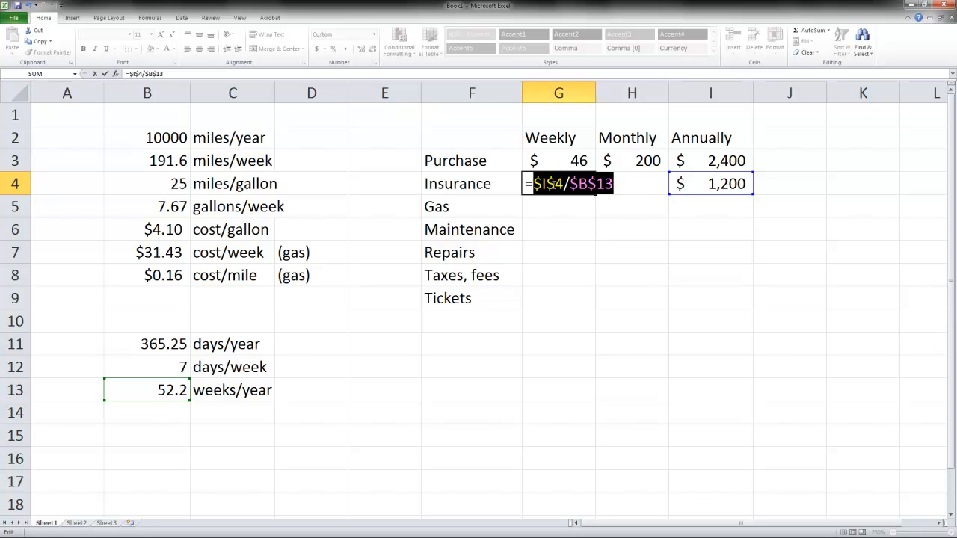
{"action": "key", "text": "F4"}
{"action": "key", "text": "F4"}
{"action": "key", "text": "F4"}
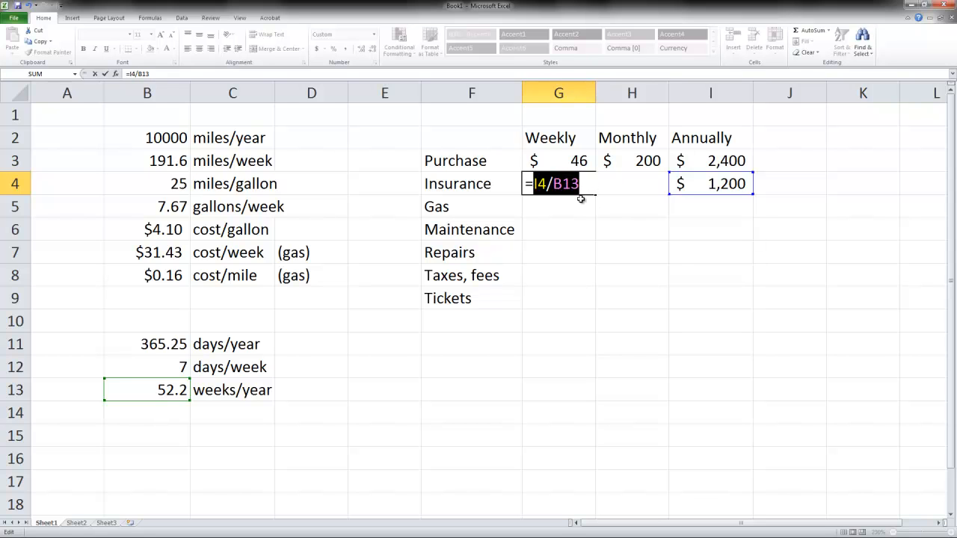
{"action": "key", "text": "Return"}
{"action": "left_click", "coordinate": [577, 184]}
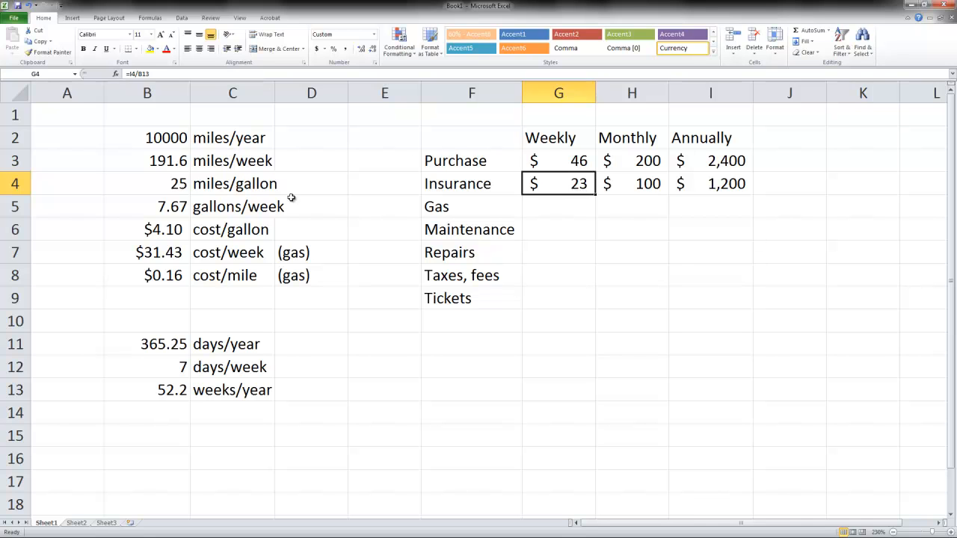
- Name the weeks/year cell B13 weeksperyear
{"action": "left_click", "coordinate": [163, 390]}
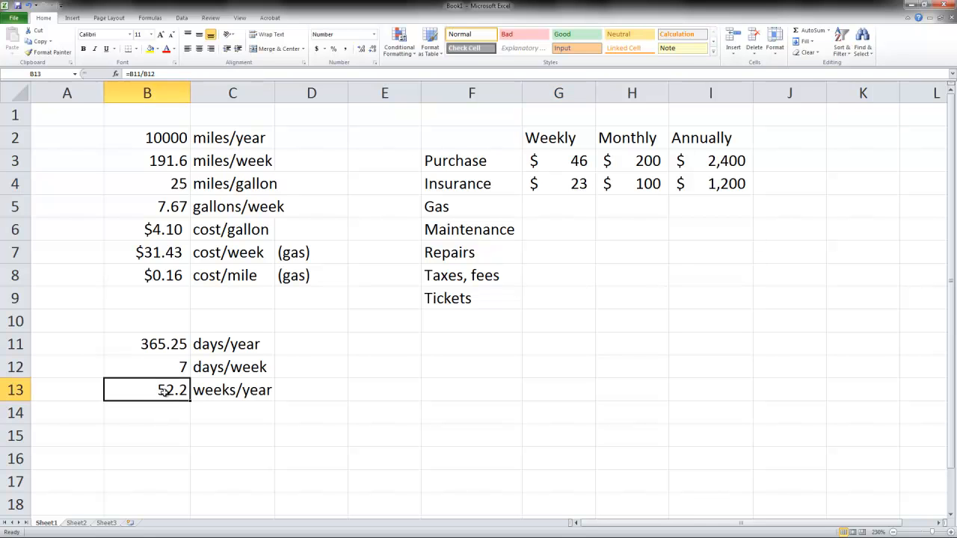
{"action": "left_click", "coordinate": [44, 72]}
{"action": "type", "text": "weeksperyear"}
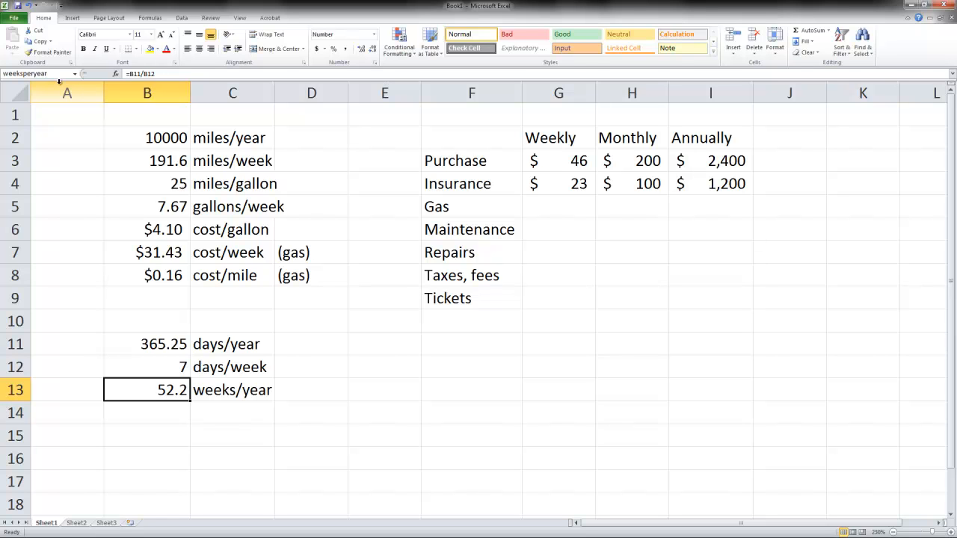
{"action": "key", "text": "Return"}
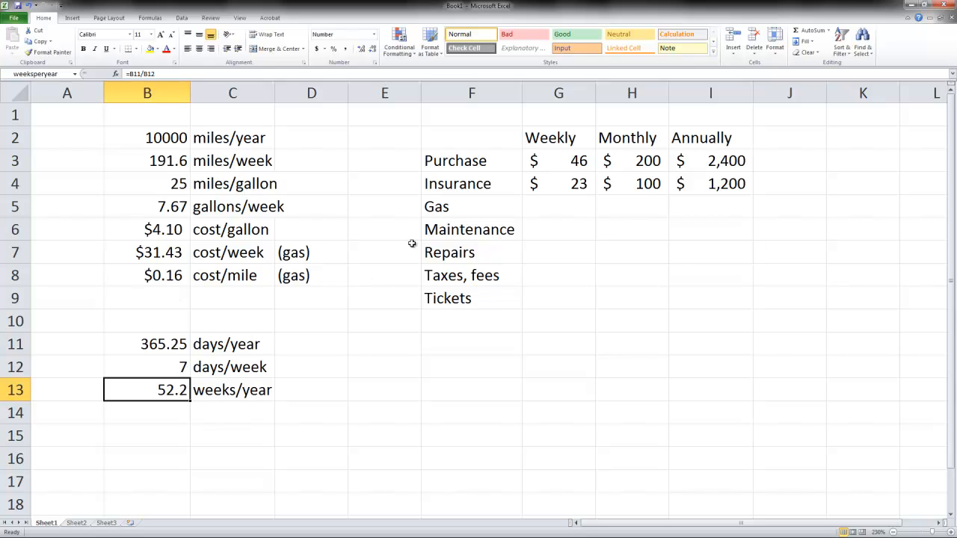
- Replace the B$13 reference in the weekly Purchase formula in G3 with the defined name, making it =I3/weeksperyear
{"action": "left_click", "coordinate": [551, 162]}
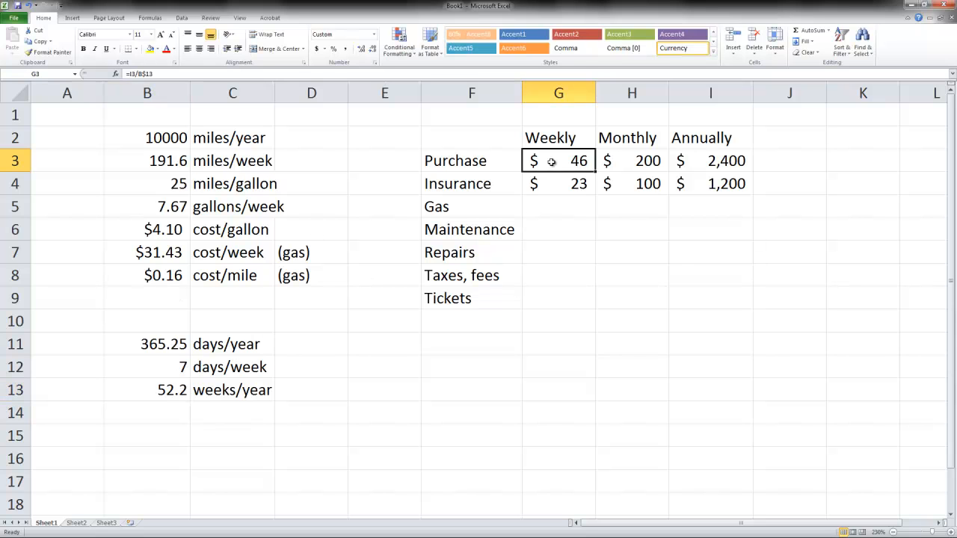
{"action": "left_click", "coordinate": [139, 74]}
{"action": "key", "text": "F4"}
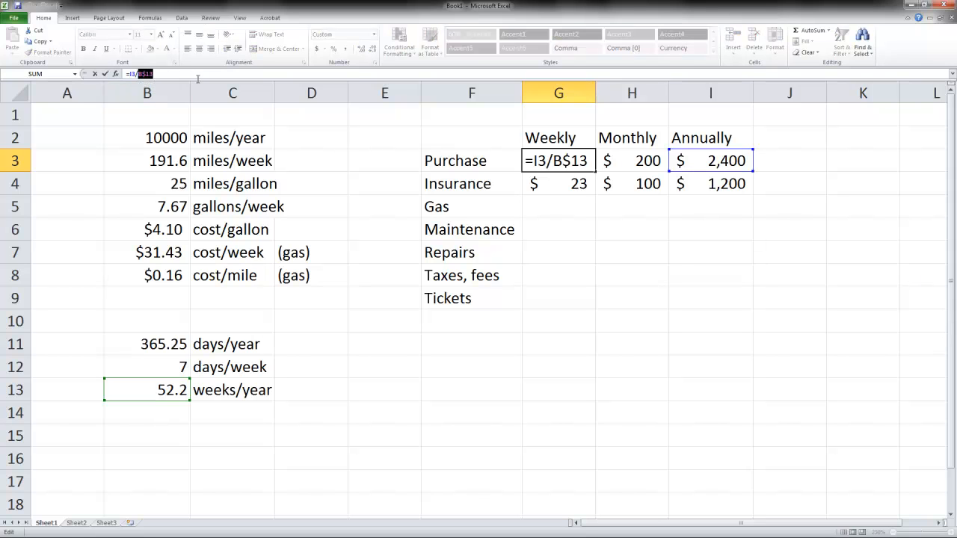
{"action": "type", "text": "w"}
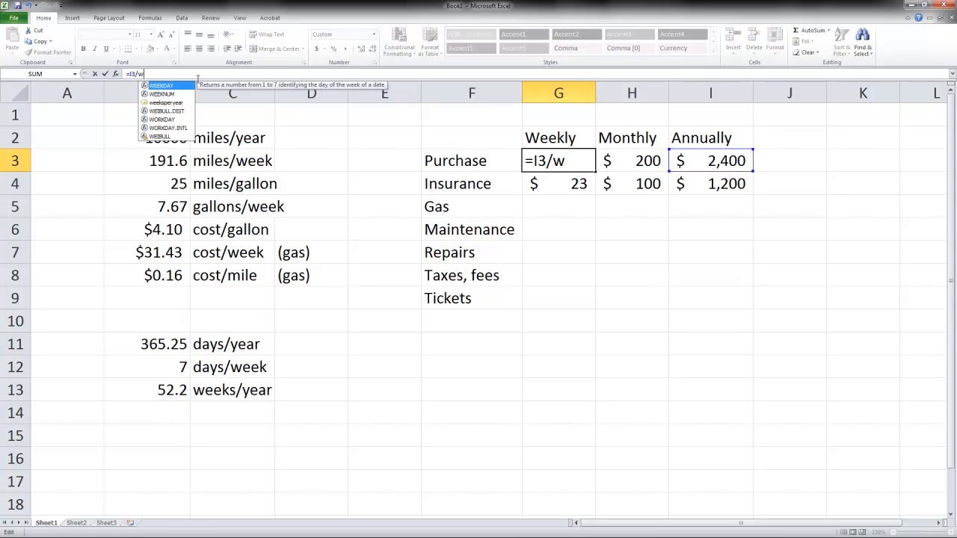
{"action": "type", "text": "ee"}
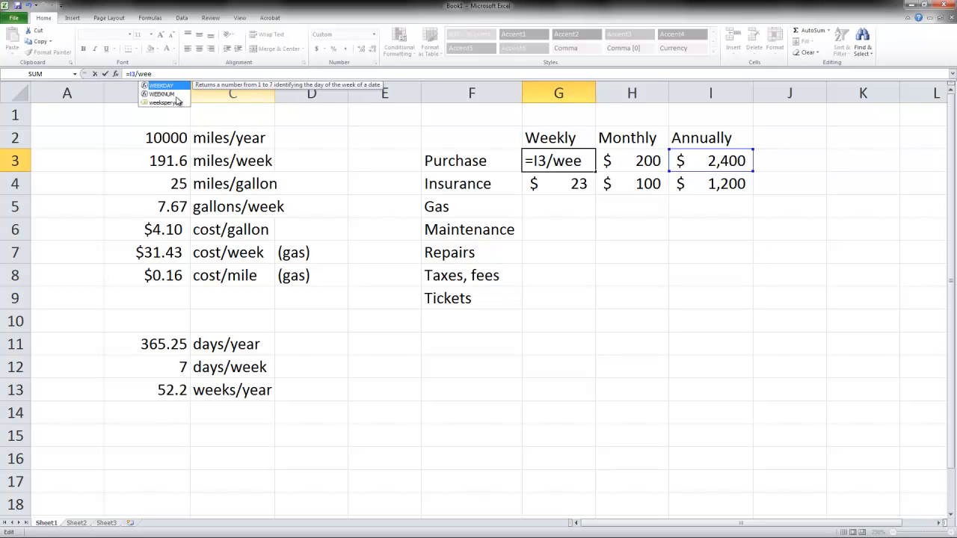
{"action": "left_click", "coordinate": [175, 103]}
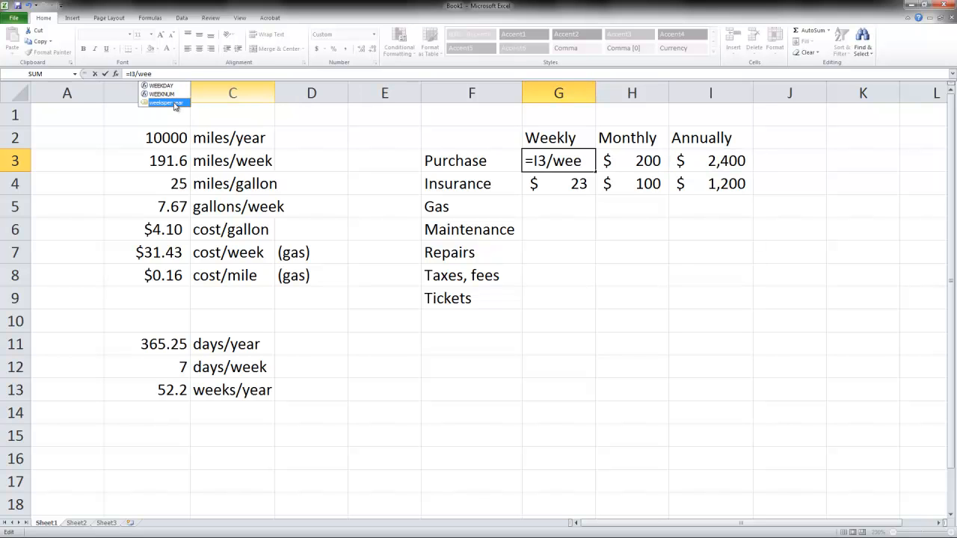
{"action": "double_click", "coordinate": [174, 103]}
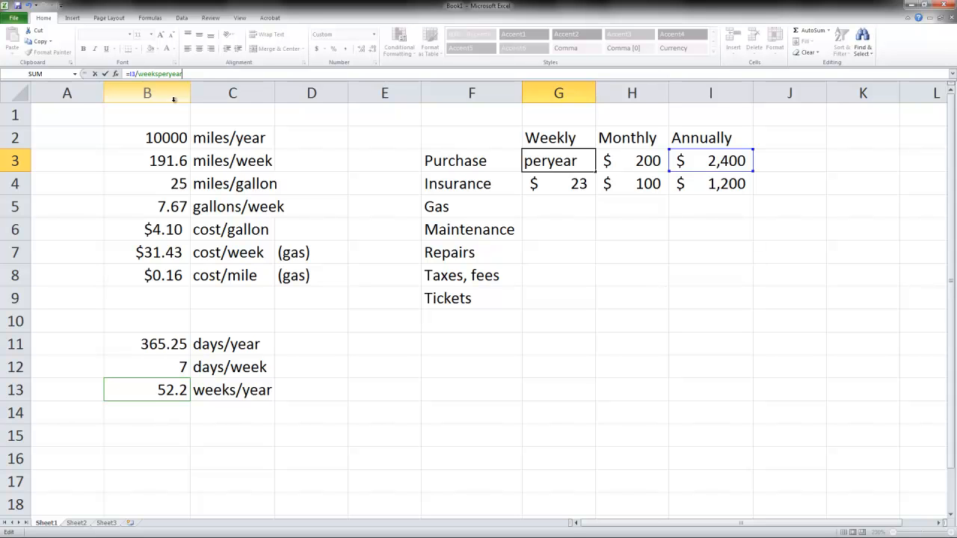
{"action": "key", "text": "Return"}
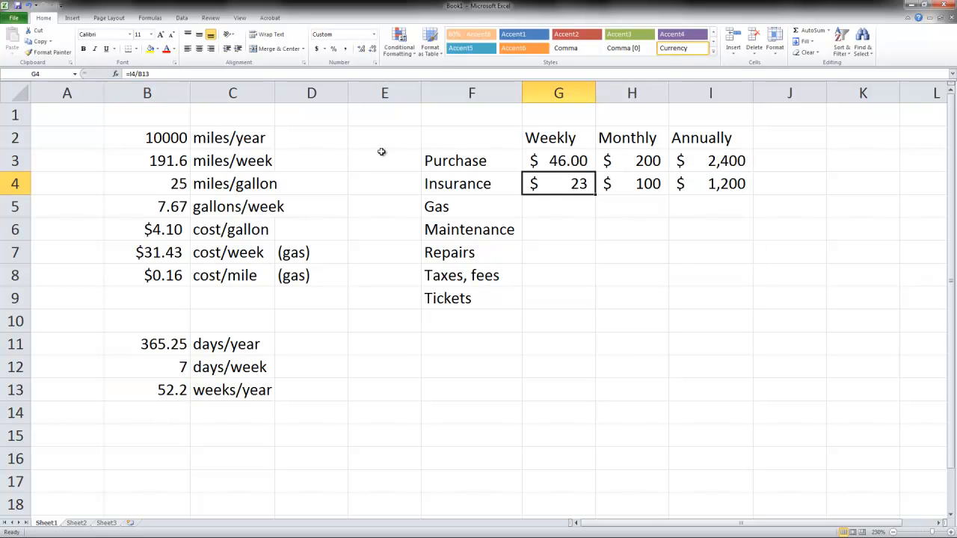
- Fill the G3 formula down to G9 and check the references in the filled Gas, Maintenance and Repairs cells
{"action": "left_click", "coordinate": [576, 162]}
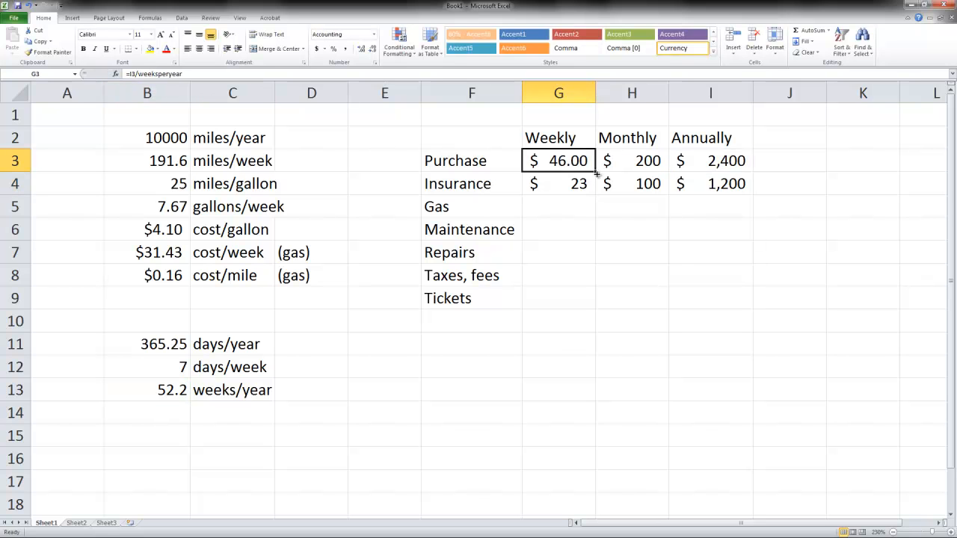
{"action": "left_click_drag", "start_coordinate": [595, 172], "coordinate": [582, 312]}
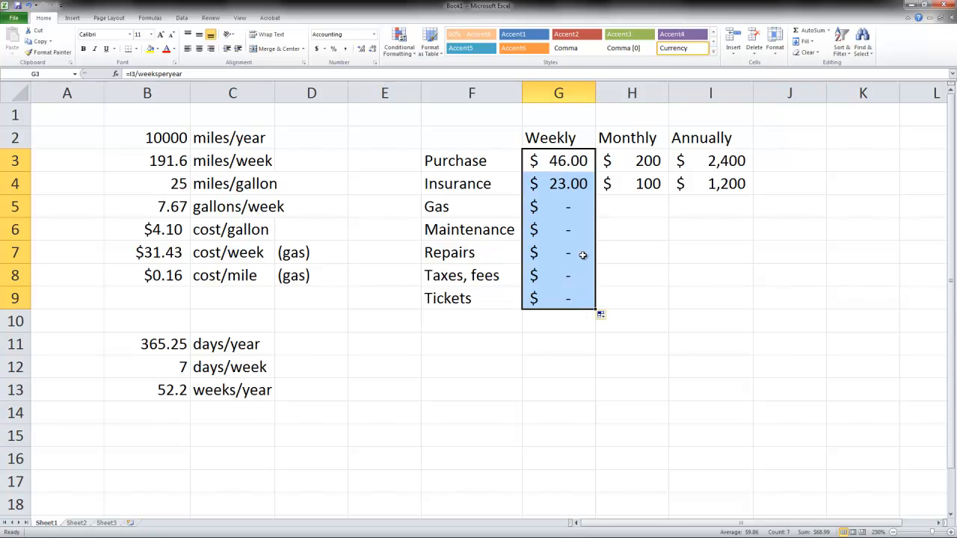
{"action": "left_click", "coordinate": [558, 209]}
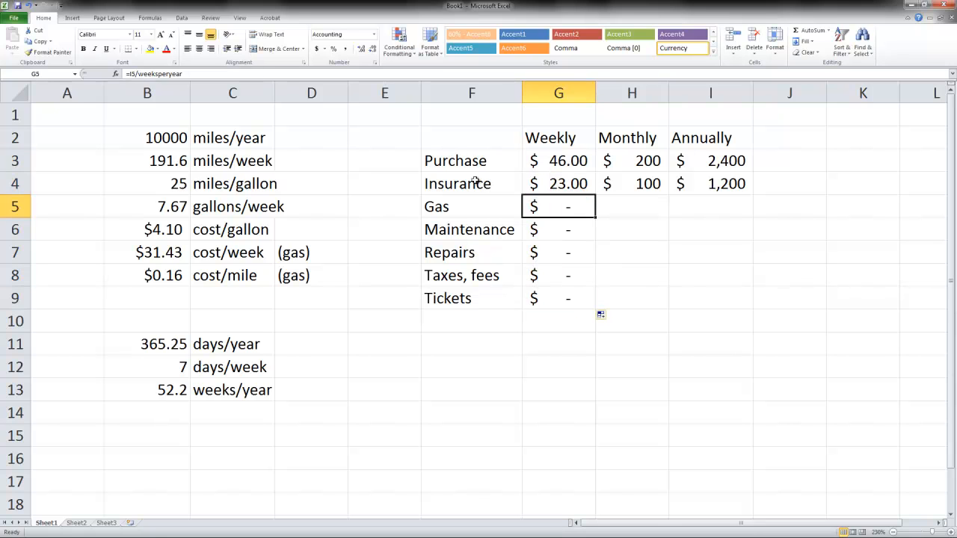
{"action": "left_click", "coordinate": [208, 75]}
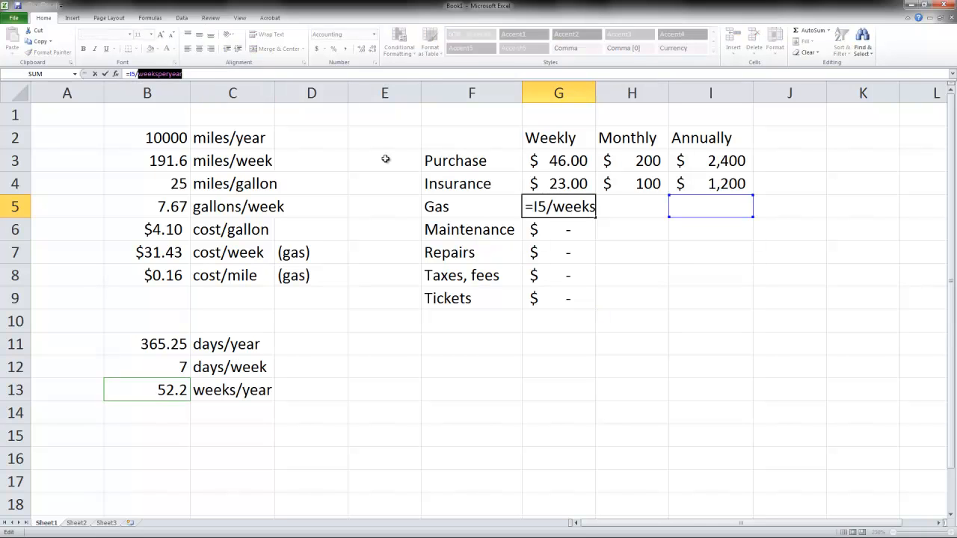
{"action": "key", "text": "Return"}
{"action": "double_click", "coordinate": [557, 225]}
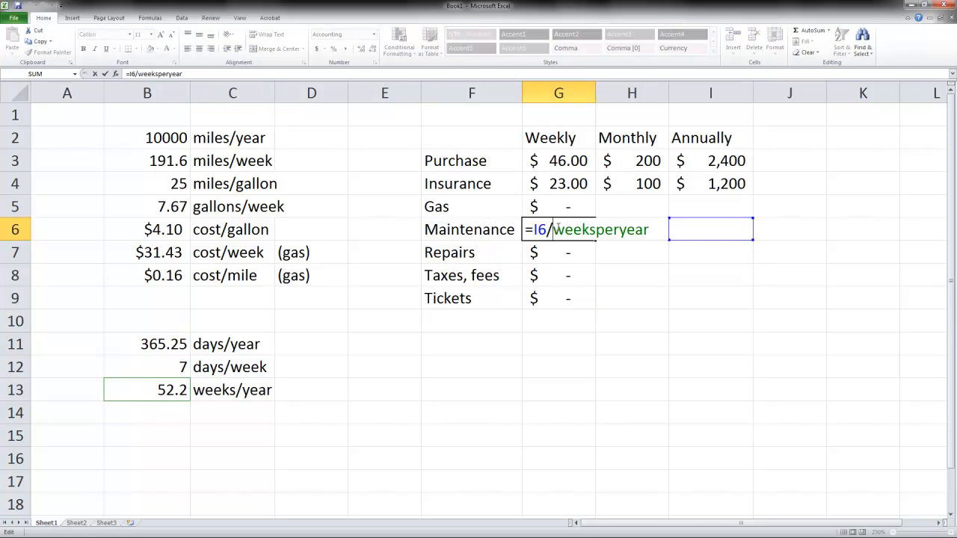
{"action": "key", "text": "Return"}
{"action": "double_click", "coordinate": [563, 246]}
{"action": "key", "text": "Return"}
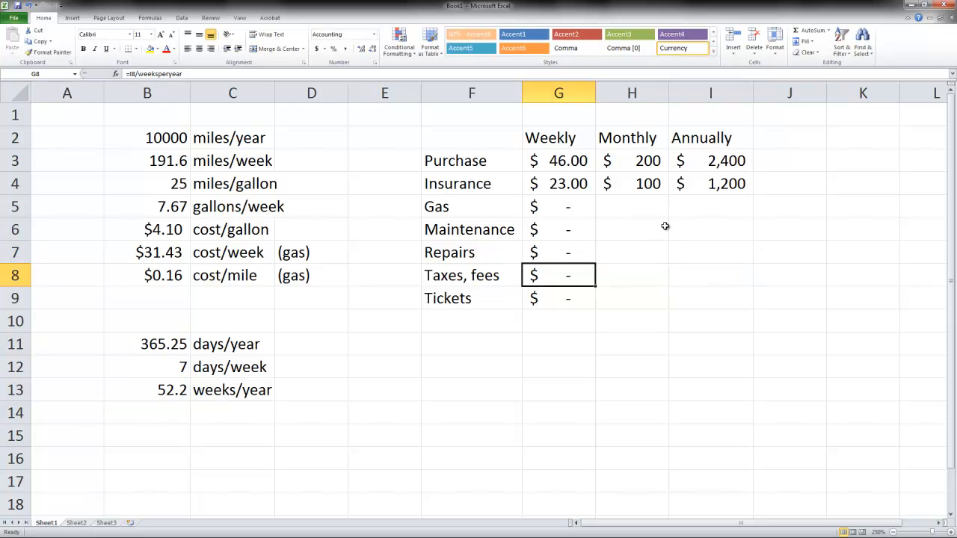
- Set the weekly Gas cost in G5 to reference the gas cost/week in B7
{"action": "left_click", "coordinate": [574, 210]}
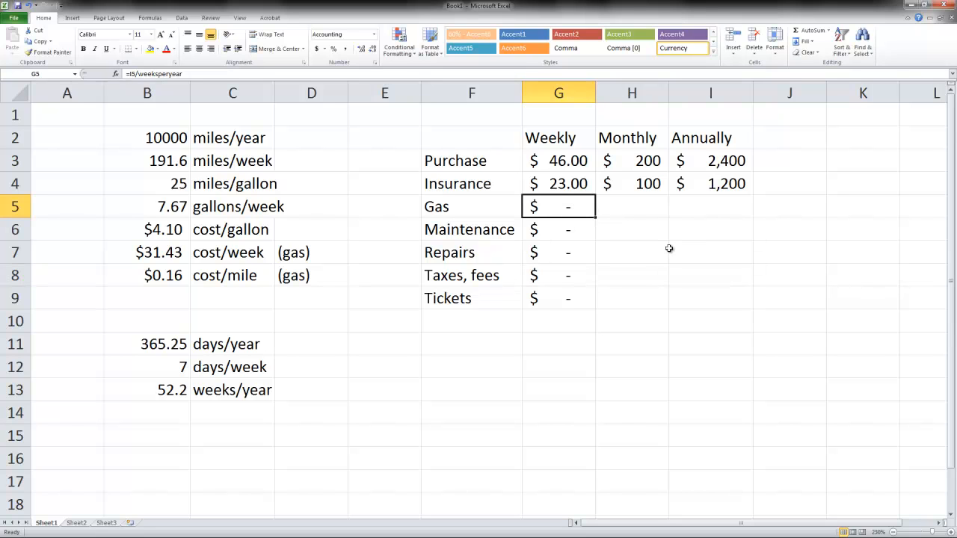
{"action": "type", "text": "="}
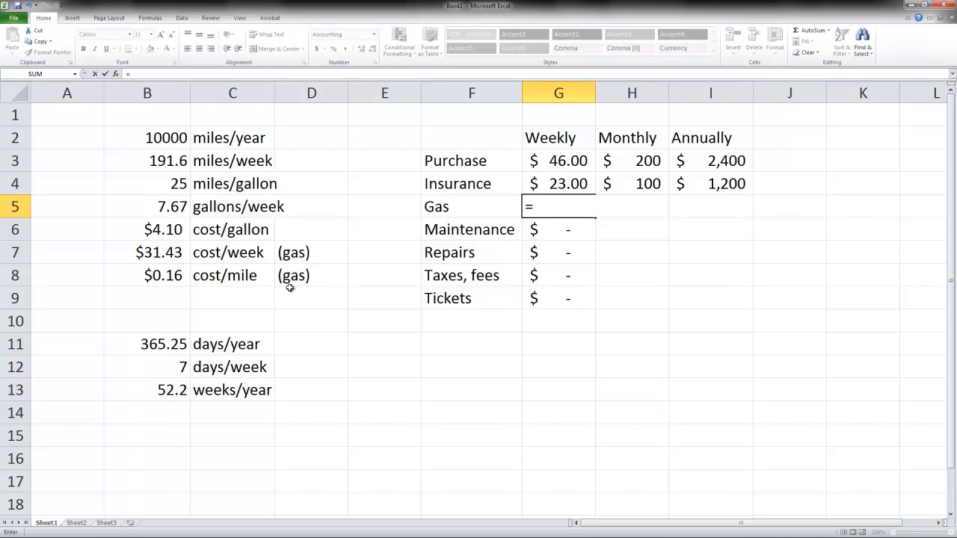
{"action": "left_click", "coordinate": [171, 255]}
{"action": "key", "text": "Return"}
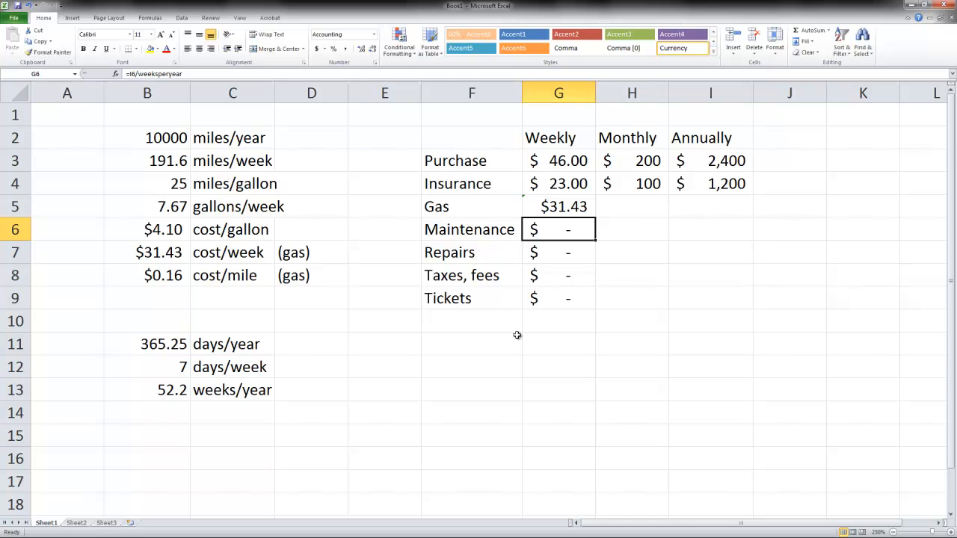
- Enter the labels Maintenance, Oil changes, Tires, Brakes and Etc in F13 to F17
{"action": "left_click", "coordinate": [467, 389]}
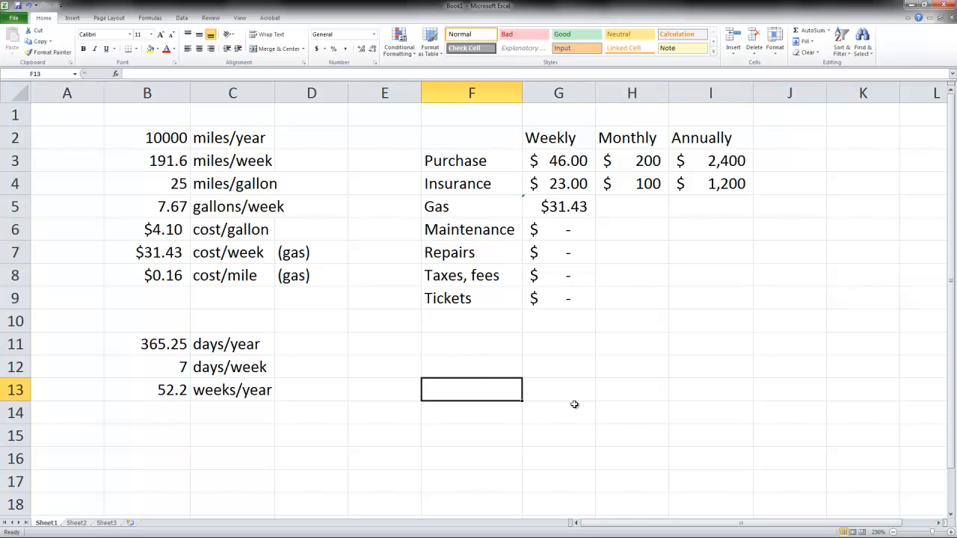
{"action": "type", "text": "Maintenance"}
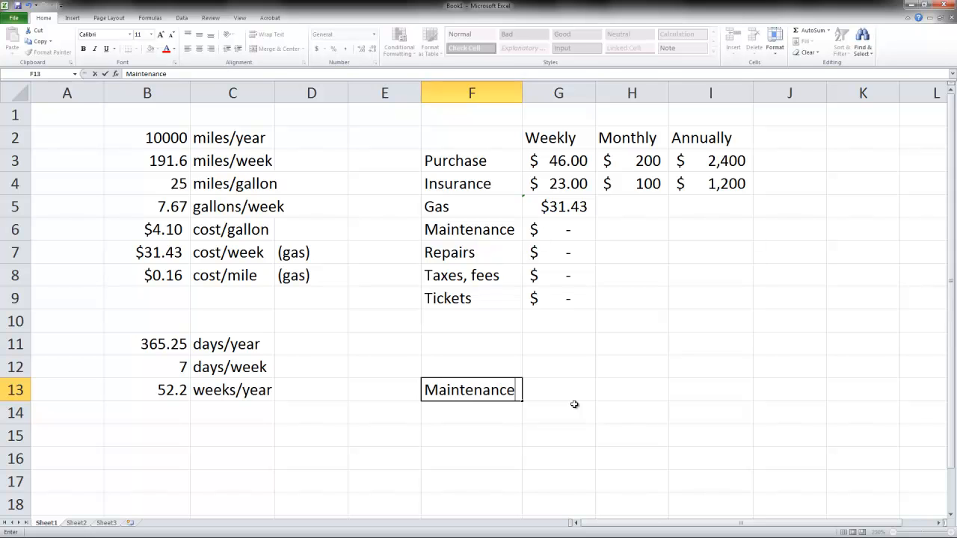
{"action": "key", "text": "Return"}
{"action": "type", "text": "O"}
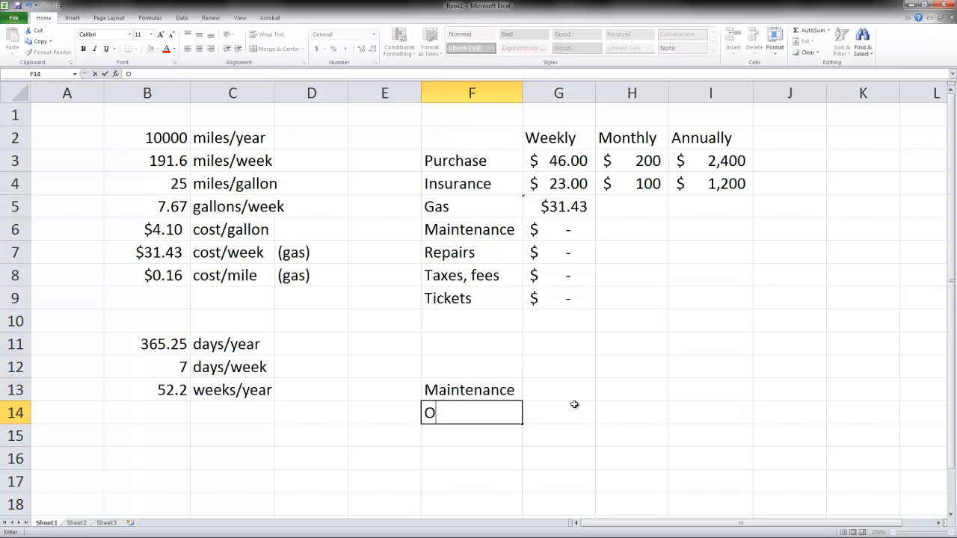
{"action": "type", "text": "il changes"}
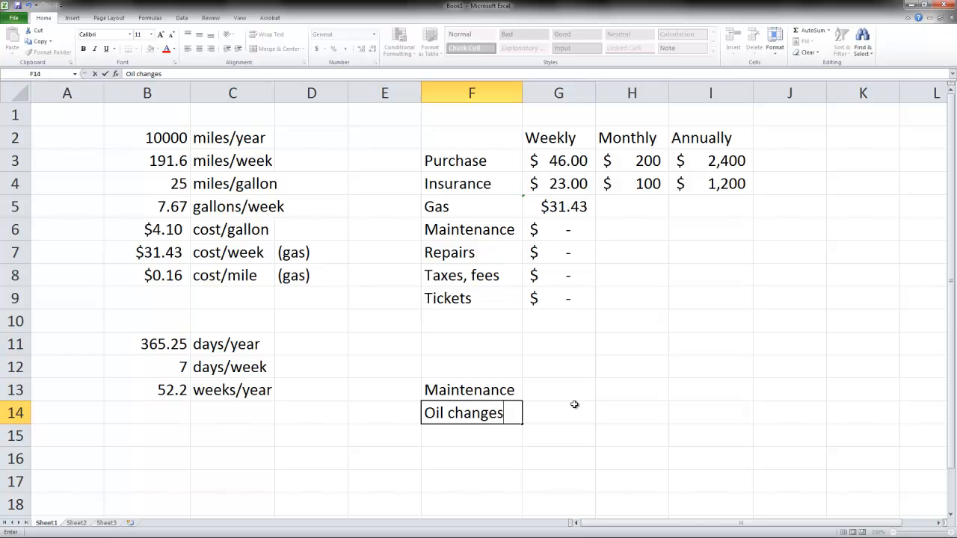
{"action": "key", "text": "Return"}
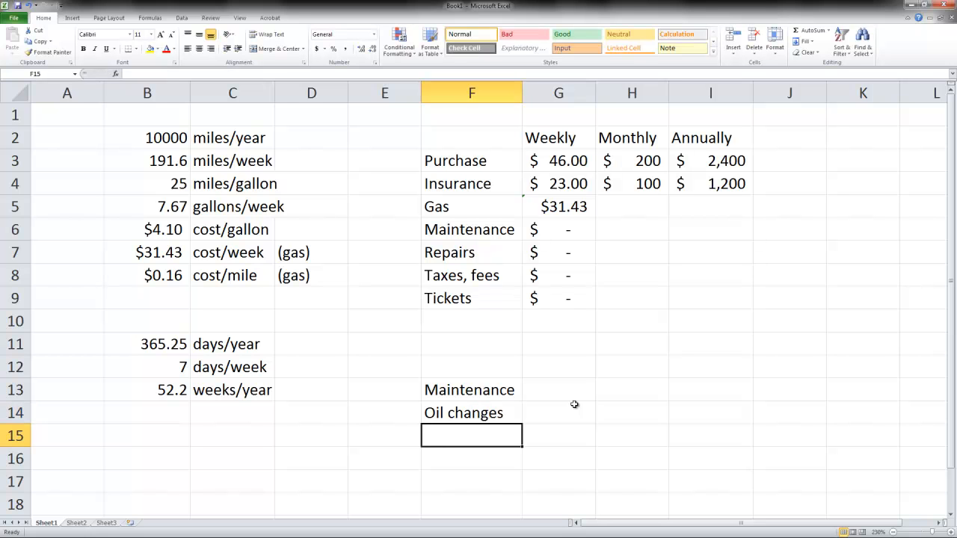
{"action": "type", "text": "Tires"}
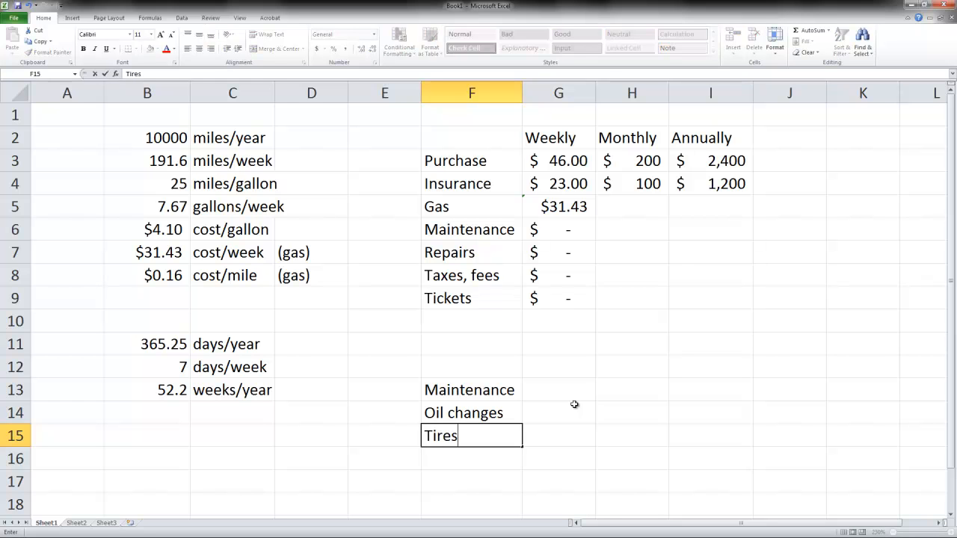
{"action": "key", "text": "Return"}
{"action": "type", "text": "Brakes"}
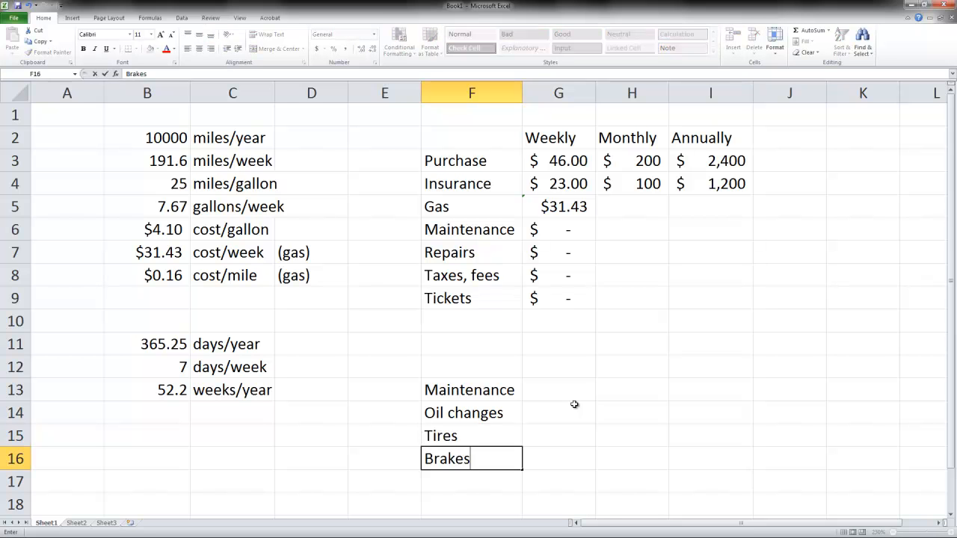
{"action": "key", "text": "Return"}
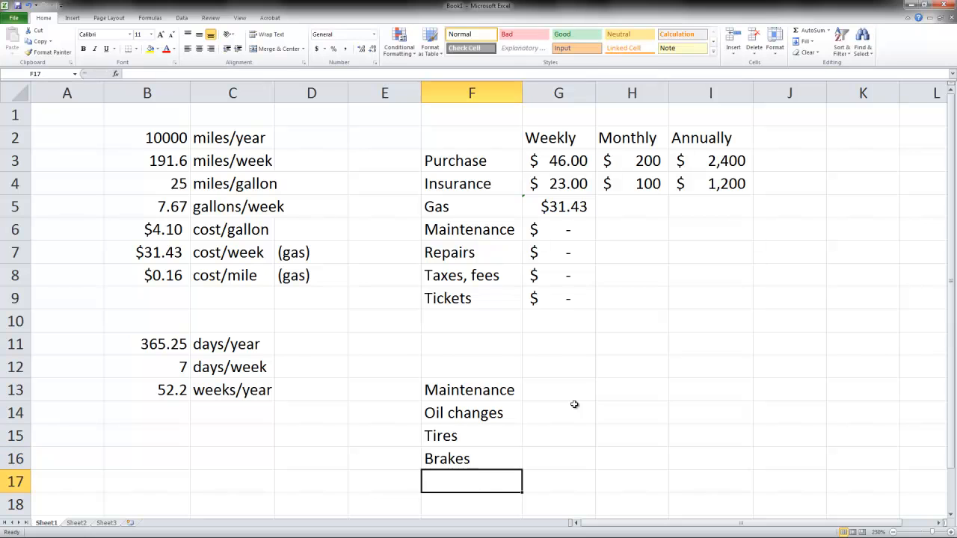
{"action": "type", "text": "Etc"}
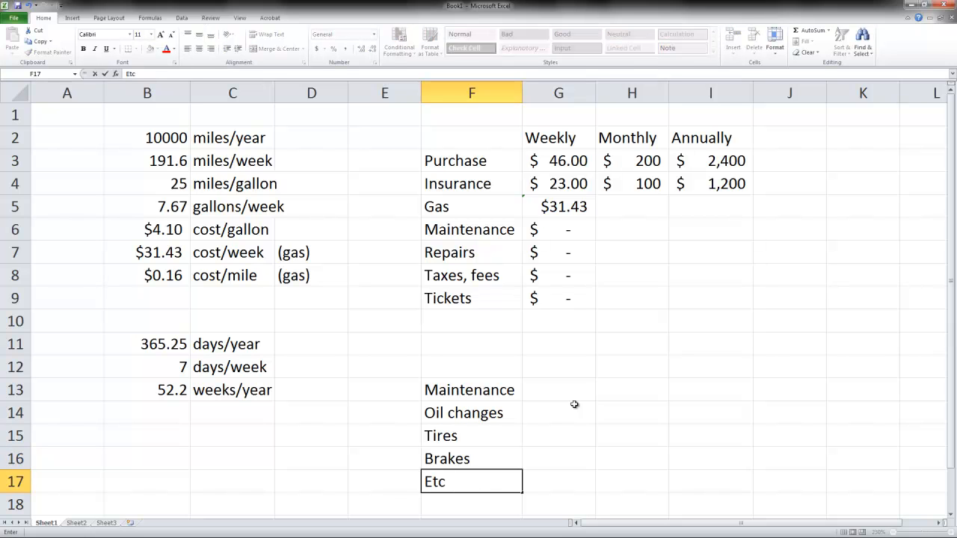
{"action": "key", "text": "Tab"}
- Calculate the annual oil change cost in G14 with the formula =30*B2/3000
{"action": "key", "text": "Up"}
{"action": "key", "text": "Up"}
{"action": "key", "text": "Up"}
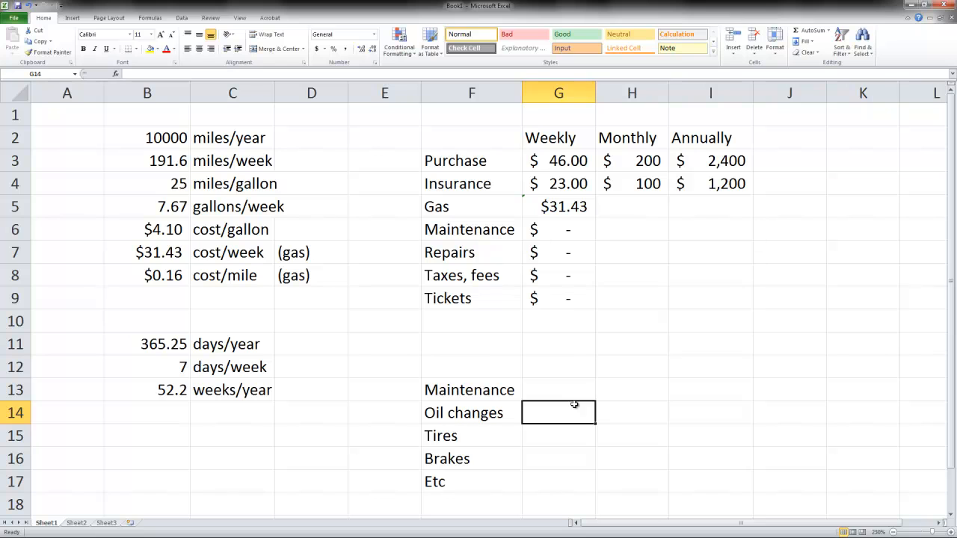
{"action": "type", "text": "="}
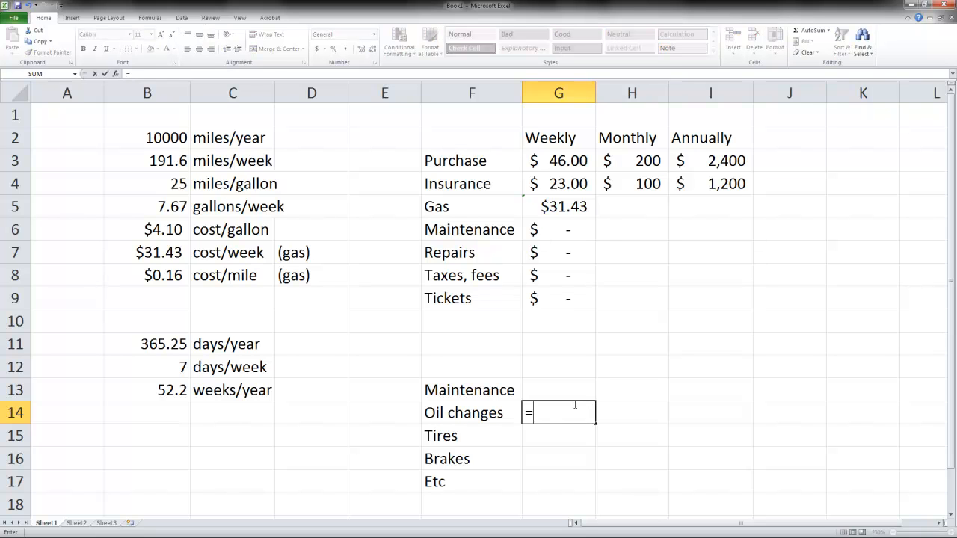
{"action": "type", "text": "30*"}
{"action": "left_click", "coordinate": [171, 137]}
{"action": "type", "text": "/3000"}
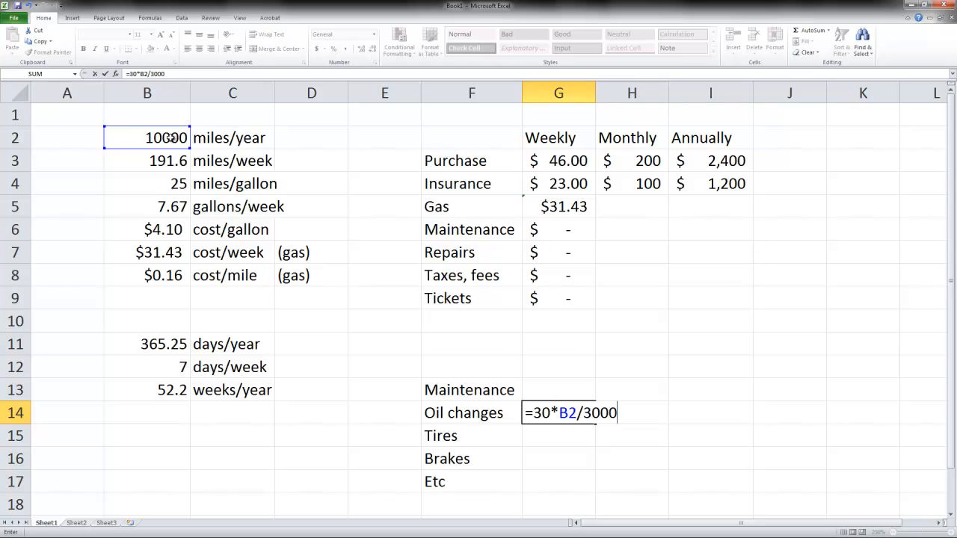
{"action": "key", "text": "Return"}
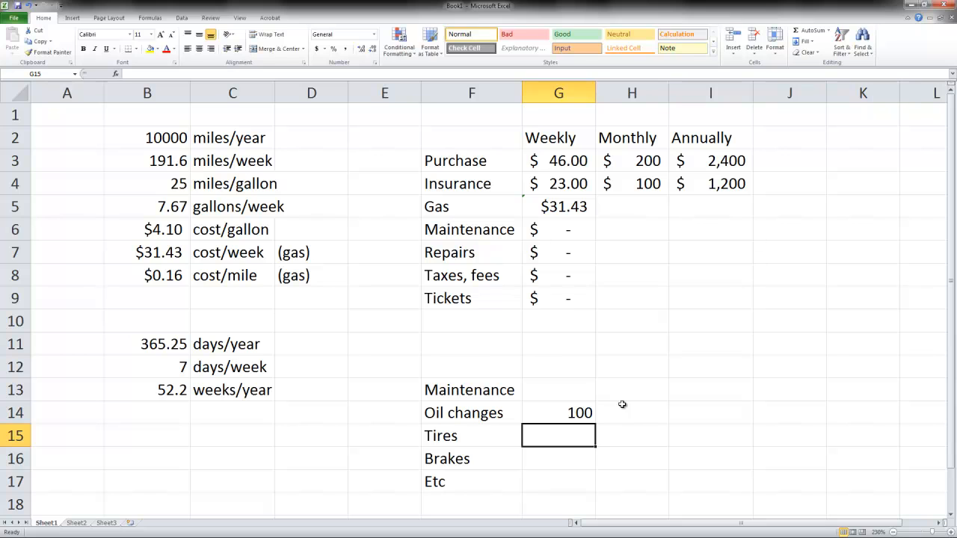
- Enter the annual costs =400/2 for Tires in G15, =200/2 for Brakes in G16 and 100 for Etc in G17
{"action": "type", "text": "=400/2"}
{"action": "key", "text": "Return"}
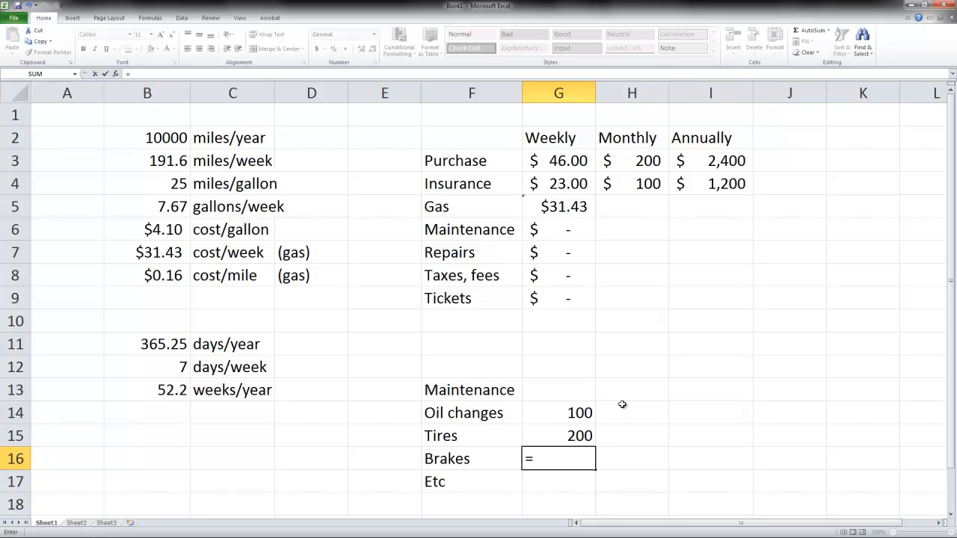
{"action": "type", "text": "200/2"}
{"action": "key", "text": "Return"}
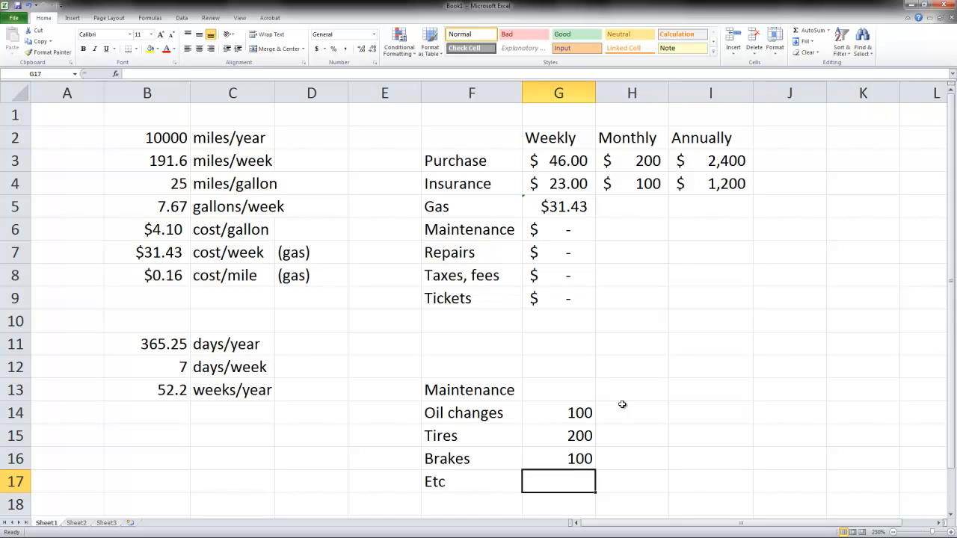
{"action": "type", "text": "100"}
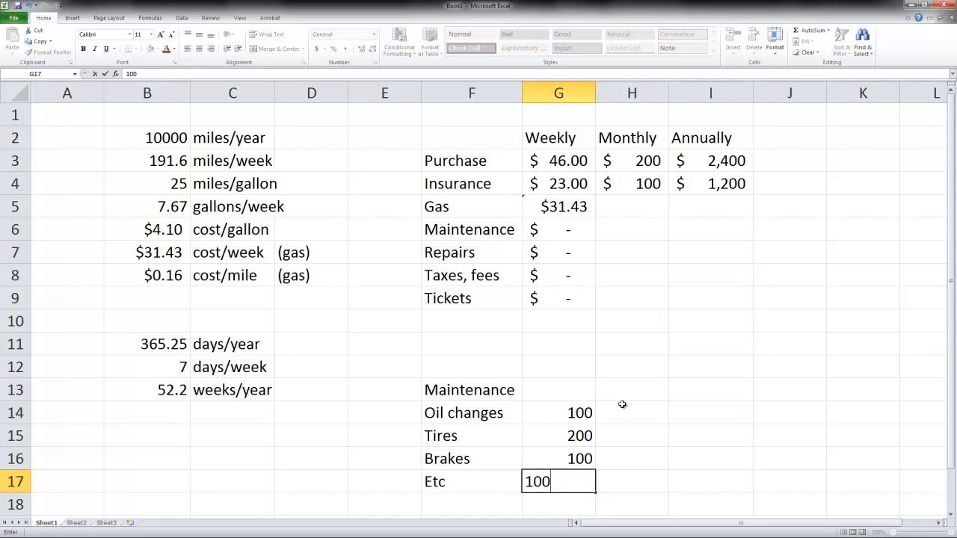
{"action": "key", "text": "Return"}
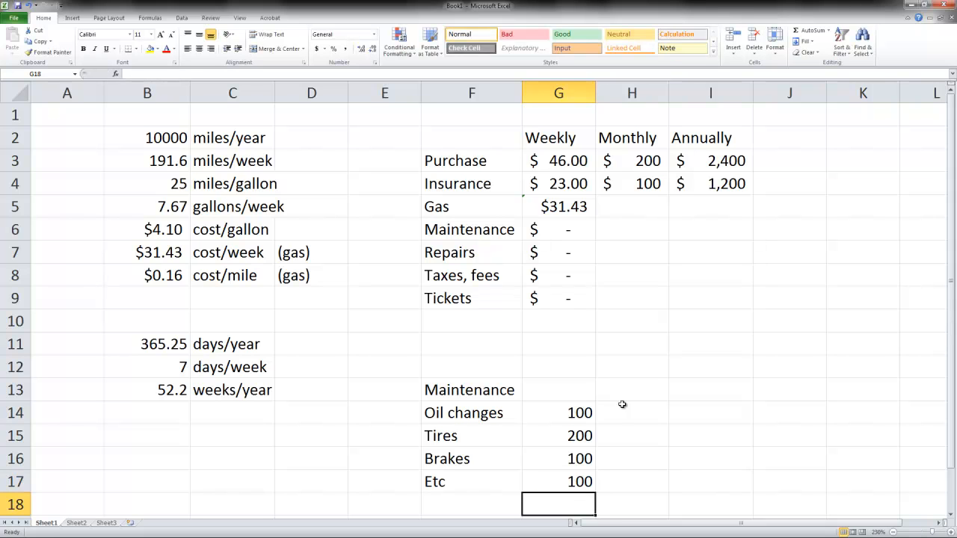
- Set the annual Maintenance cost in I6 to the sum of the itemised costs, =sum(G14:G17)
{"action": "left_click", "coordinate": [721, 229]}
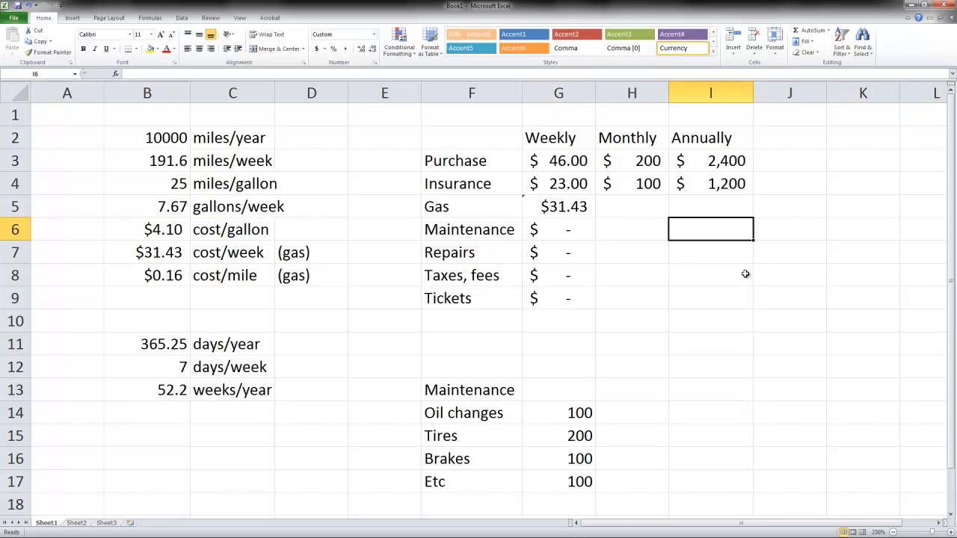
{"action": "type", "text": "=su8m"}
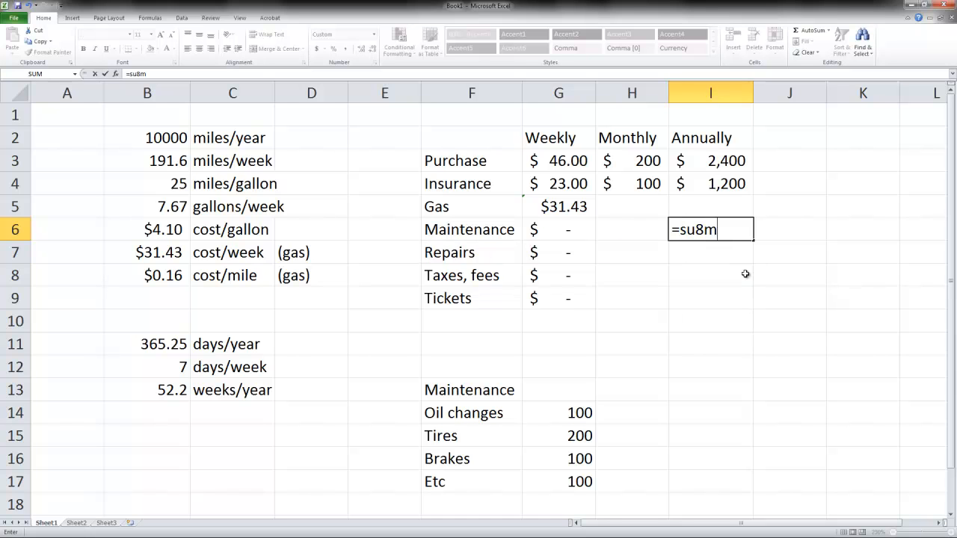
{"action": "key", "text": "BackSpace"}
{"action": "key", "text": "BackSpace"}
{"action": "type", "text": "m"}
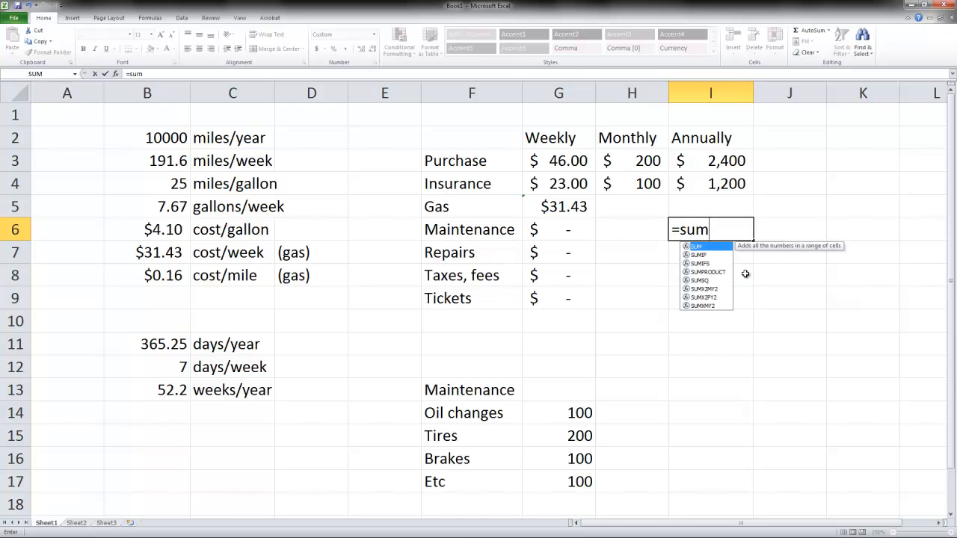
{"action": "type", "text": "("}
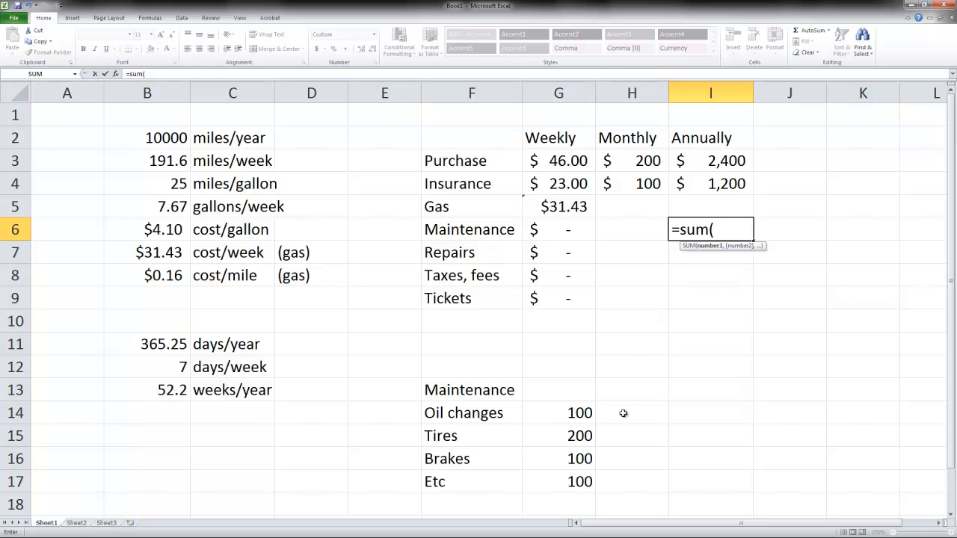
{"action": "left_click_drag", "start_coordinate": [570, 414], "coordinate": [568, 481]}
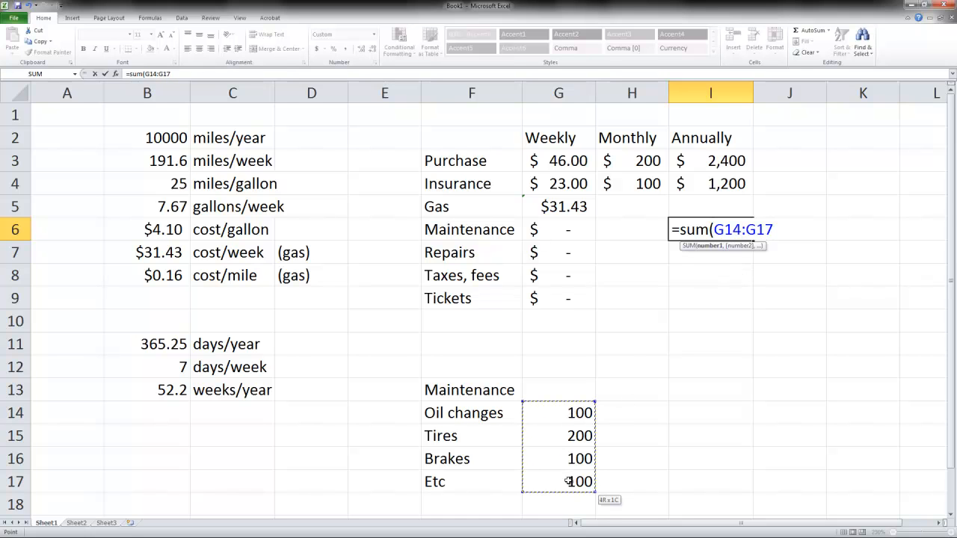
{"action": "type", "text": ")"}
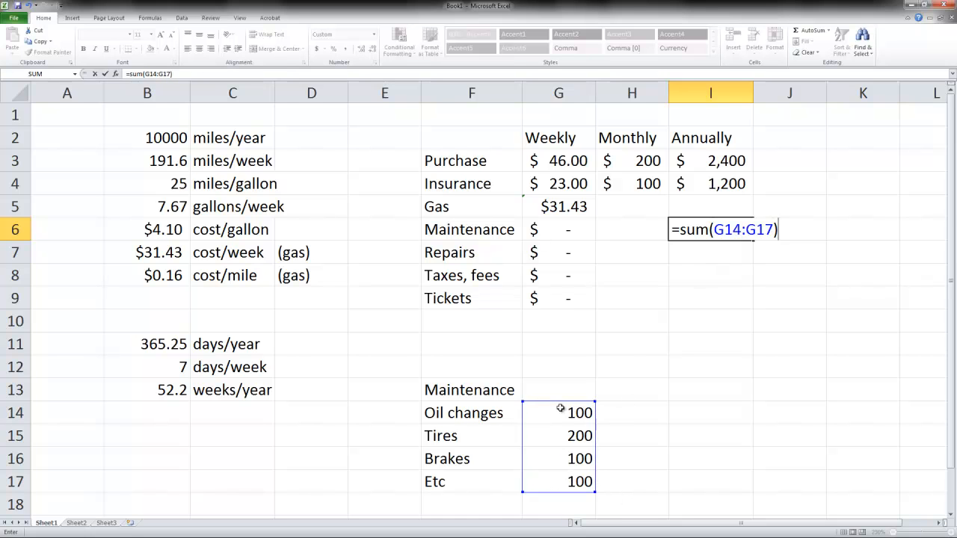
{"action": "key", "text": "Return"}
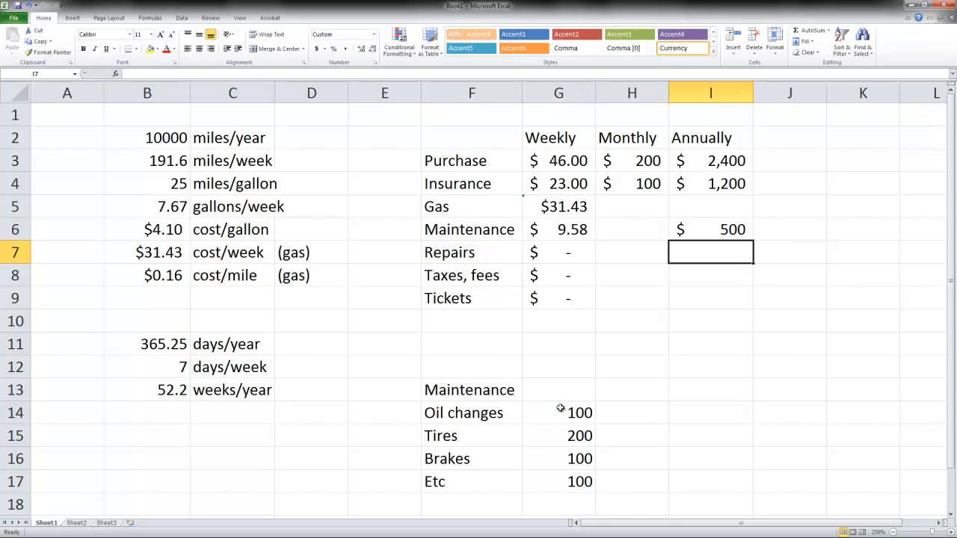
- Fill the monthly Insurance formula in H4 down to H6, and set the annual Gas cost in I5 to =G5*weeksperyear
{"action": "left_click", "coordinate": [645, 184]}
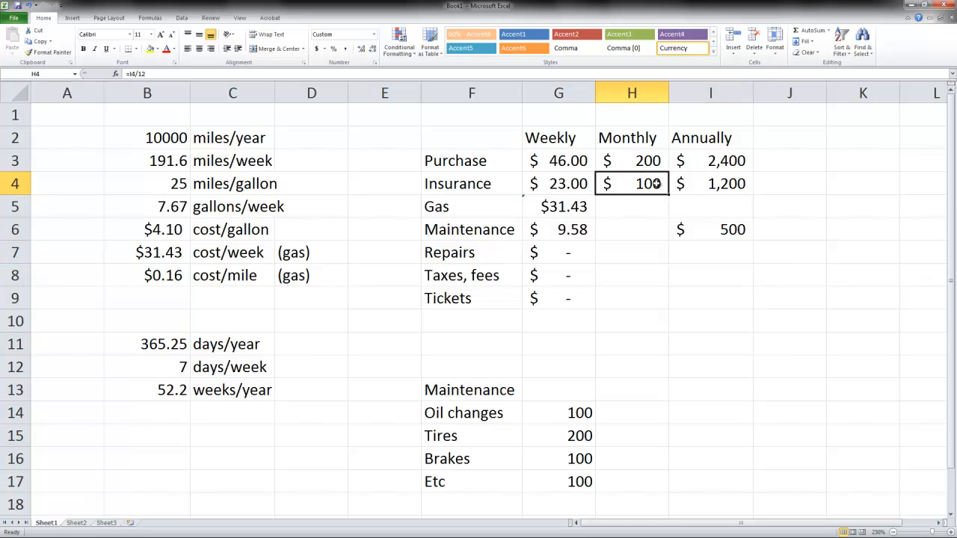
{"action": "left_click_drag", "start_coordinate": [666, 206], "coordinate": [666, 230]}
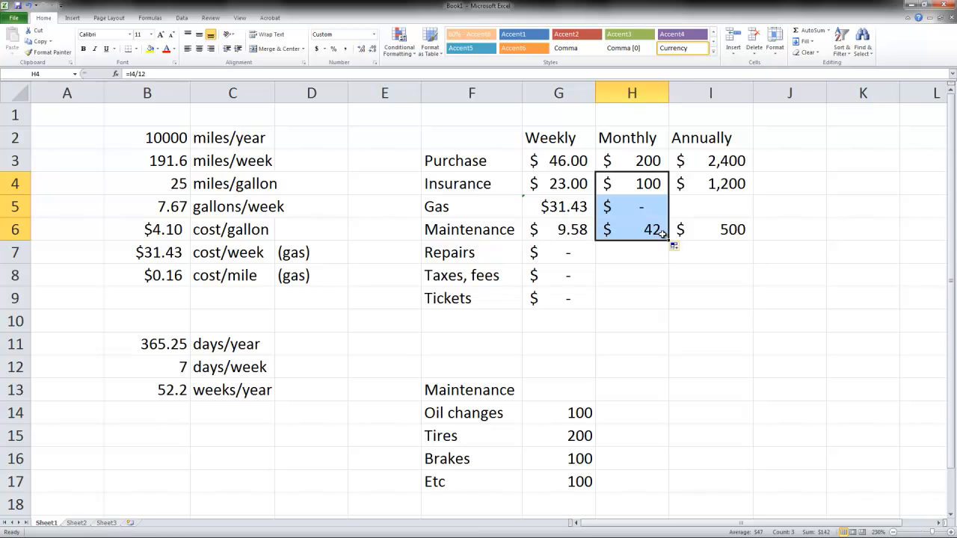
{"action": "left_click", "coordinate": [710, 207]}
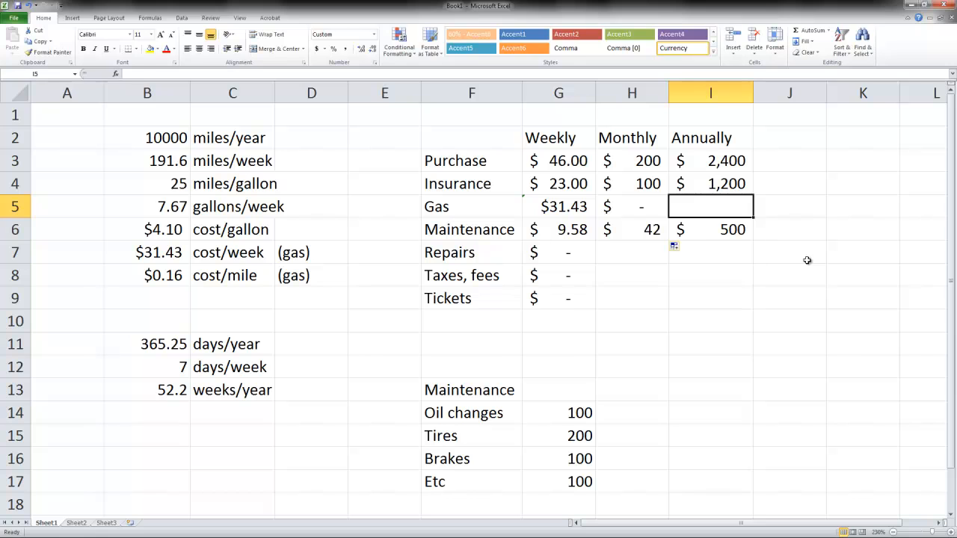
{"action": "type", "text": "="}
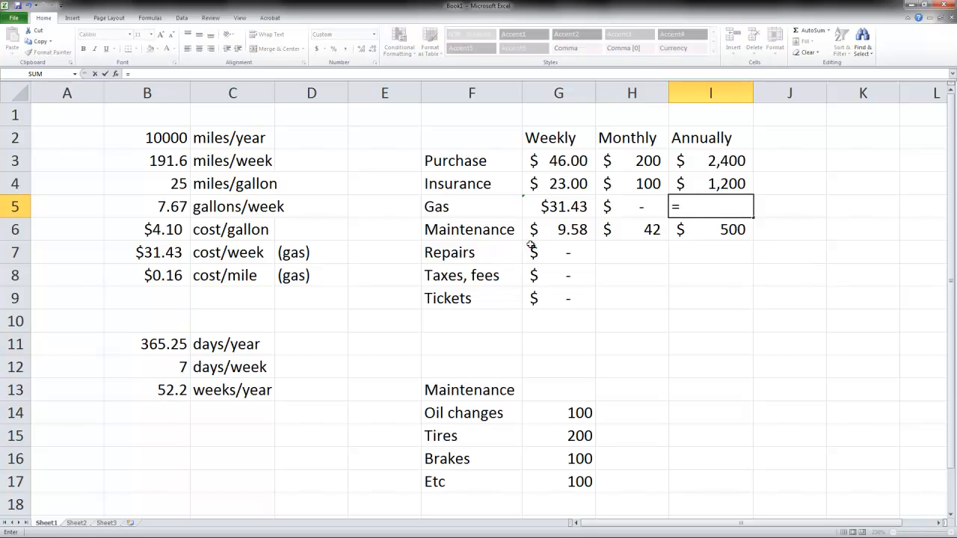
{"action": "left_click", "coordinate": [567, 208]}
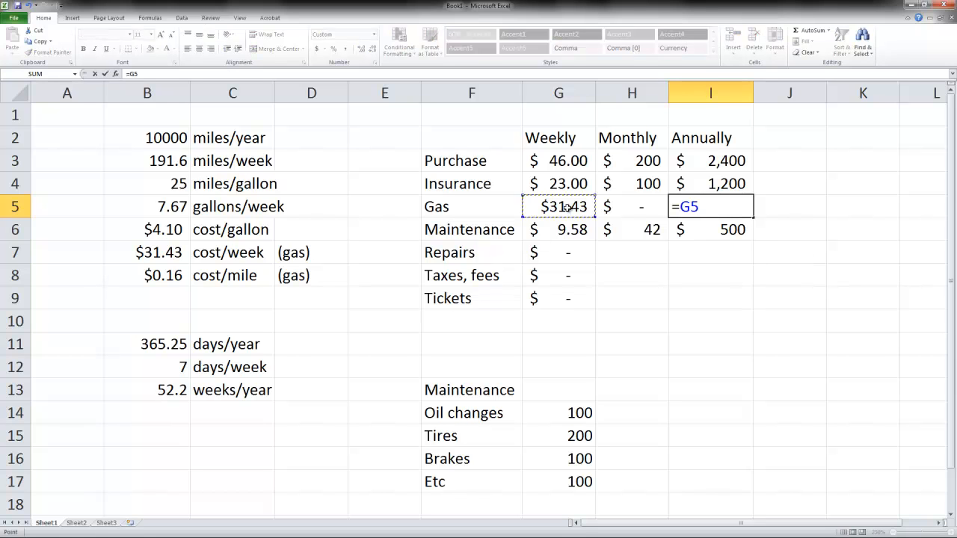
{"action": "type", "text": "*we"}
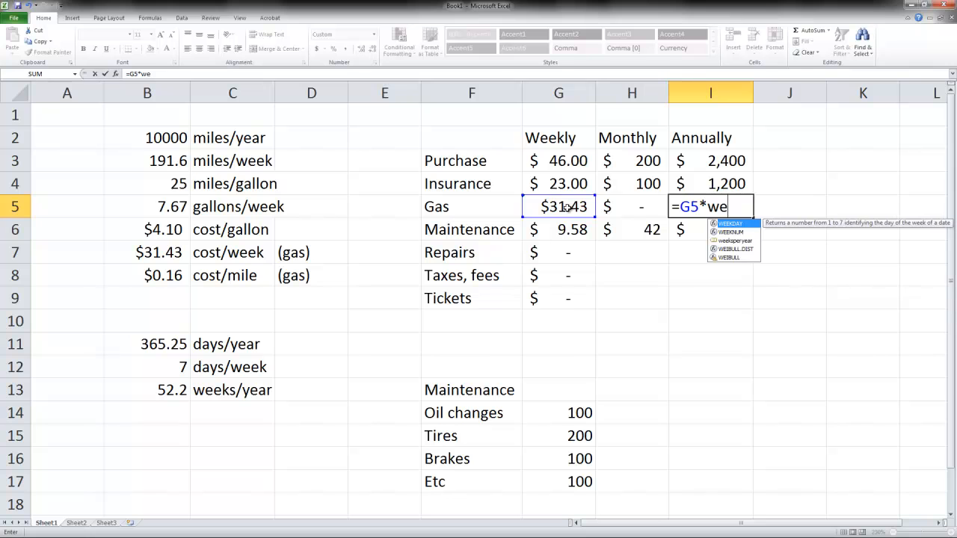
{"action": "double_click", "coordinate": [742, 243]}
{"action": "key", "text": "Return"}
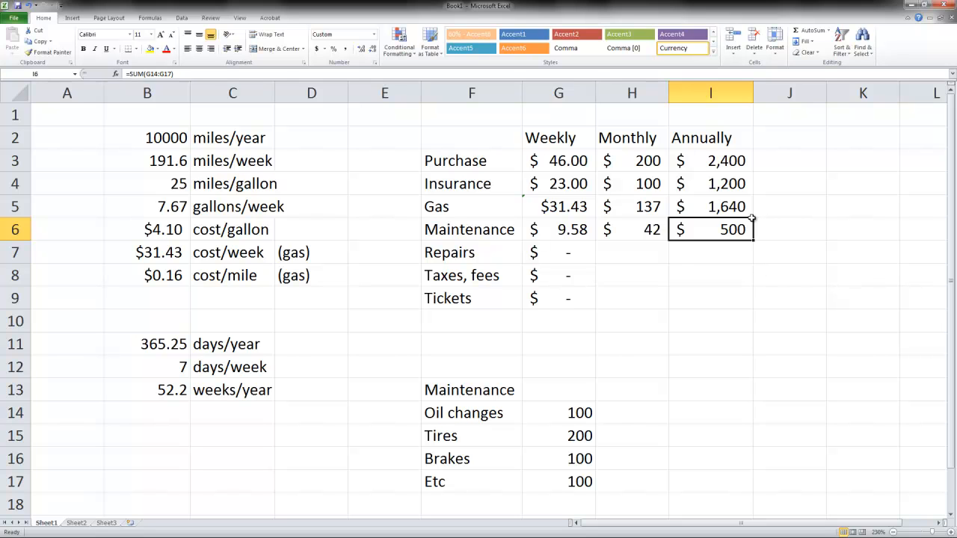
- Enter the annual costs 250 for Repairs, 60 for Taxes, fees and 20 for Tickets in I7 to I9
{"action": "left_click", "coordinate": [723, 260]}
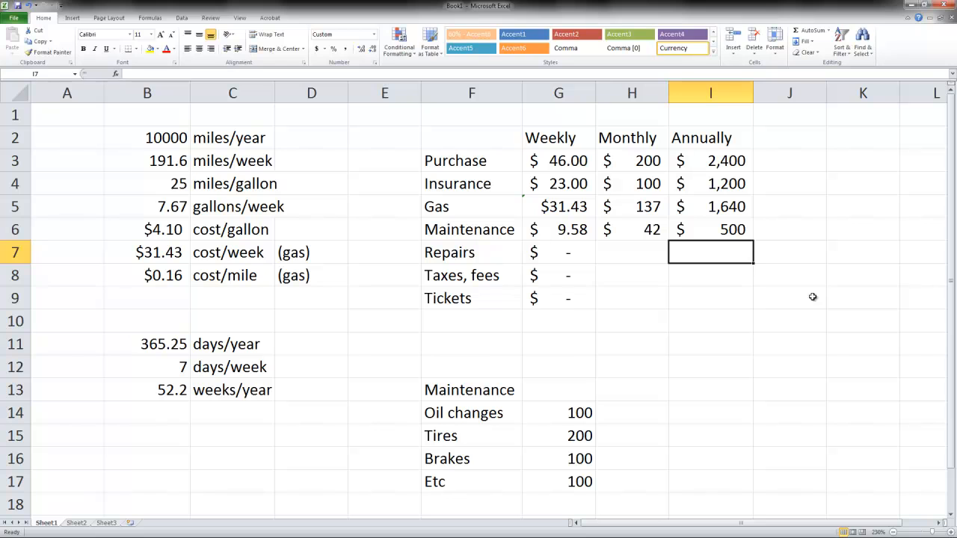
{"action": "type", "text": "250"}
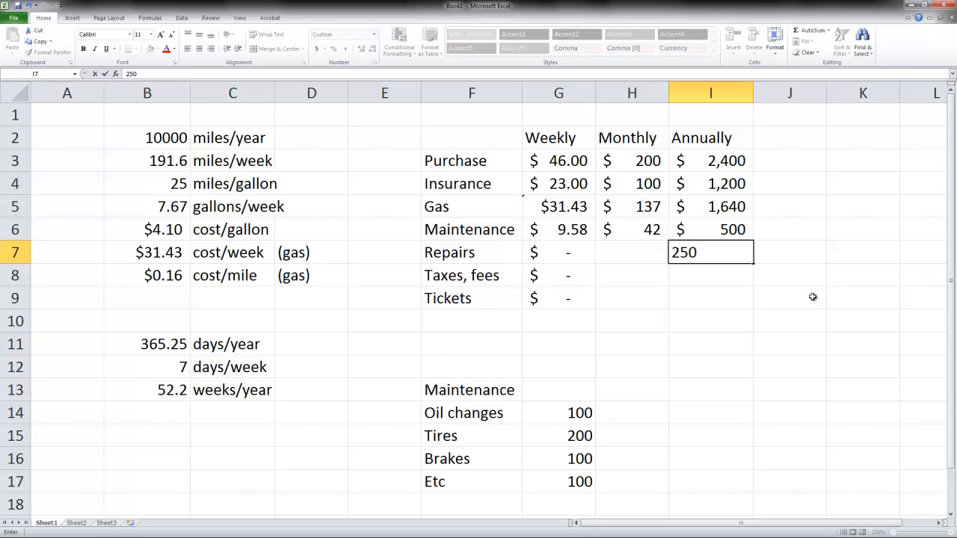
{"action": "key", "text": "Return"}
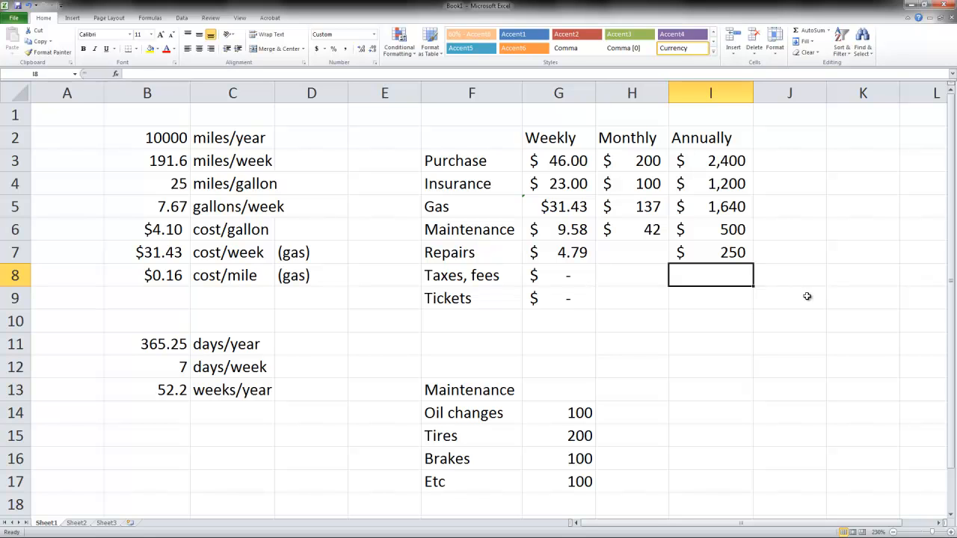
{"action": "type", "text": "60"}
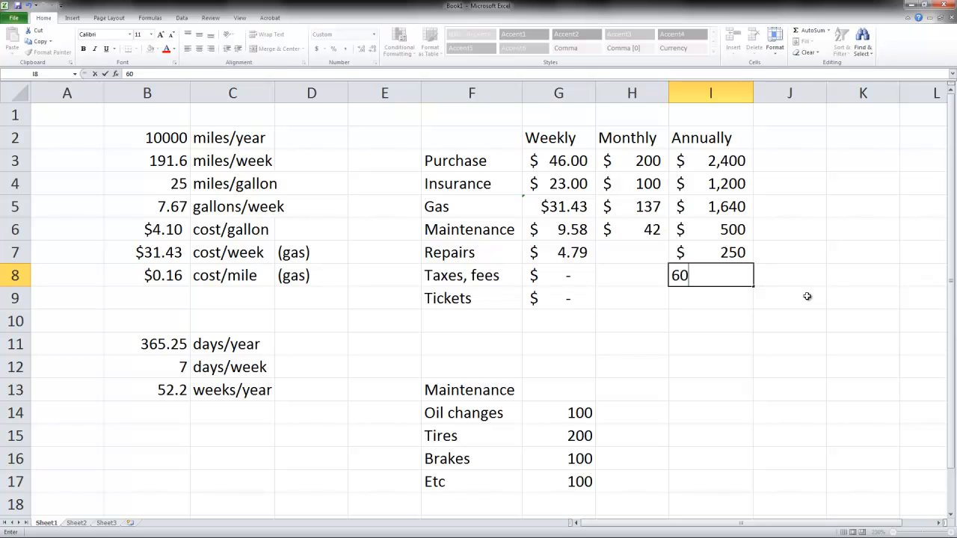
{"action": "key", "text": "Return"}
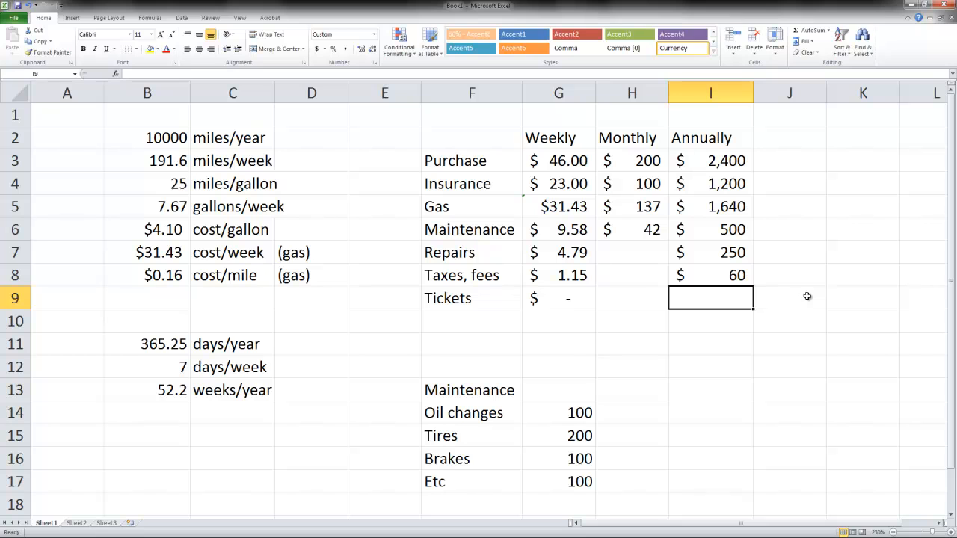
{"action": "type", "text": "20"}
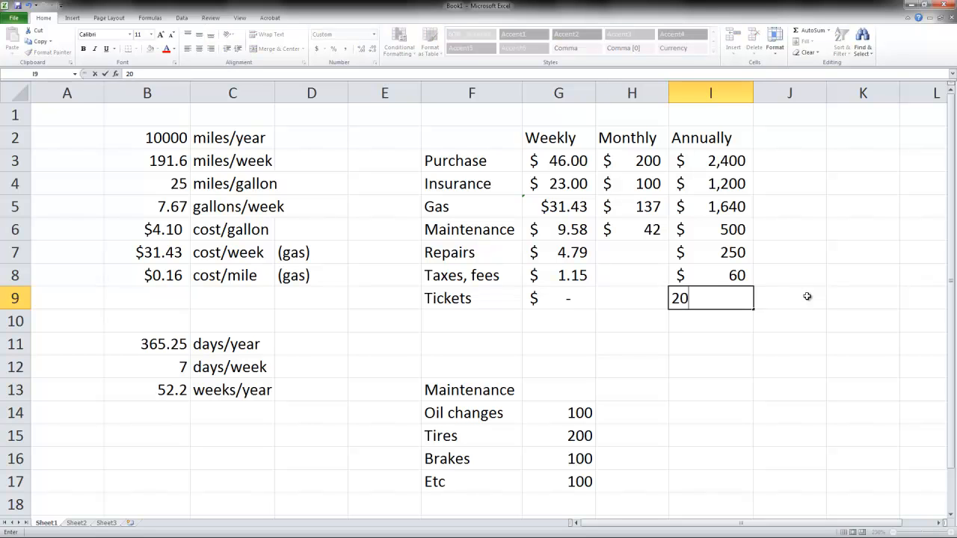
{"action": "key", "text": "Return"}
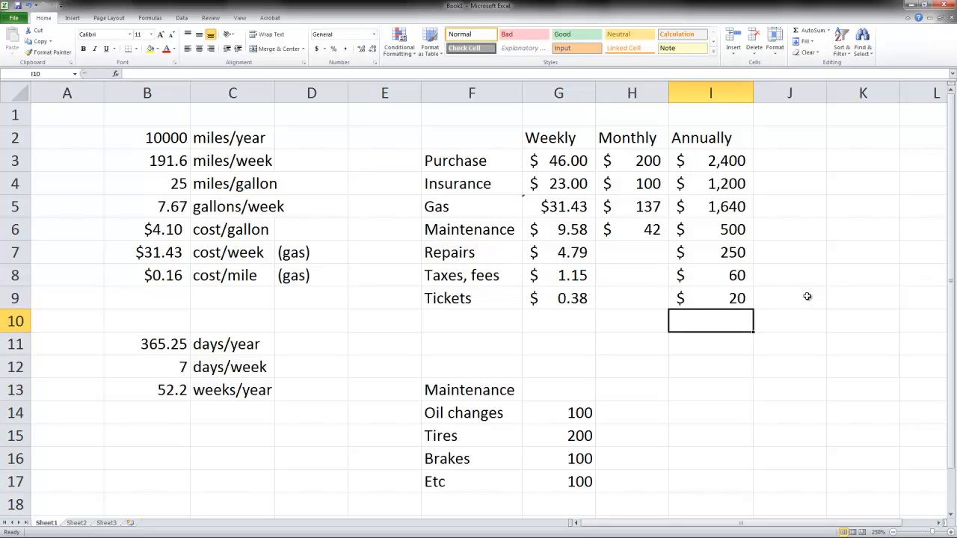
- Fill the monthly Maintenance formula in H6 down through the Tickets row in H9
{"action": "left_click", "coordinate": [637, 230]}
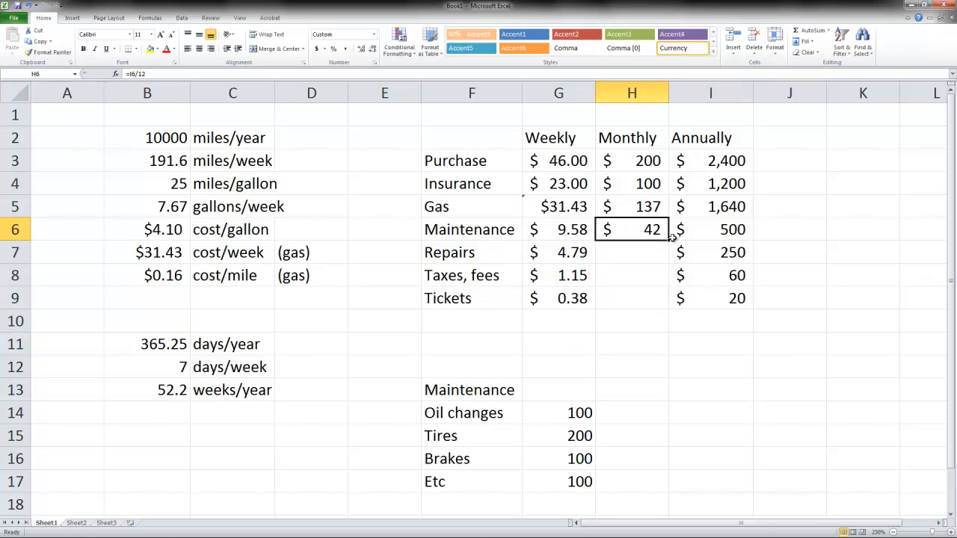
{"action": "left_click_drag", "start_coordinate": [669, 241], "coordinate": [661, 300]}
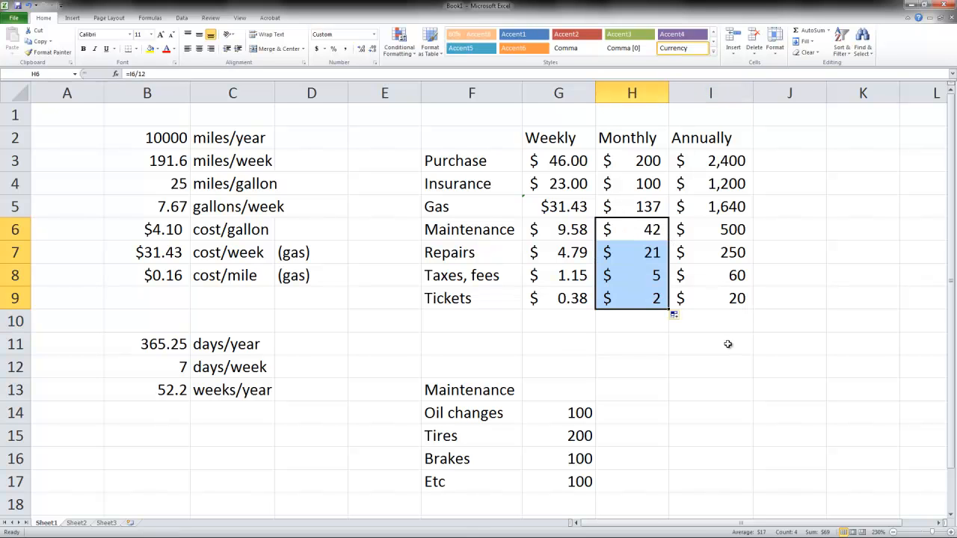
{"action": "left_click", "coordinate": [705, 352]}
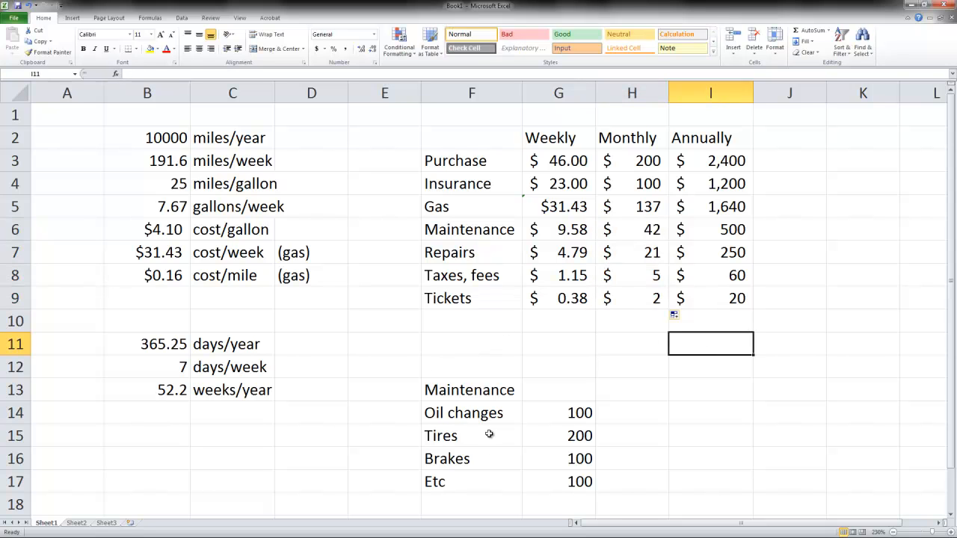
- Move the maintenance cost breakdown in F13:G17 so that it starts at K2
{"action": "left_click", "coordinate": [462, 390]}
{"action": "left_click_drag", "start_coordinate": [461, 392], "coordinate": [564, 486]}
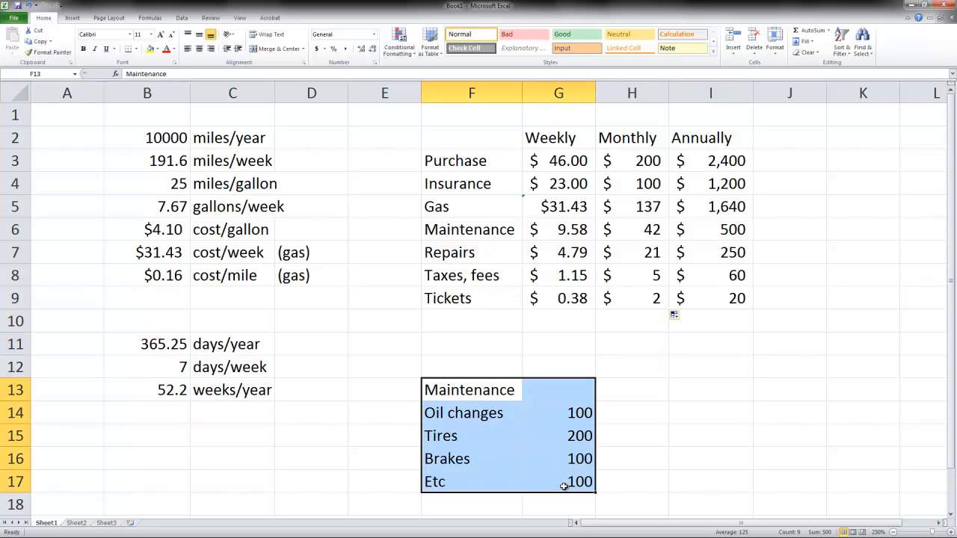
{"action": "key", "text": "ctrl+c"}
{"action": "left_click", "coordinate": [861, 136]}
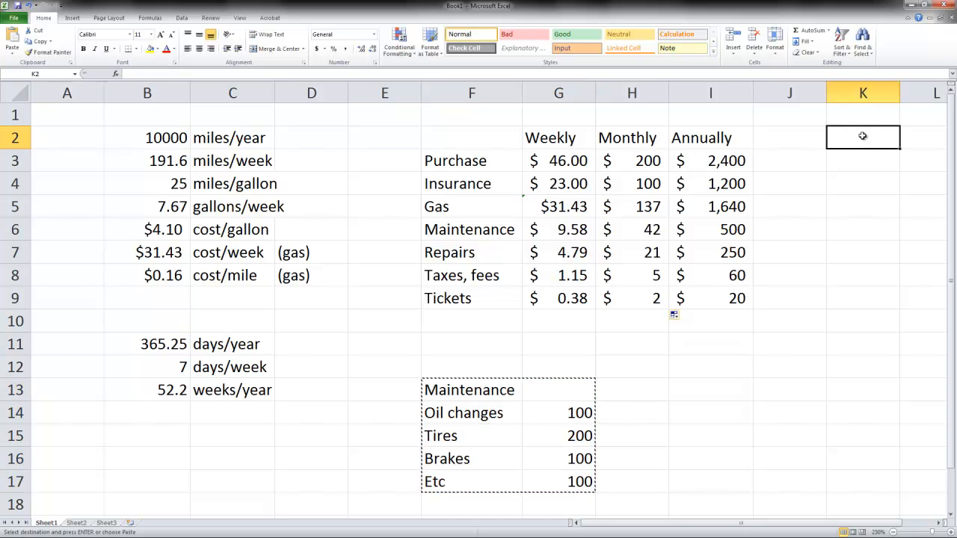
{"action": "key", "text": "Return"}
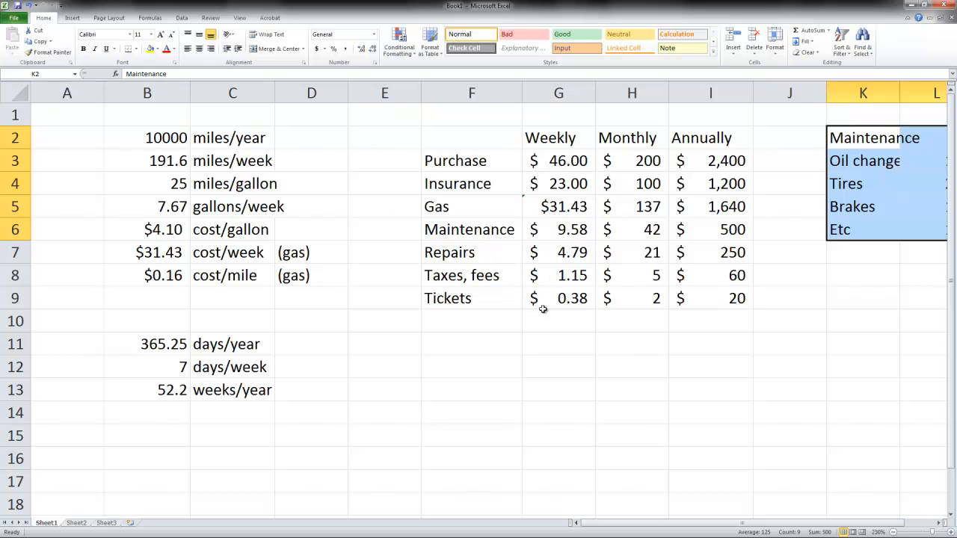
- Label cell F11 Totals and use AutoSum in G11 to add up the weekly costs in G3:G10
{"action": "left_click", "coordinate": [468, 344]}
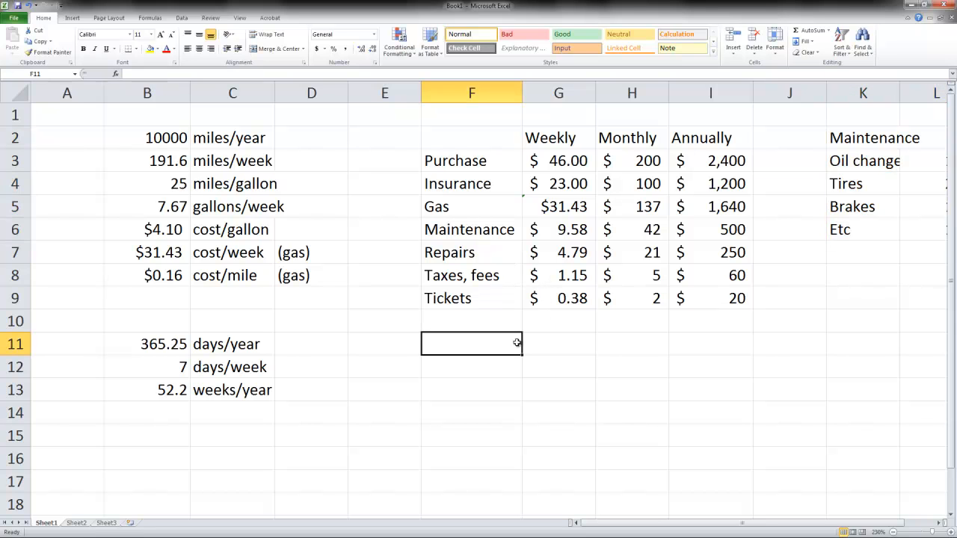
{"action": "type", "text": "Totals"}
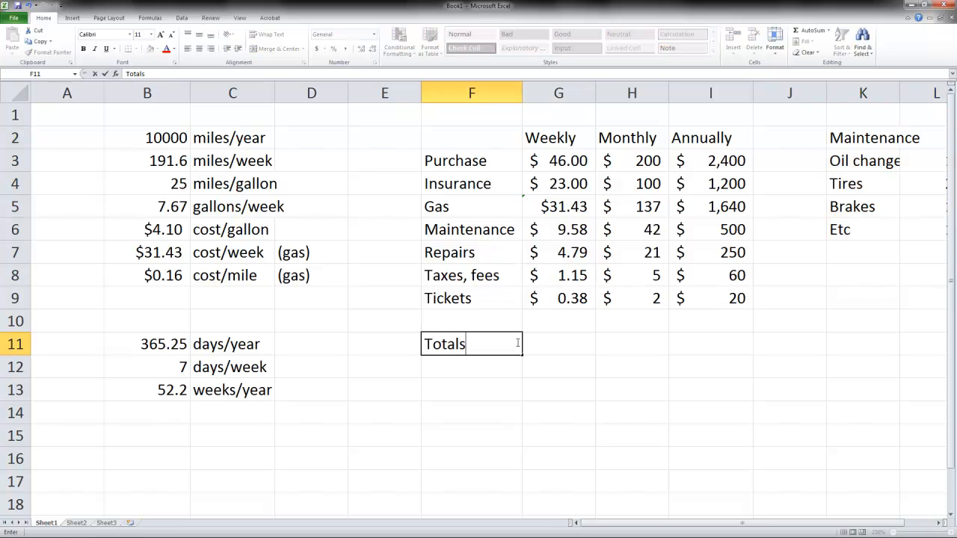
{"action": "key", "text": "Tab"}
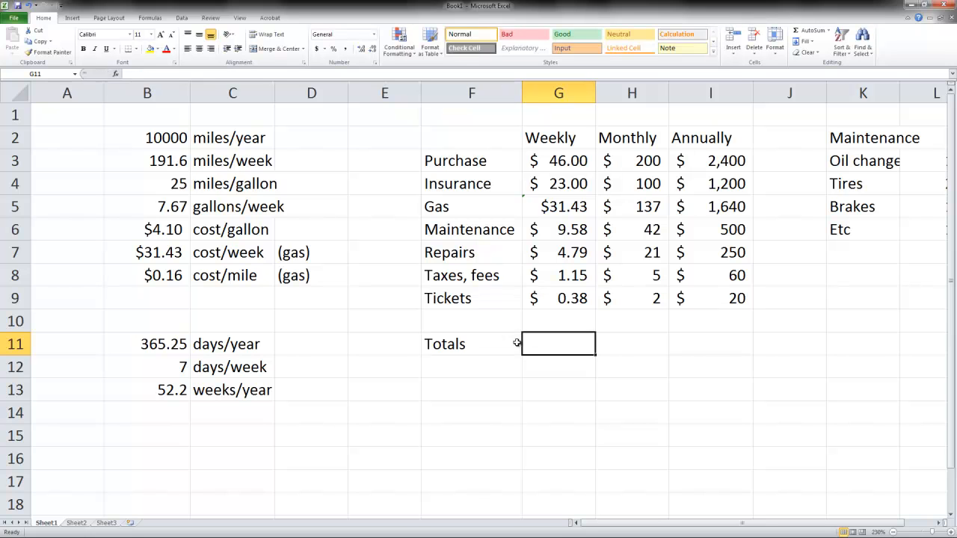
{"action": "left_click", "coordinate": [809, 32]}
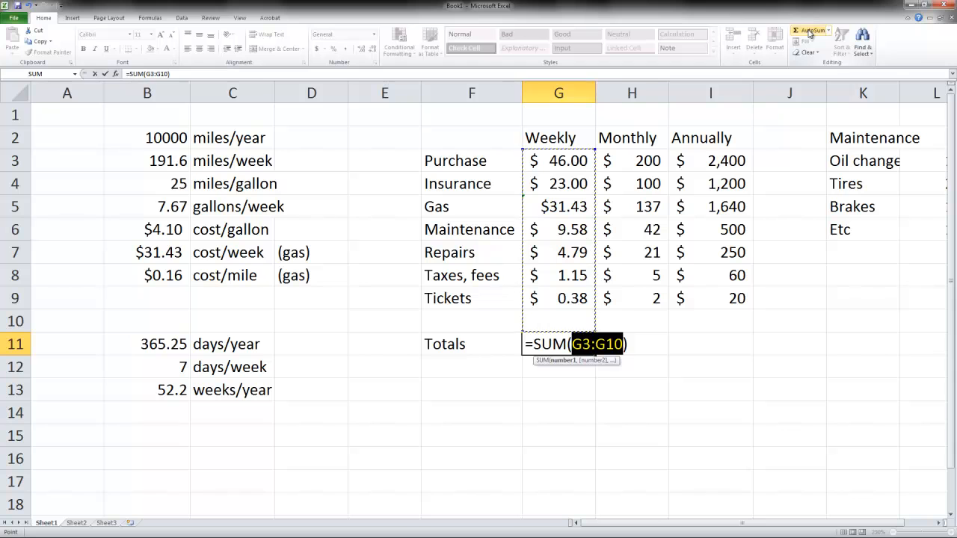
{"action": "key", "text": "Return"}
- Extend the Totals row by summing the Monthly and Annually columns in H11 and I11
{"action": "key", "text": "Up"}
{"action": "key", "text": "Right"}
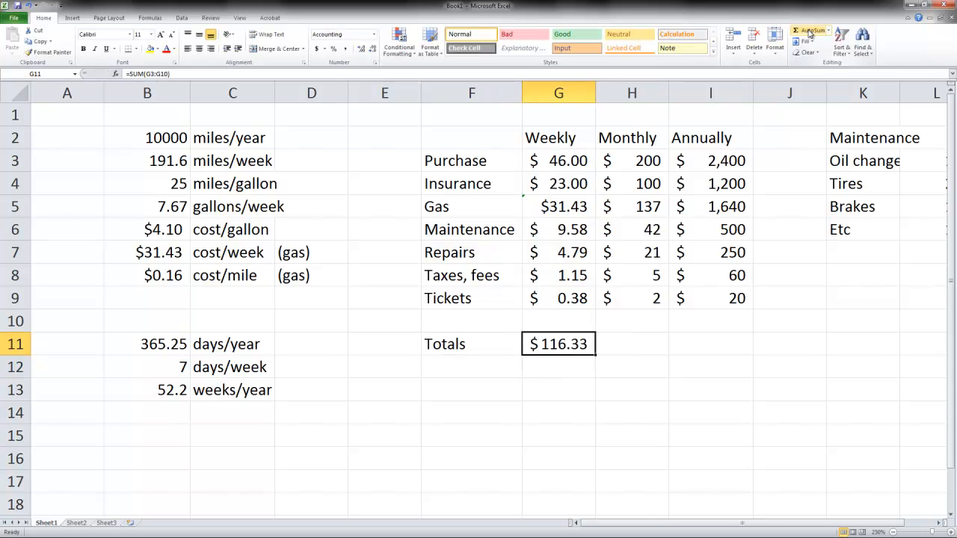
{"action": "key", "text": "shift+Right"}
{"action": "key", "text": "shift+Right"}
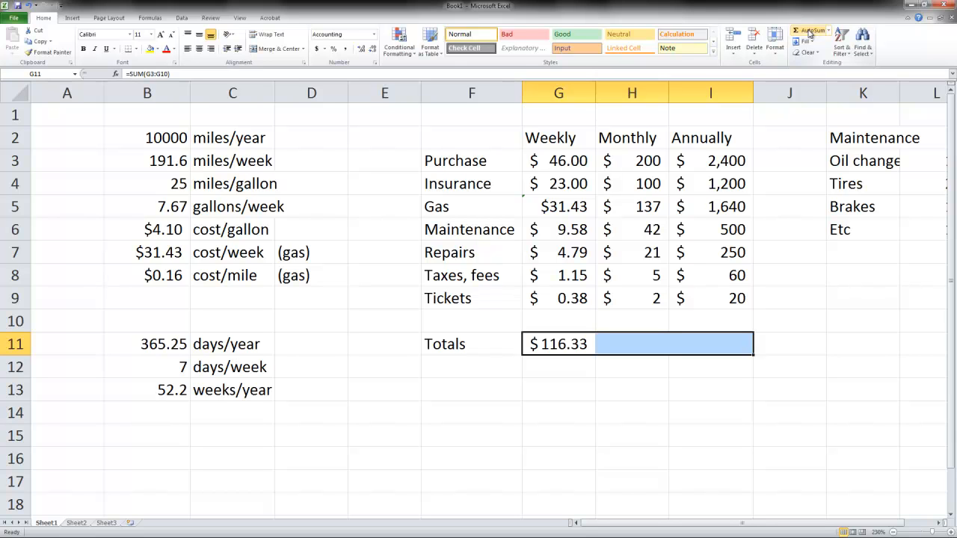
{"action": "left_click", "coordinate": [808, 34]}
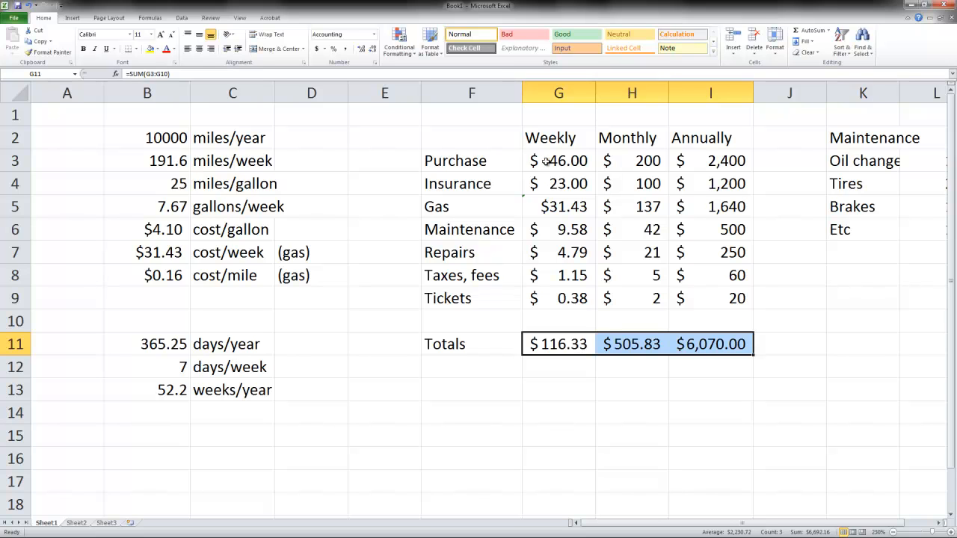
- Format the cost figures and totals in G3:I11 as dollar accounting amounts with no decimal places
{"action": "left_click_drag", "start_coordinate": [535, 162], "coordinate": [684, 346]}
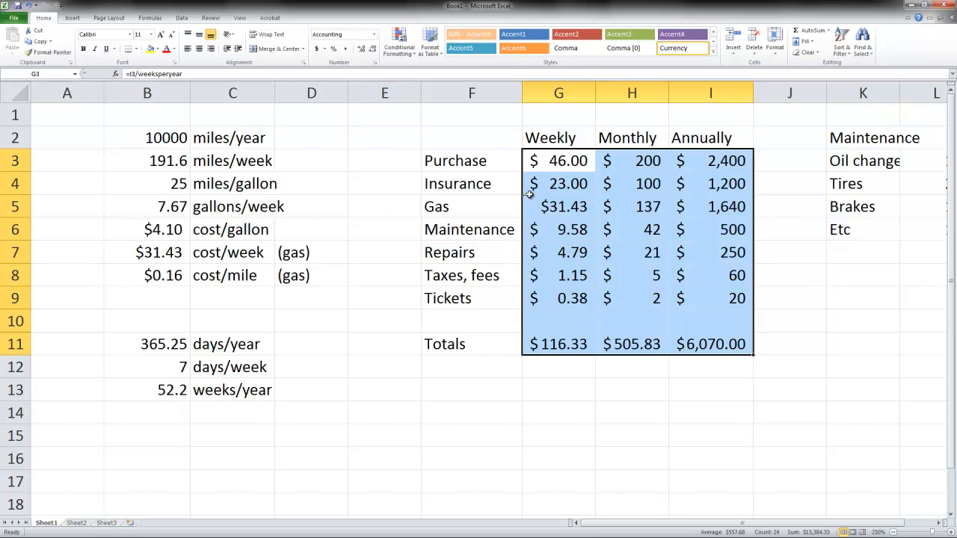
{"action": "left_click", "coordinate": [316, 48]}
{"action": "left_click", "coordinate": [373, 49]}
{"action": "left_click", "coordinate": [372, 50]}
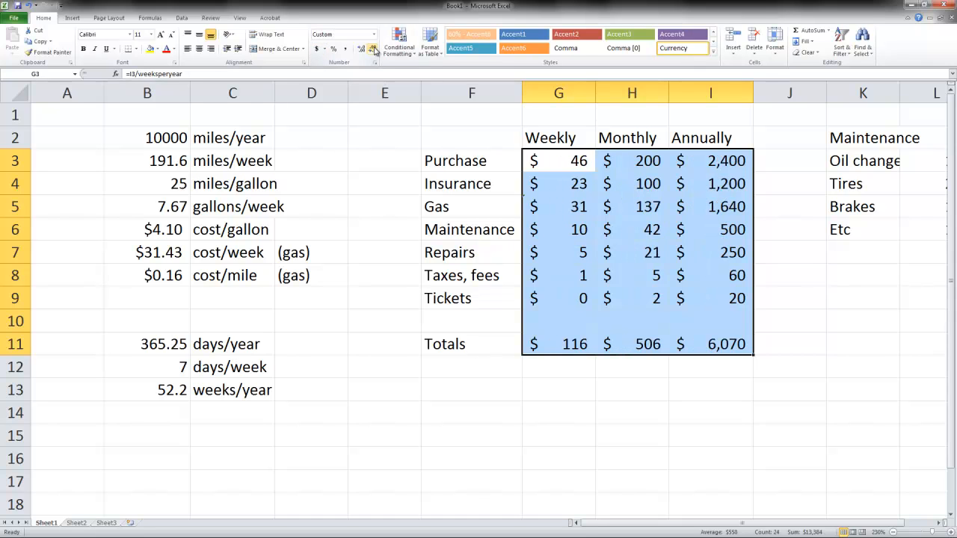
{"action": "left_click", "coordinate": [719, 343]}
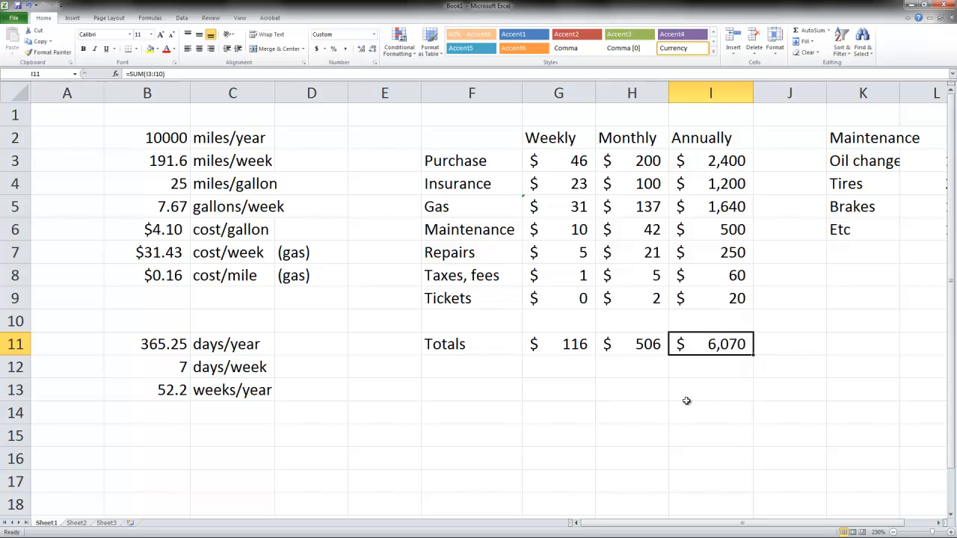
{"action": "left_click", "coordinate": [575, 346]}
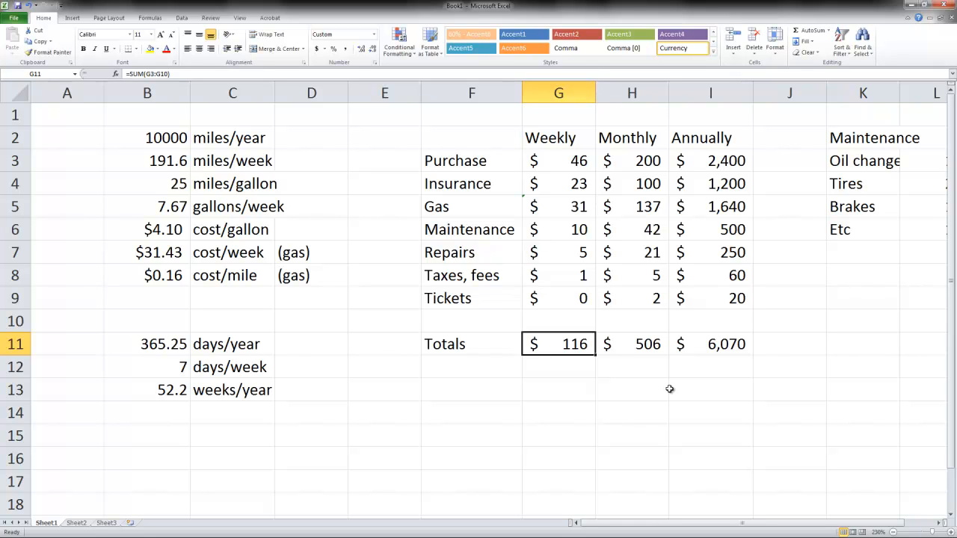
- Label F13 Cost/Mile and enter =G11/B3 in G13 to divide the weekly total by miles per week
{"action": "left_click", "coordinate": [457, 392]}
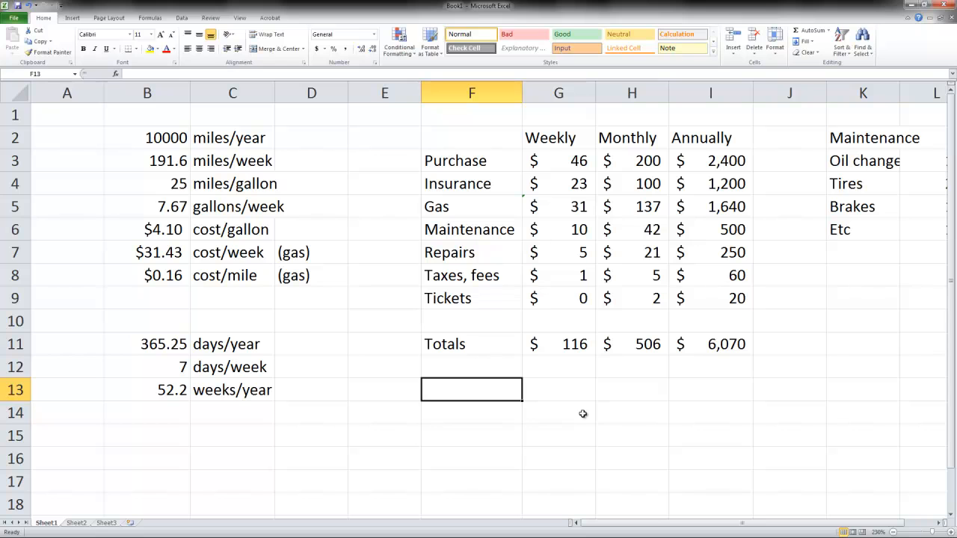
{"action": "type", "text": "Cost"}
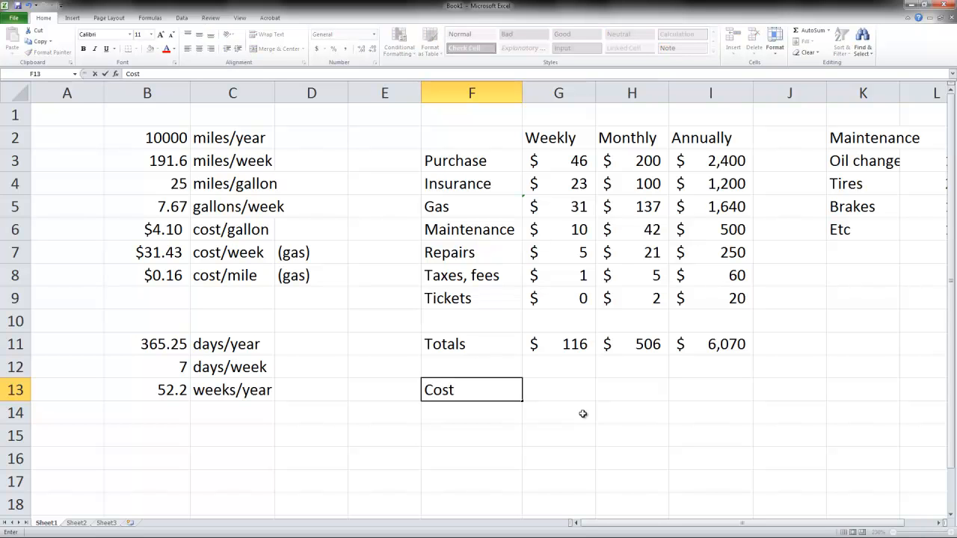
{"action": "type", "text": "/Mile"}
{"action": "key", "text": "Tab"}
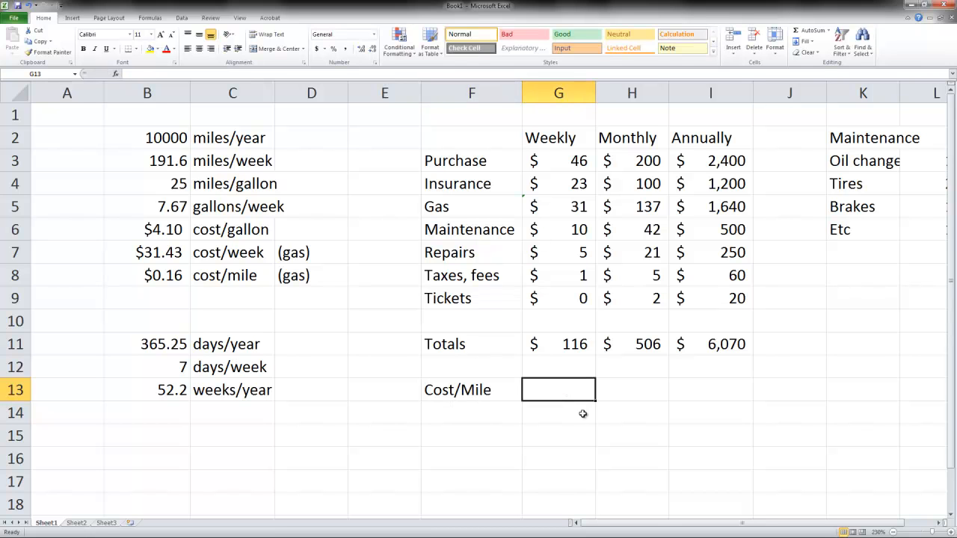
{"action": "type", "text": "="}
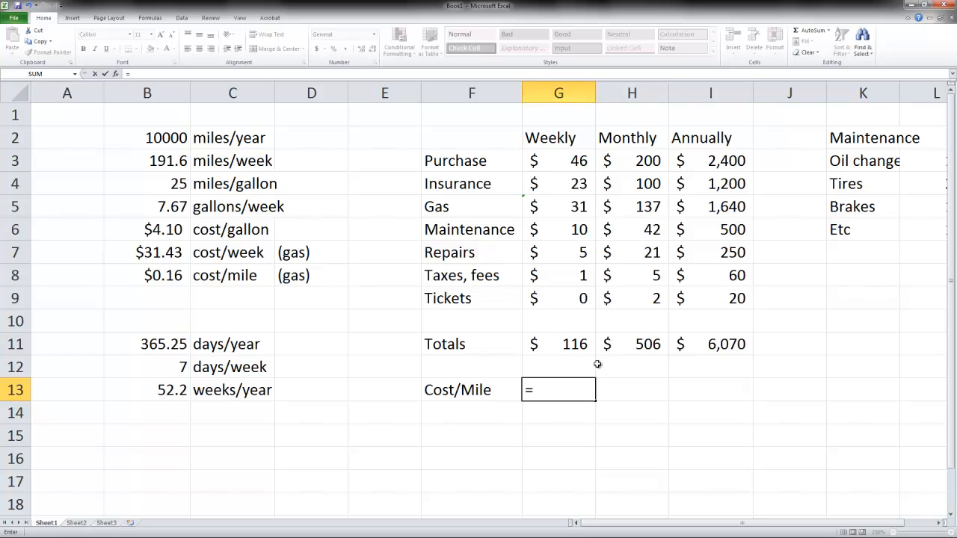
{"action": "left_click", "coordinate": [569, 344]}
{"action": "type", "text": "/"}
{"action": "left_click", "coordinate": [165, 160]}
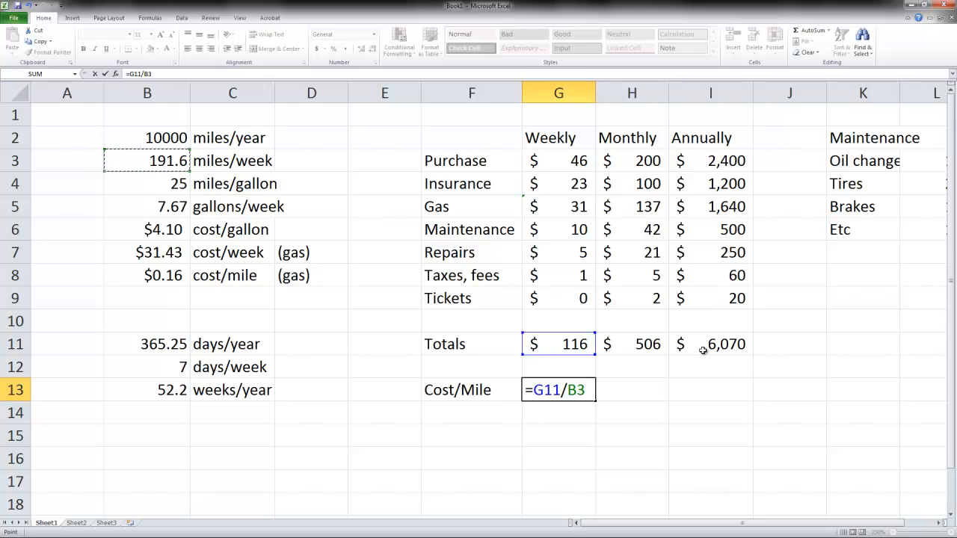
{"action": "key", "text": "Return"}
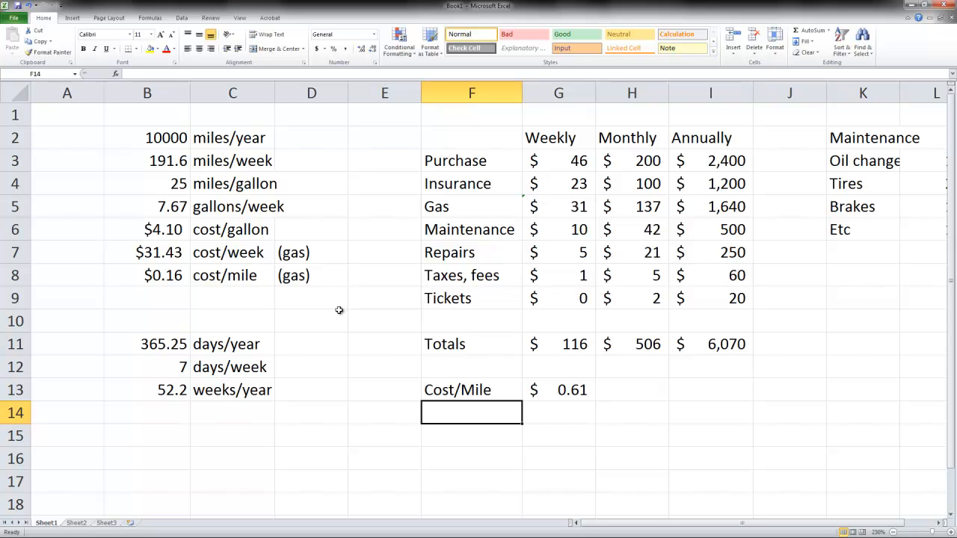
- Enter =B8/G13 in G14 for the gas share of the cost per mile and format it as a percentage
{"action": "left_click", "coordinate": [175, 279]}
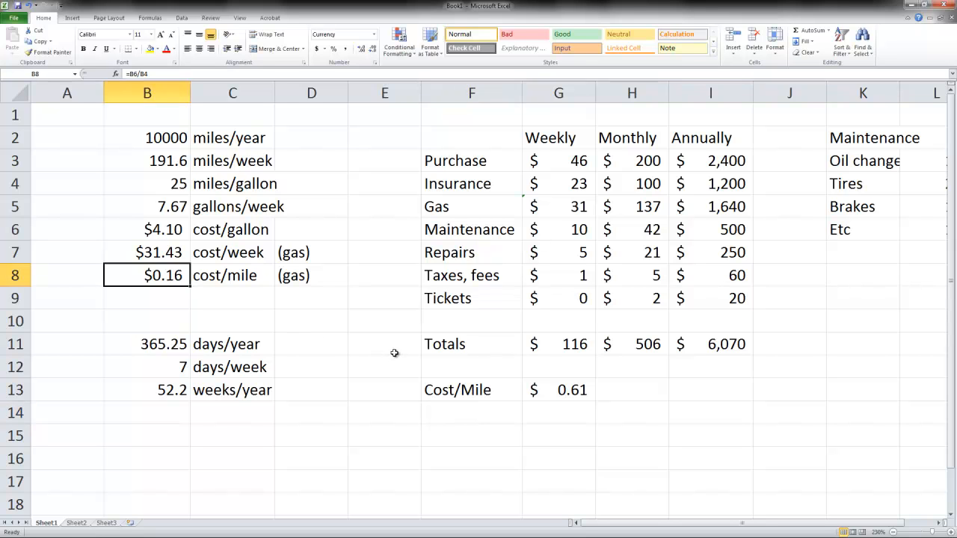
{"action": "left_click", "coordinate": [569, 391]}
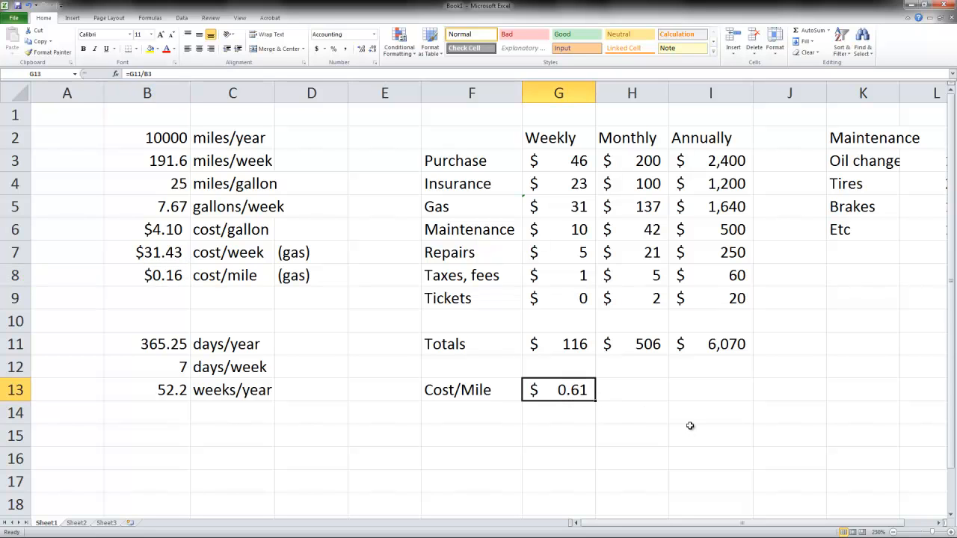
{"action": "left_click", "coordinate": [575, 416]}
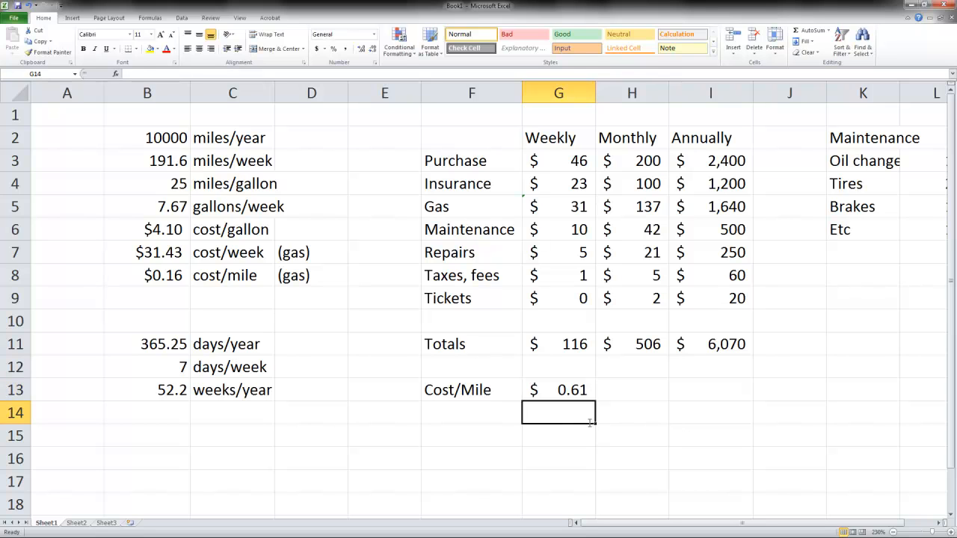
{"action": "type", "text": "="}
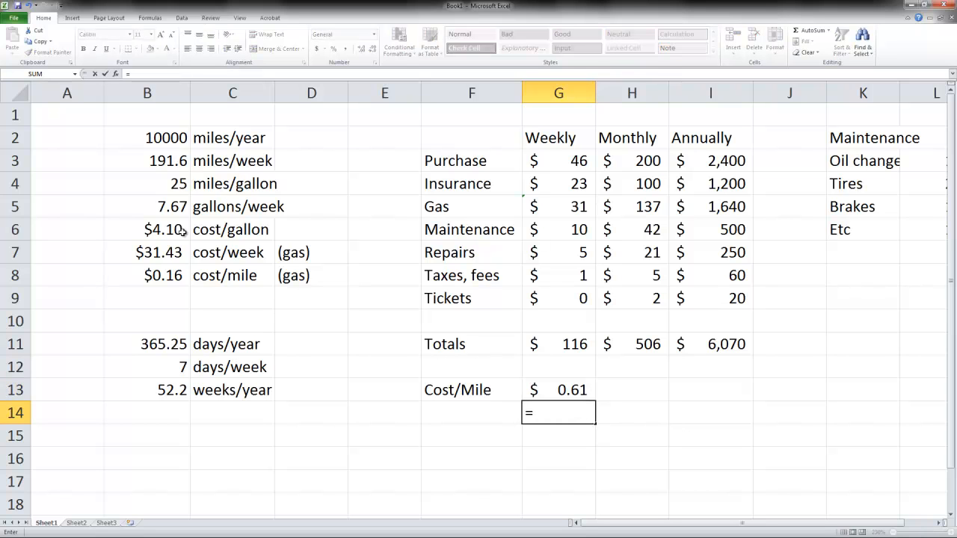
{"action": "left_click", "coordinate": [171, 276]}
{"action": "type", "text": "/"}
{"action": "left_click", "coordinate": [550, 390]}
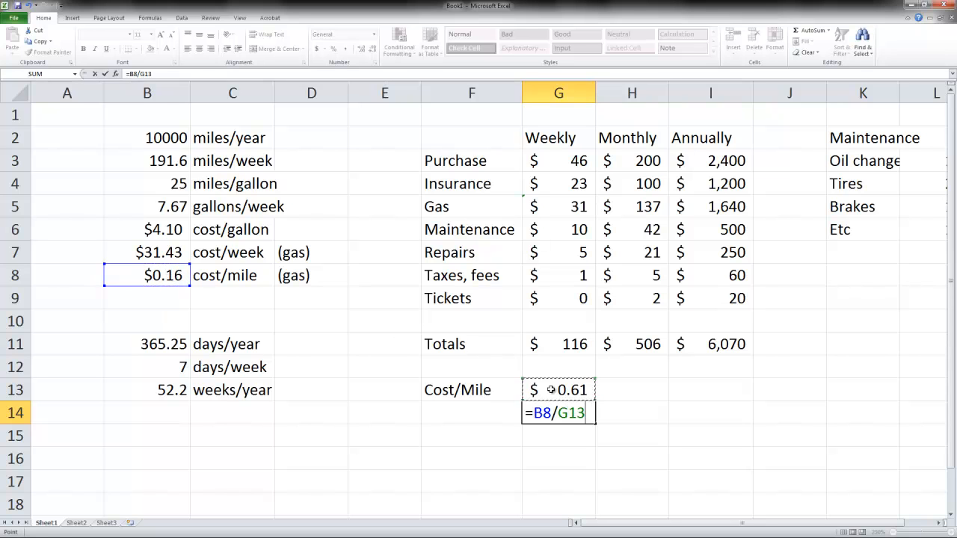
{"action": "key", "text": "Return"}
{"action": "left_click", "coordinate": [577, 414]}
{"action": "left_click", "coordinate": [333, 49]}
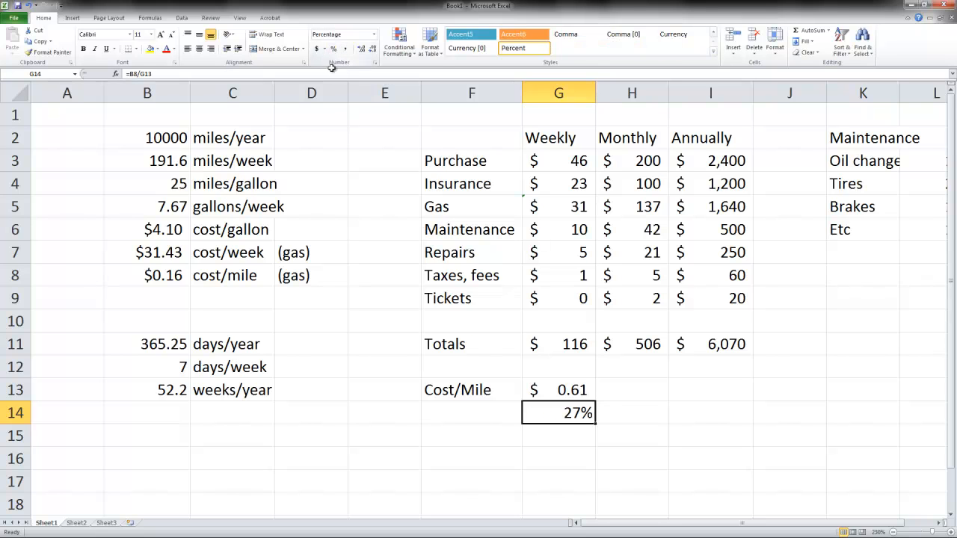
{"action": "left_click", "coordinate": [572, 434]}
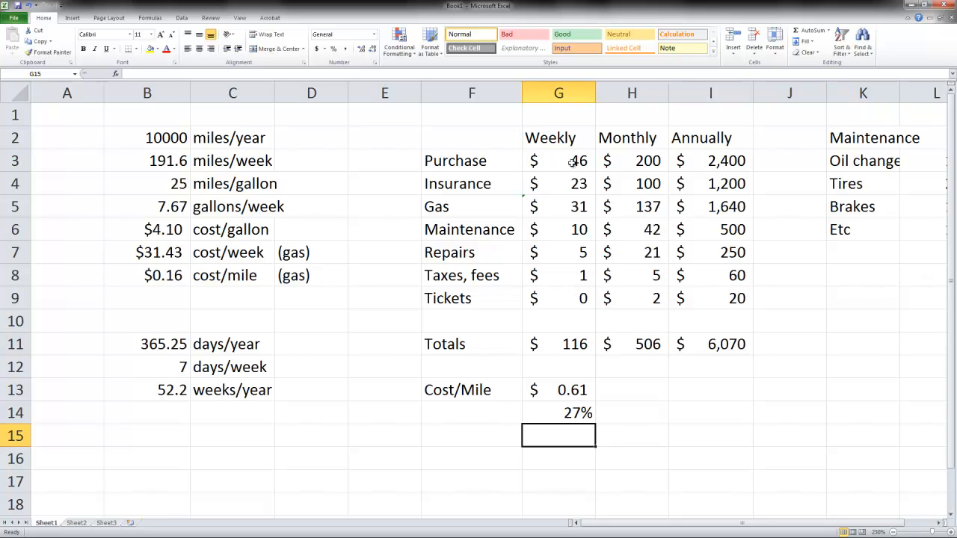
- Review the weekly cost cells in column G from Insurance down to Taxes, fees
{"action": "left_click", "coordinate": [568, 187]}
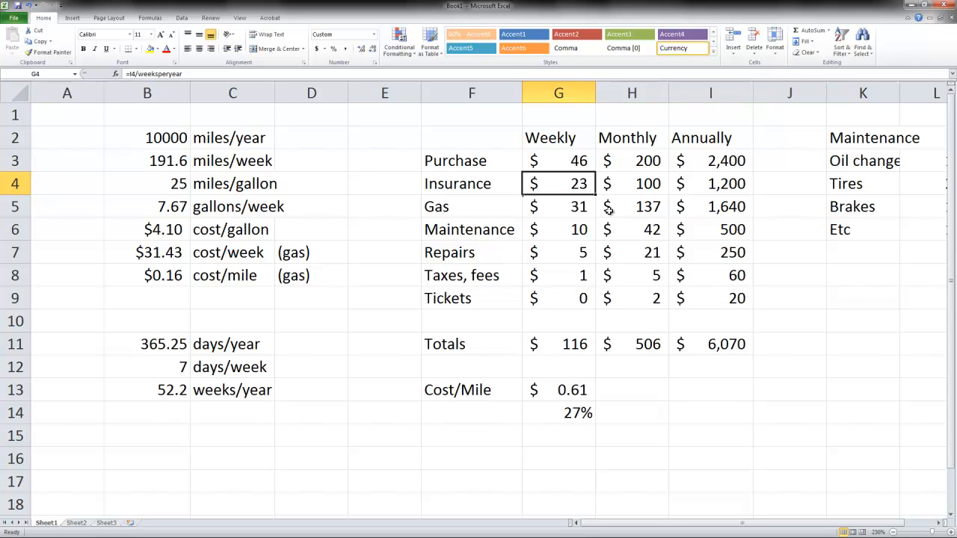
{"action": "key", "text": "Down"}
{"action": "key", "text": "Down"}
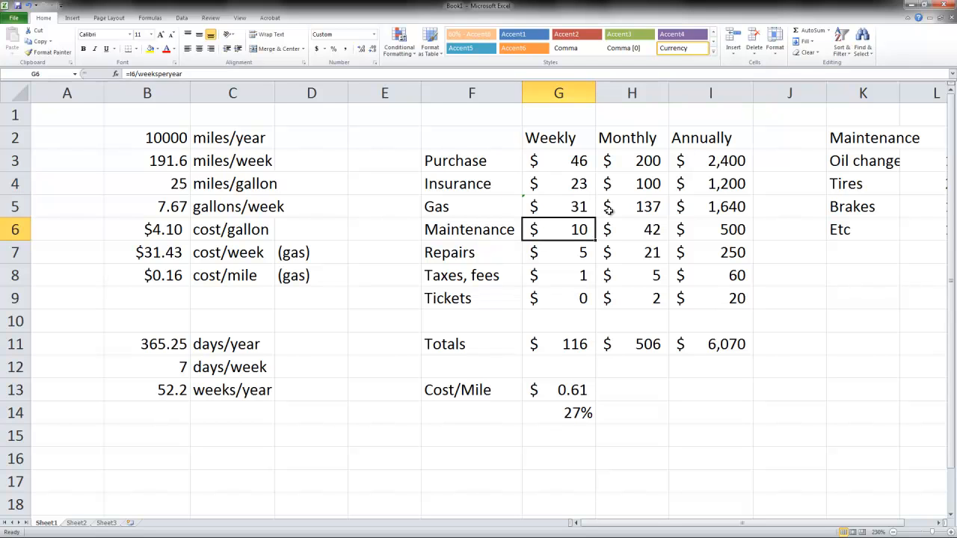
{"action": "key", "text": "Down"}
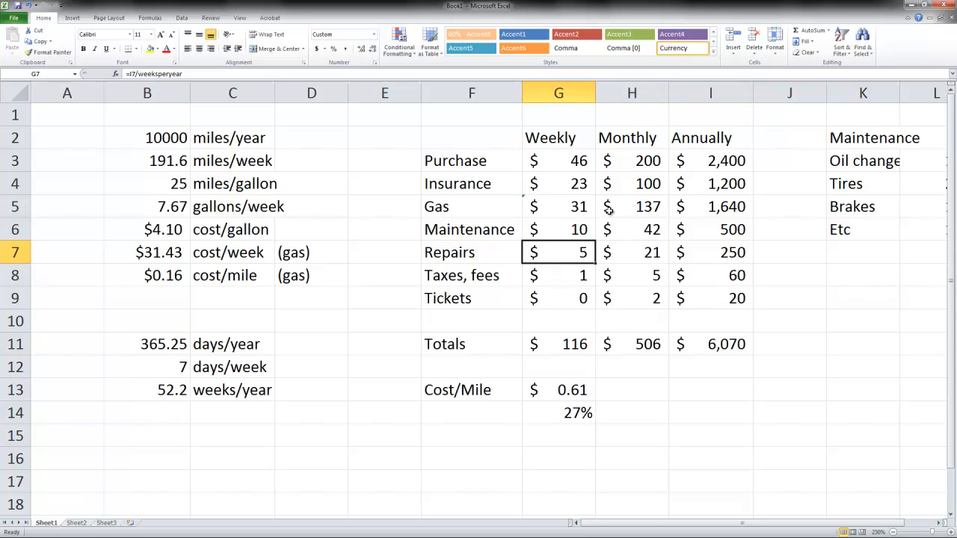
{"action": "key", "text": "Up"}
{"action": "key", "text": "Down"}
{"action": "key", "text": "Down"}
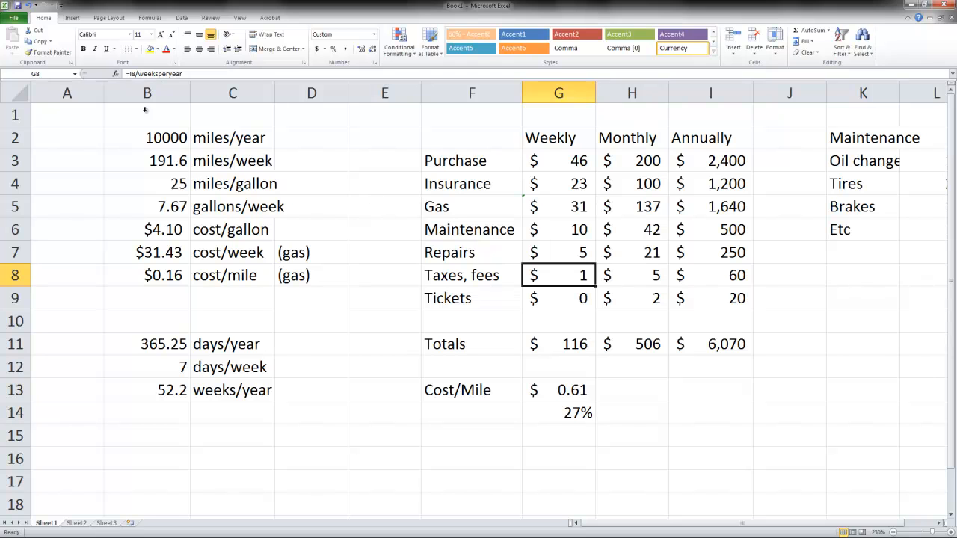
- AutoFit all columns of the sheet to the width of their contents
{"action": "left_click", "coordinate": [11, 89]}
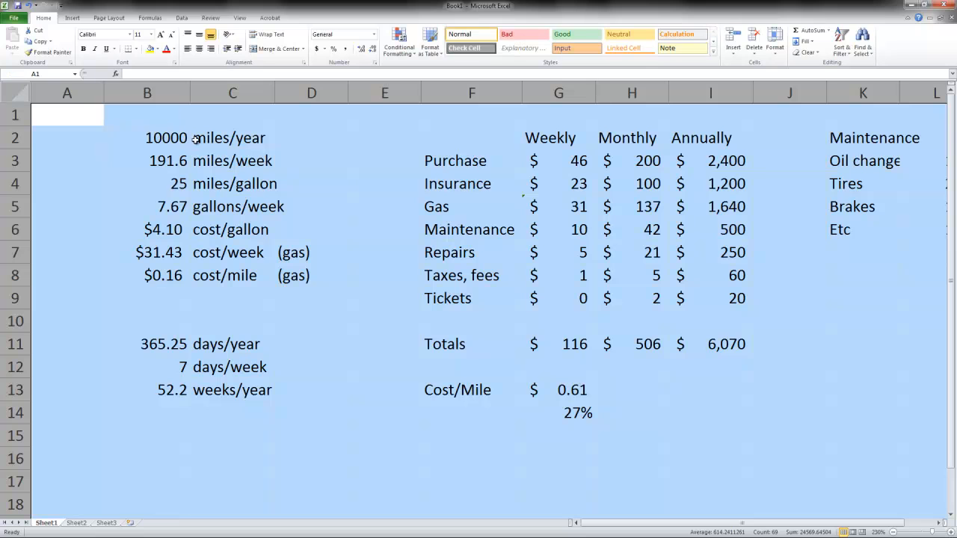
{"action": "double_click", "coordinate": [103, 89]}
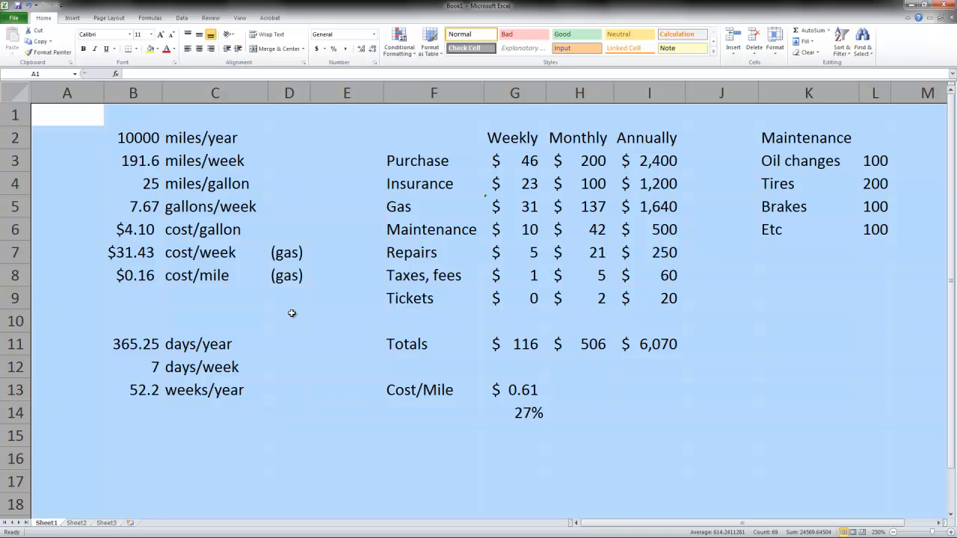
{"action": "left_click", "coordinate": [304, 348]}
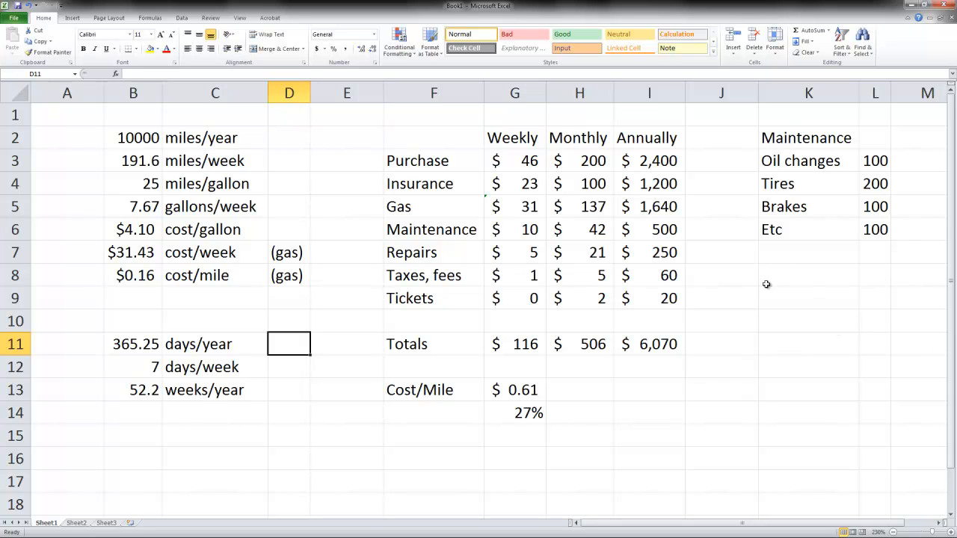
{"action": "left_click", "coordinate": [893, 533]}
{"action": "left_click", "coordinate": [893, 532]}
{"action": "left_click", "coordinate": [893, 532]}
{"action": "left_click", "coordinate": [894, 532]}
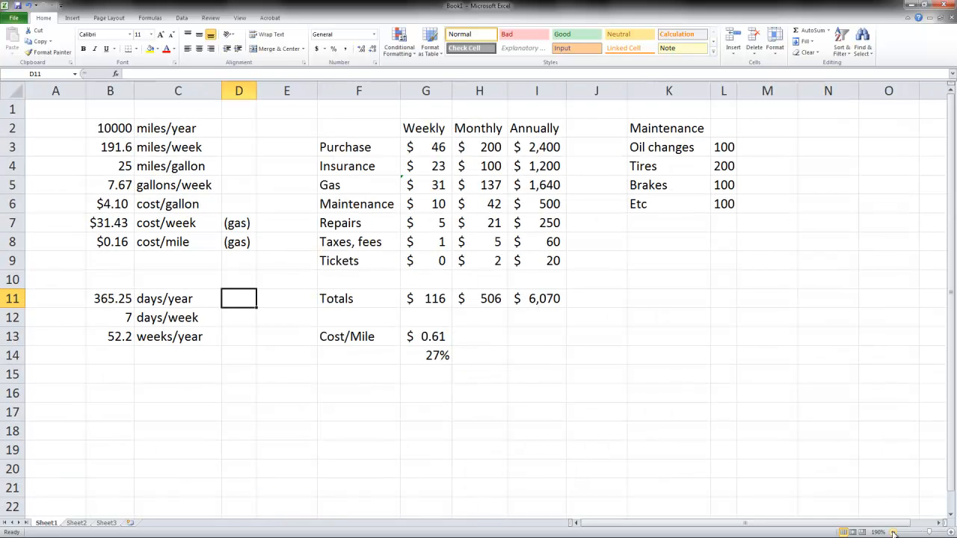
{"action": "left_click", "coordinate": [950, 533]}
{"action": "left_click", "coordinate": [950, 533]}
{"action": "left_click", "coordinate": [950, 532]}
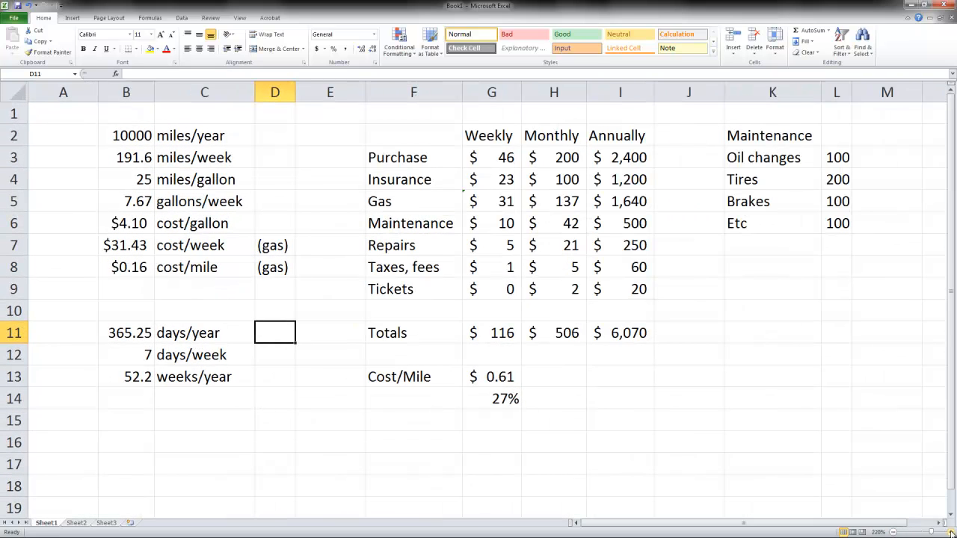
{"action": "left_click", "coordinate": [950, 532]}
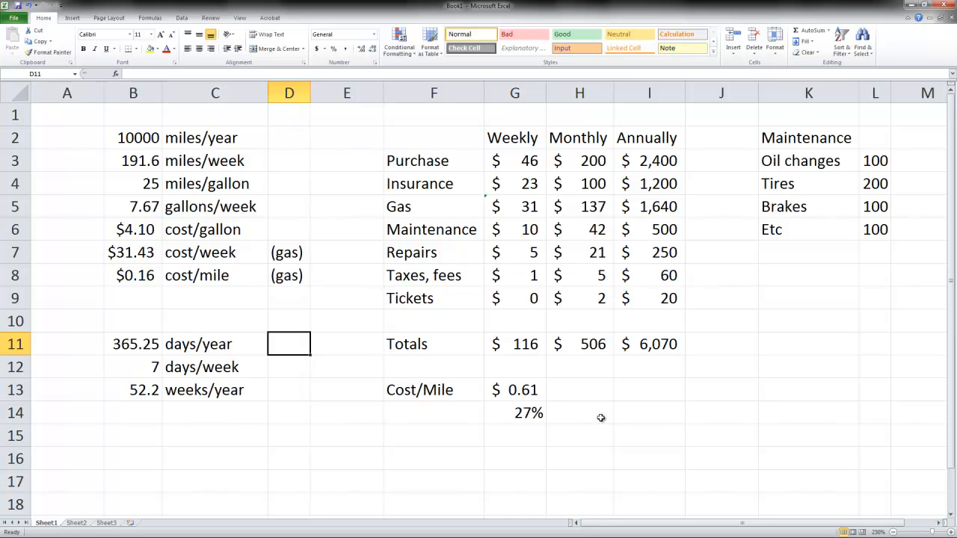
- Examine the weekly, monthly and annual figures in the Totals row and the annual total's formula in I11
{"action": "left_click_drag", "start_coordinate": [422, 342], "coordinate": [655, 340]}
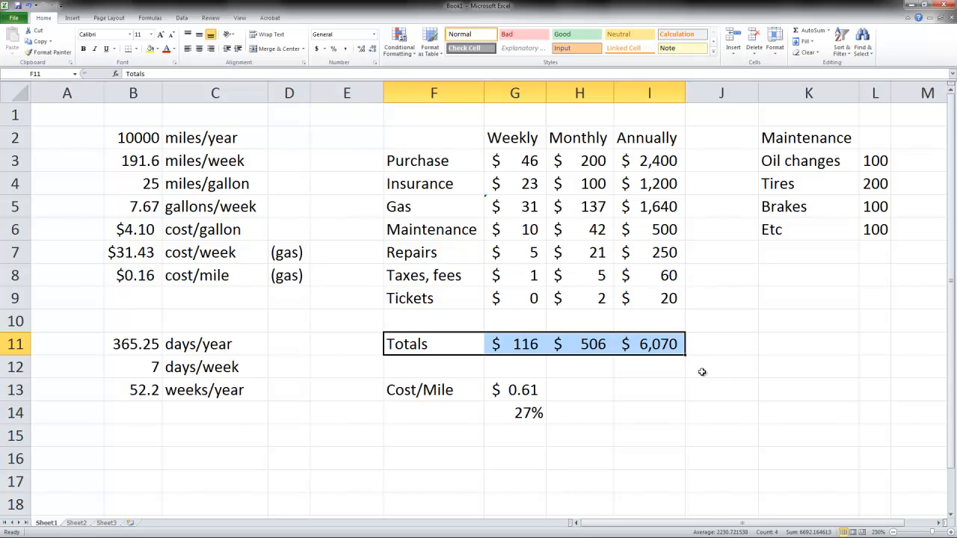
{"action": "left_click", "coordinate": [654, 352]}
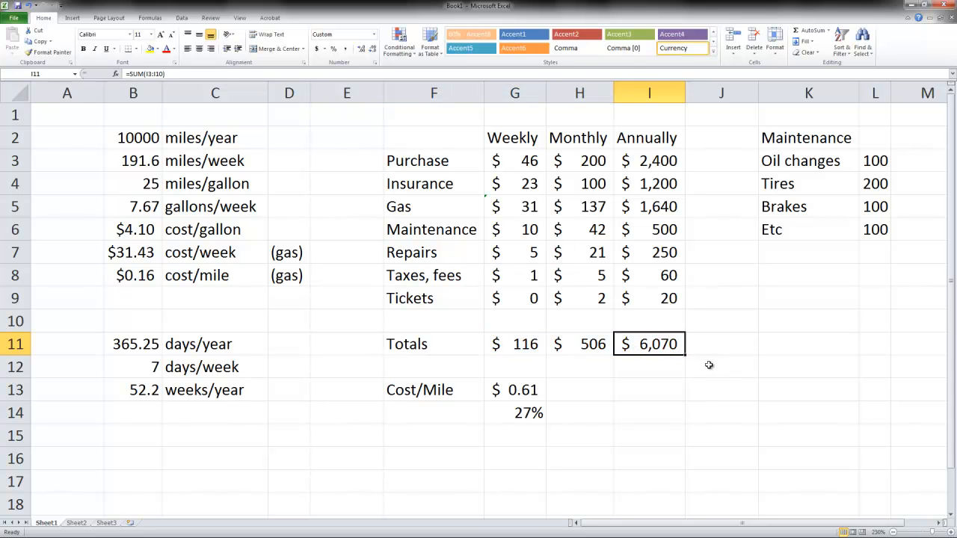
{"action": "left_click_drag", "start_coordinate": [460, 346], "coordinate": [623, 344]}
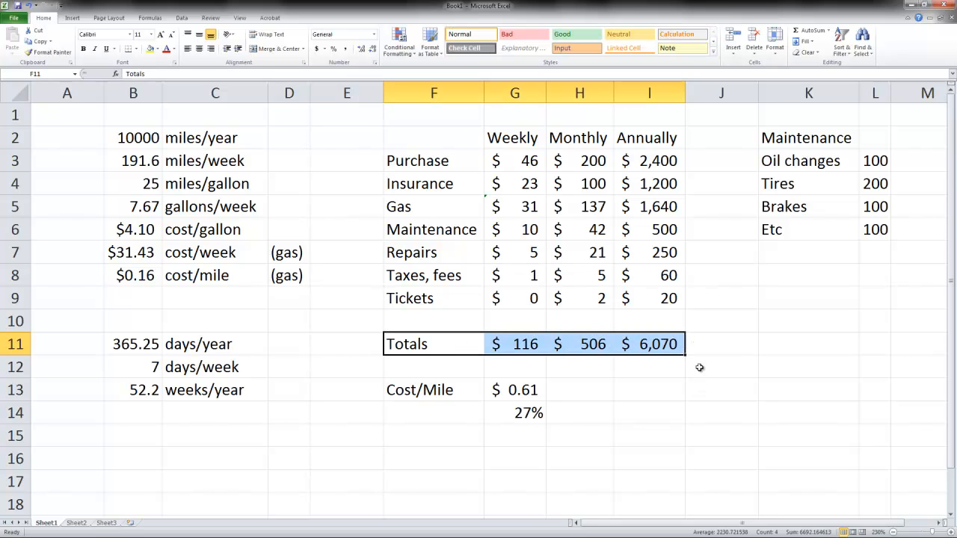
{"action": "left_click", "coordinate": [667, 348]}
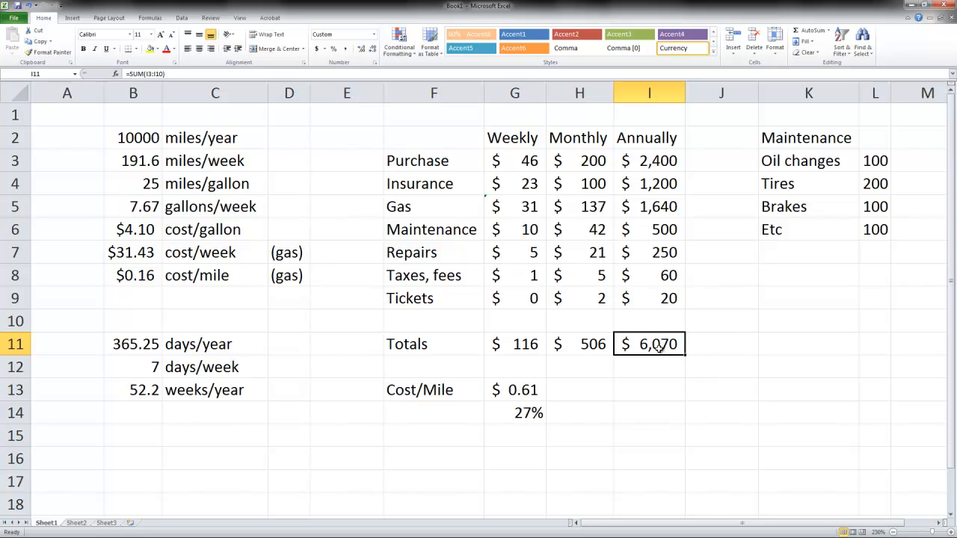
{"action": "key", "text": "F10"}
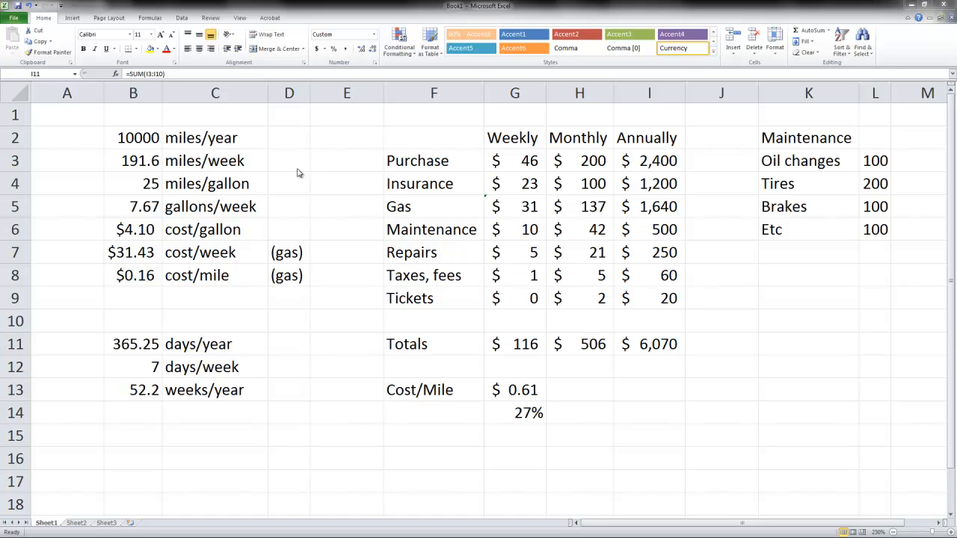
- Set miles/year in B2 to 7000 and miles/gallon in B4 to 28
{"action": "left_click", "coordinate": [138, 135]}
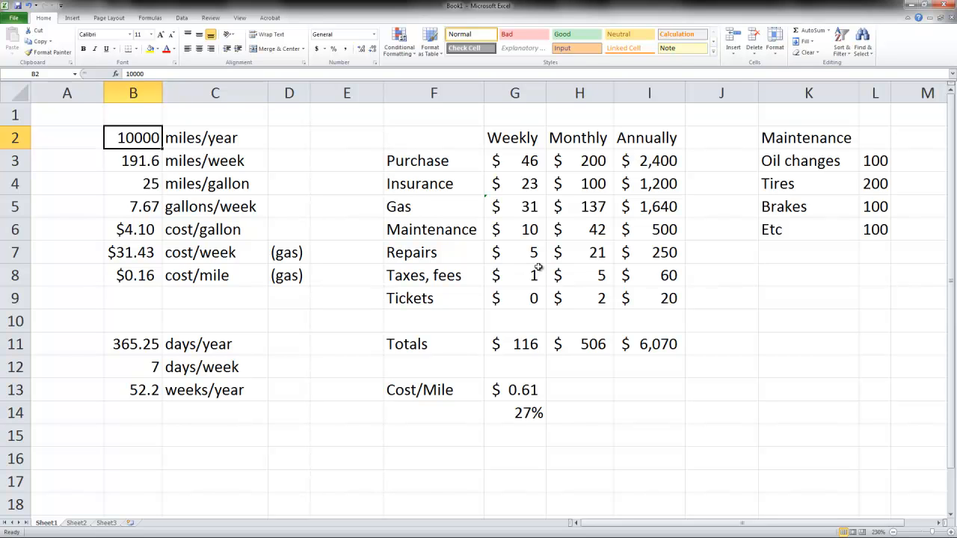
{"action": "type", "text": "7000"}
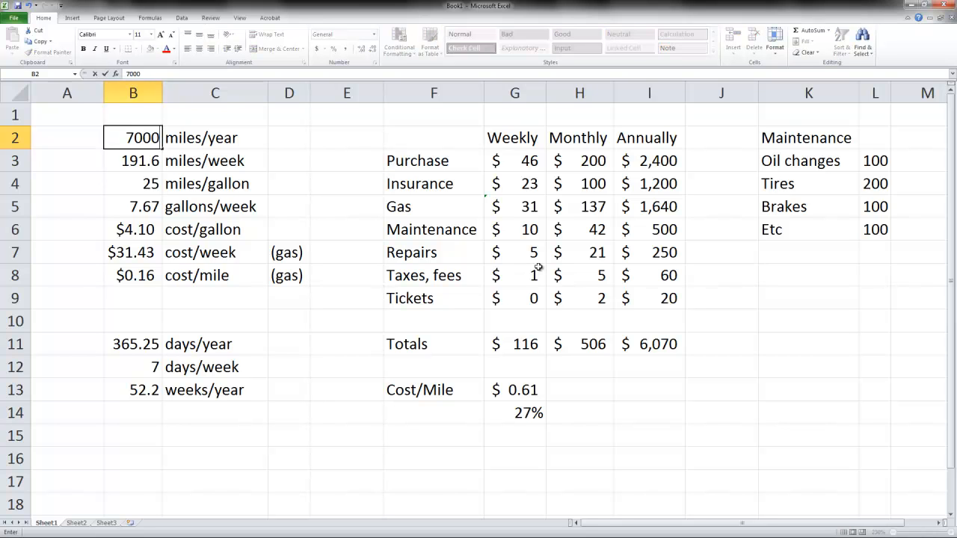
{"action": "key", "text": "Return"}
{"action": "key", "text": "Return"}
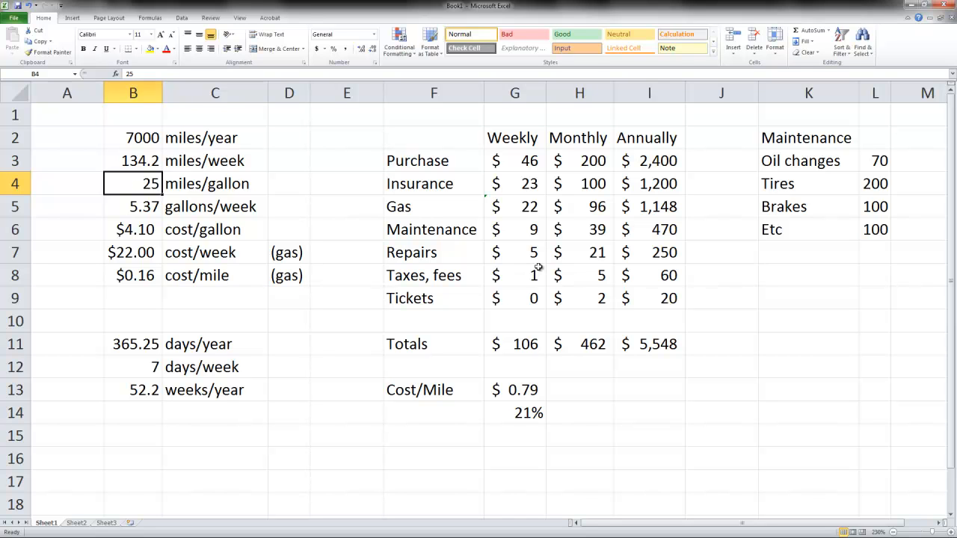
{"action": "type", "text": "28"}
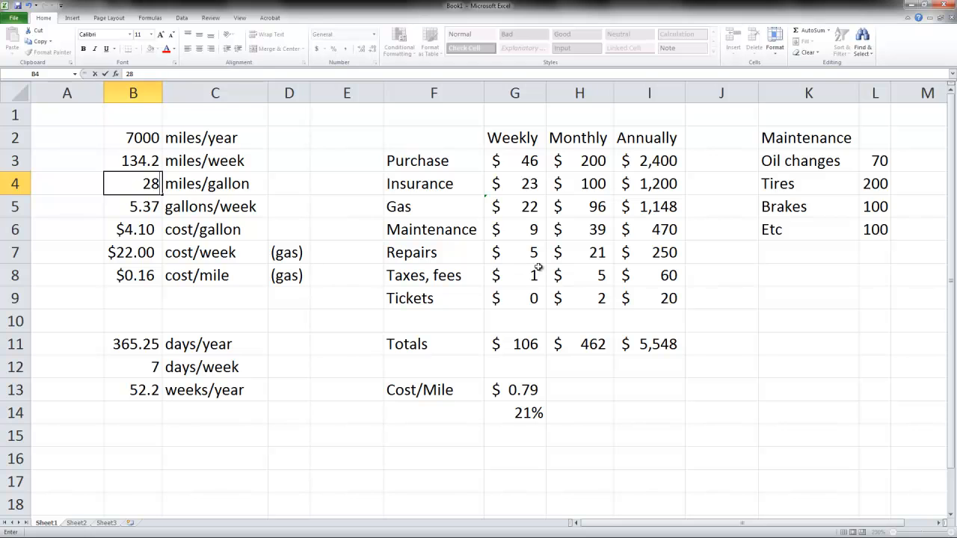
{"action": "key", "text": "Return"}
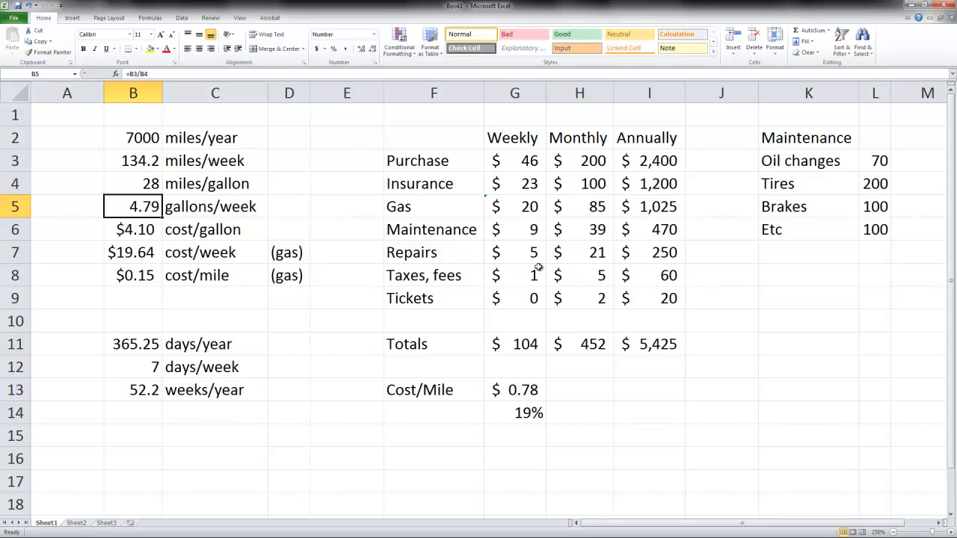
- Examine the recalculated weekly costs, the weekly total in G11 and the cost per mile in G13
{"action": "key", "text": "Right"}
{"action": "key", "text": "Right"}
{"action": "key", "text": "Right"}
{"action": "key", "text": "Right"}
{"action": "key", "text": "Right"}
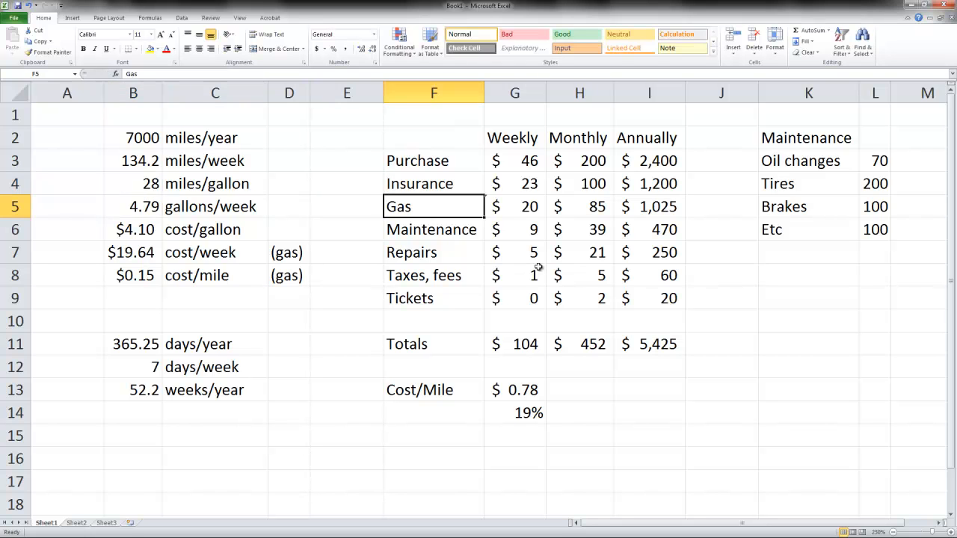
{"action": "key", "text": "Up"}
{"action": "key", "text": "Down"}
{"action": "key", "text": "Down"}
{"action": "key", "text": "Down"}
{"action": "key", "text": "Down"}
{"action": "key", "text": "Down"}
{"action": "key", "text": "Down"}
{"action": "key", "text": "Down"}
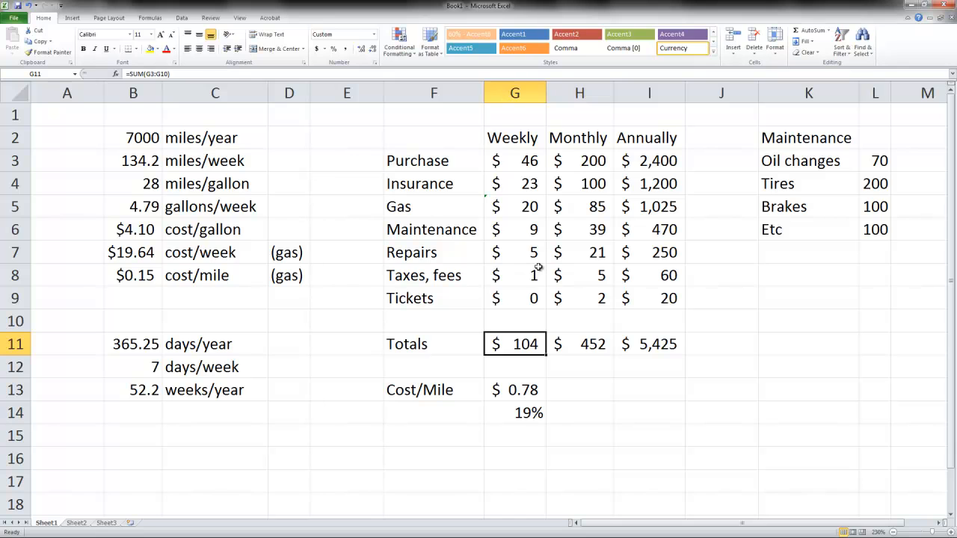
{"action": "key", "text": "Down"}
{"action": "key", "text": "Down"}
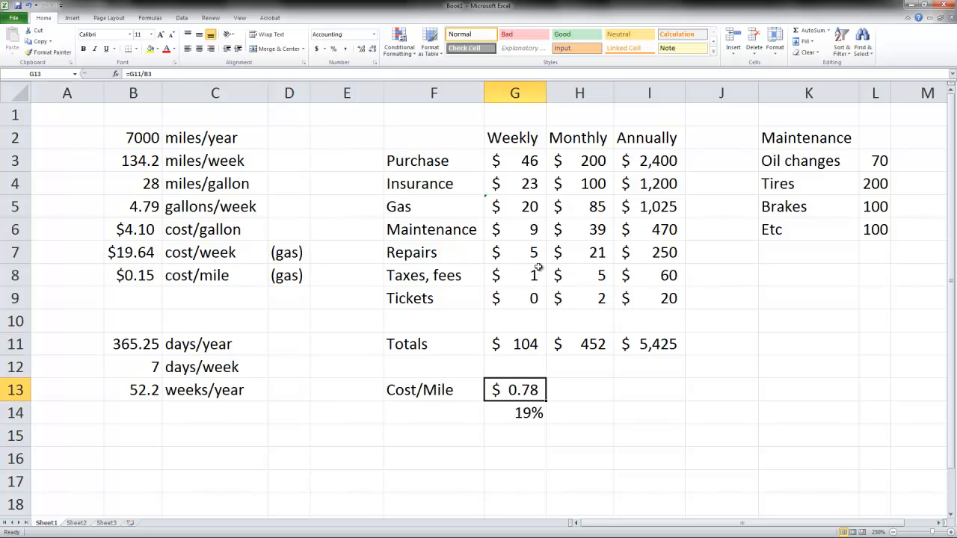
- Compare the weekly costs from Insurance downward in column G with the cost per mile in G13
{"action": "key", "text": "Up"}
{"action": "key", "text": "Up"}
{"action": "key", "text": "Up"}
{"action": "key", "text": "Up"}
{"action": "key", "text": "Up"}
{"action": "key", "text": "Up"}
{"action": "key", "text": "Up"}
{"action": "key", "text": "Up"}
{"action": "key", "text": "Up"}
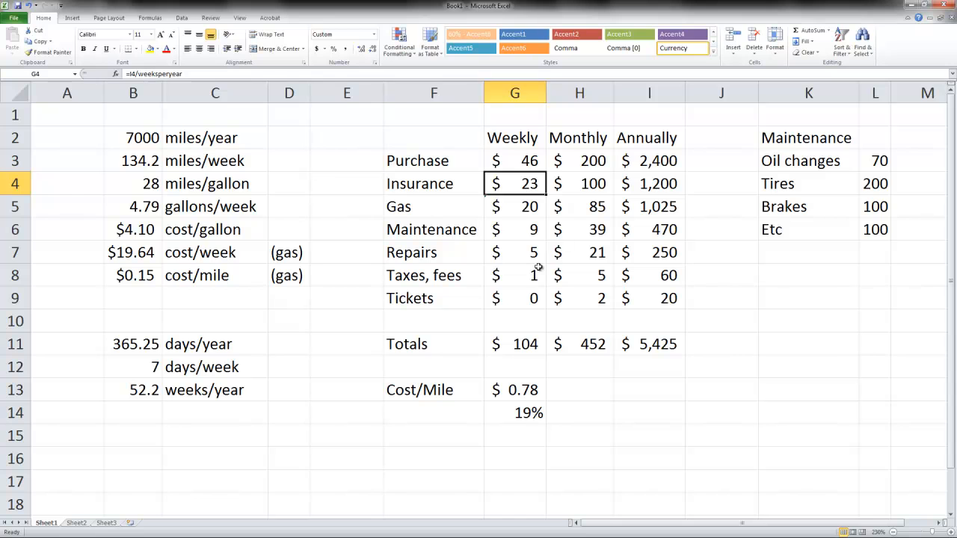
{"action": "key", "text": "Down"}
{"action": "key", "text": "Down"}
{"action": "key", "text": "Down"}
{"action": "key", "text": "Down"}
{"action": "key", "text": "Down"}
{"action": "key", "text": "Down"}
{"action": "key", "text": "Down"}
{"action": "key", "text": "Down"}
{"action": "key", "text": "Down"}
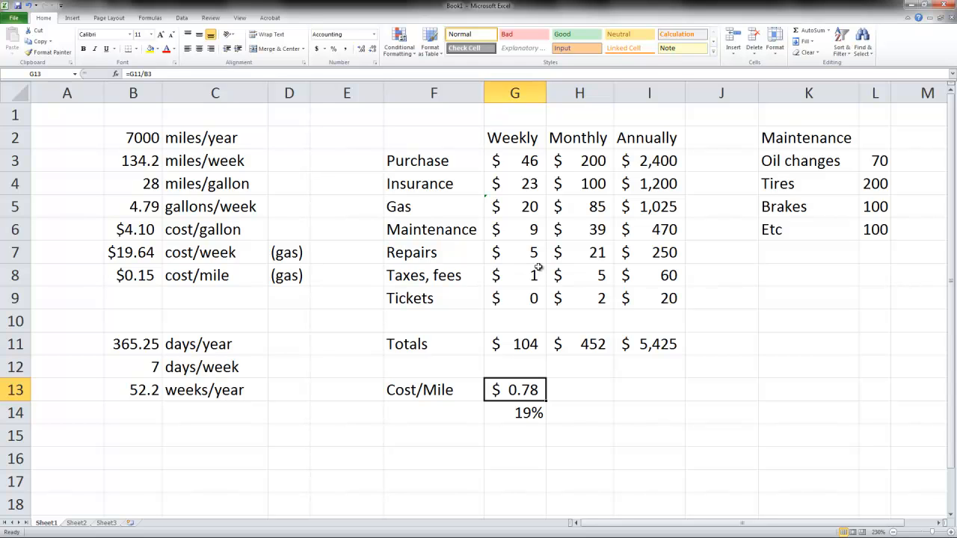
- Review the annual insurance cost in I4 and the weekly cost cells down to Tickets in column G
{"action": "key", "text": "Up"}
{"action": "key", "text": "Up"}
{"action": "key", "text": "Up"}
{"action": "key", "text": "Up"}
{"action": "key", "text": "Up"}
{"action": "key", "text": "Up"}
{"action": "key", "text": "Up"}
{"action": "key", "text": "Up"}
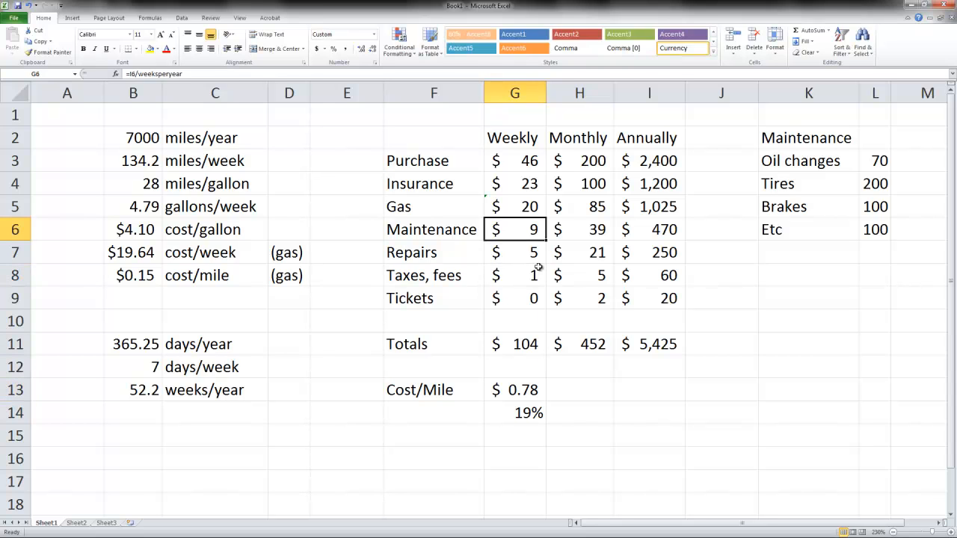
{"action": "key", "text": "Up"}
{"action": "key", "text": "Right"}
{"action": "key", "text": "Right"}
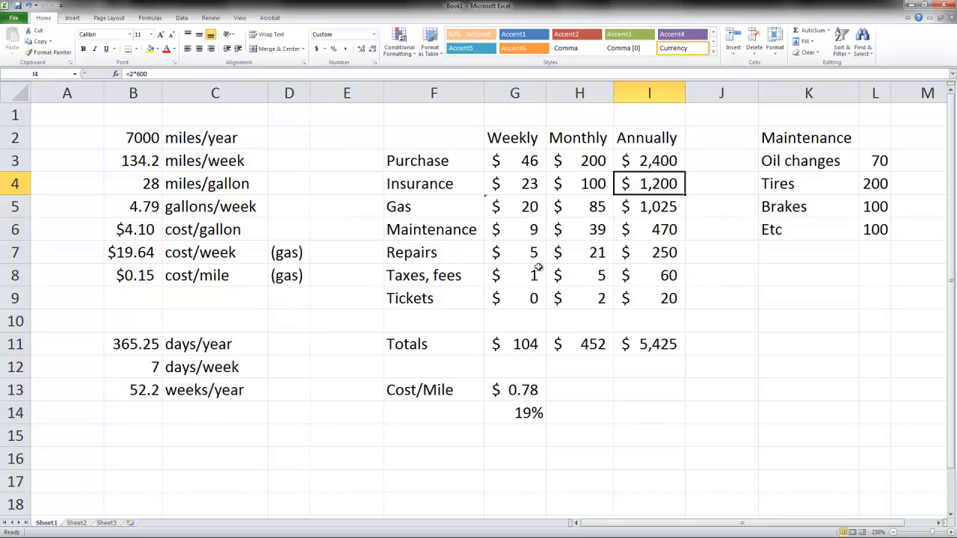
{"action": "key", "text": "Left"}
{"action": "key", "text": "Left"}
{"action": "key", "text": "Down"}
{"action": "key", "text": "Down"}
{"action": "key", "text": "Down"}
{"action": "key", "text": "Down"}
{"action": "key", "text": "Down"}
{"action": "key", "text": "Down"}
{"action": "key", "text": "Down"}
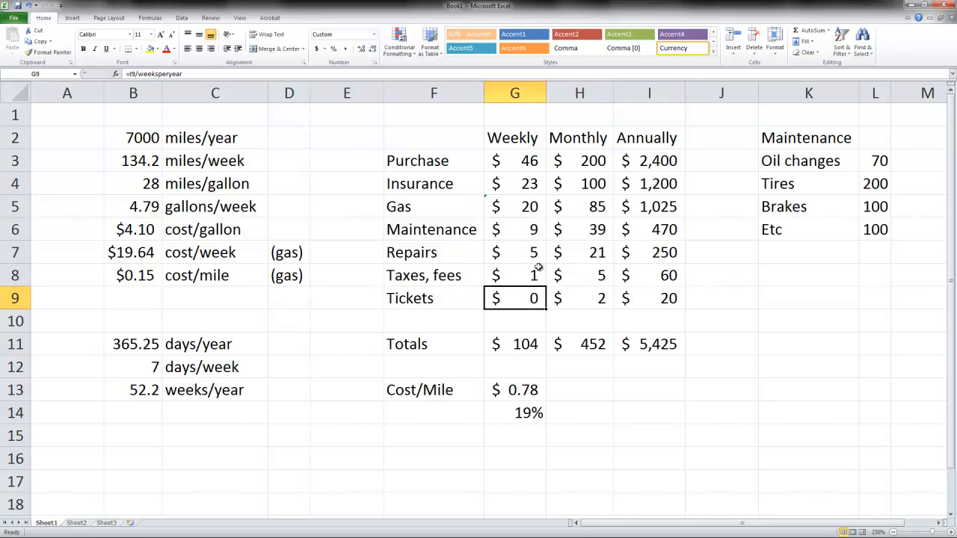
- Set miles/year in B2 to 10000 and miles/gallon in B4 to 25
{"action": "key", "text": "Left"}
{"action": "key", "text": "Left"}
{"action": "key", "text": "Left"}
{"action": "key", "text": "Left"}
{"action": "key", "text": "Left"}
{"action": "key", "text": "Up"}
{"action": "key", "text": "Up"}
{"action": "key", "text": "Up"}
{"action": "key", "text": "Up"}
{"action": "key", "text": "Up"}
{"action": "key", "text": "Up"}
{"action": "key", "text": "Up"}
{"action": "key", "text": "Up"}
{"action": "key", "text": "Up"}
{"action": "key", "text": "Up"}
{"action": "key", "text": "Down"}
{"action": "type", "text": "10000"}
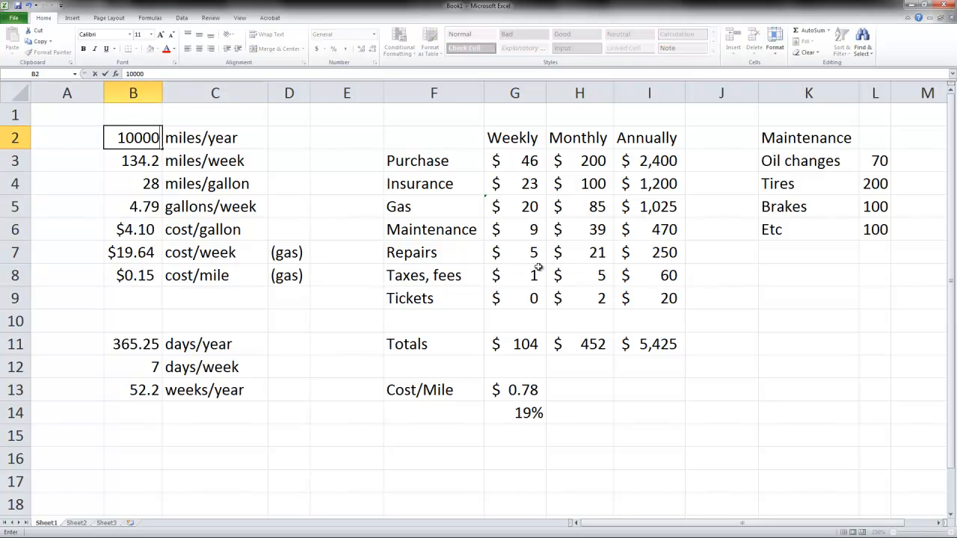
{"action": "key", "text": "Return"}
{"action": "key", "text": "Down"}
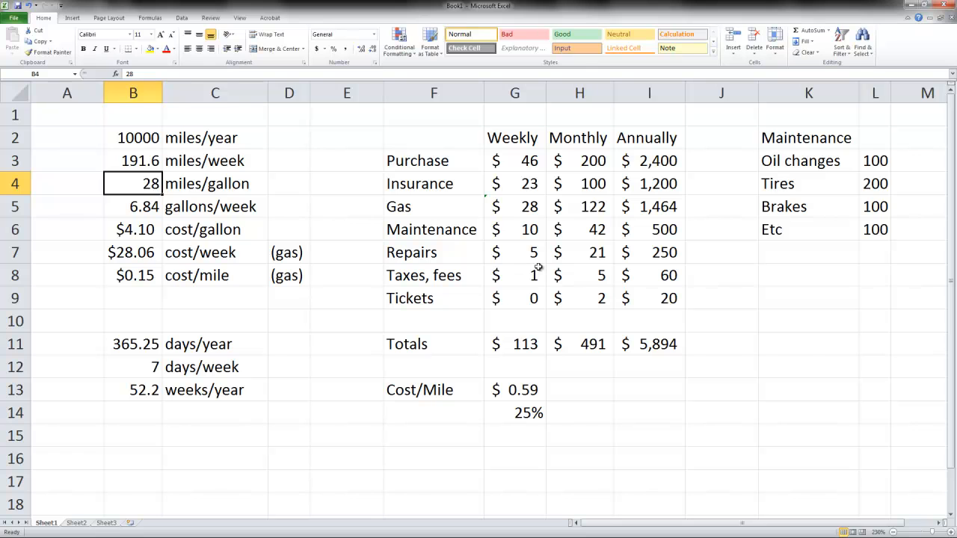
{"action": "type", "text": "25"}
{"action": "key", "text": "Return"}
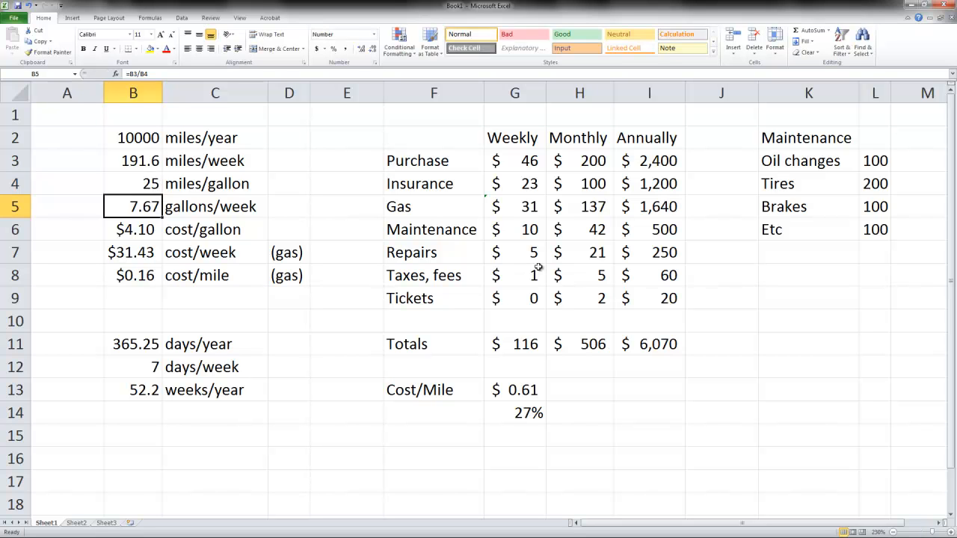
- Examine the recalculated costs and the monthly total in H11
{"action": "key", "text": "Right"}
{"action": "key", "text": "Right"}
{"action": "key", "text": "Right"}
{"action": "key", "text": "Right"}
{"action": "key", "text": "Right"}
{"action": "key", "text": "Right"}
{"action": "key", "text": "Right"}
{"action": "key", "text": "Down"}
{"action": "key", "text": "Down"}
{"action": "key", "text": "Down"}
{"action": "key", "text": "Down"}
{"action": "key", "text": "Down"}
{"action": "key", "text": "Down"}
{"action": "key", "text": "Left"}
{"action": "key", "text": "Left"}
{"action": "key", "text": "Left"}
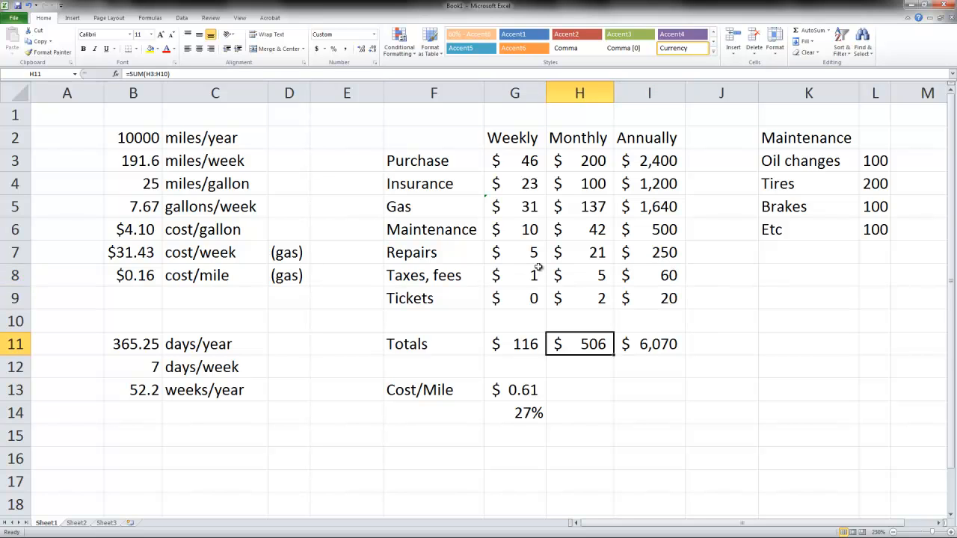
- Undo the last two changes to miles/year and miles/gallon
{"action": "key", "text": "ctrl+z"}
{"action": "key", "text": "ctrl+z"}
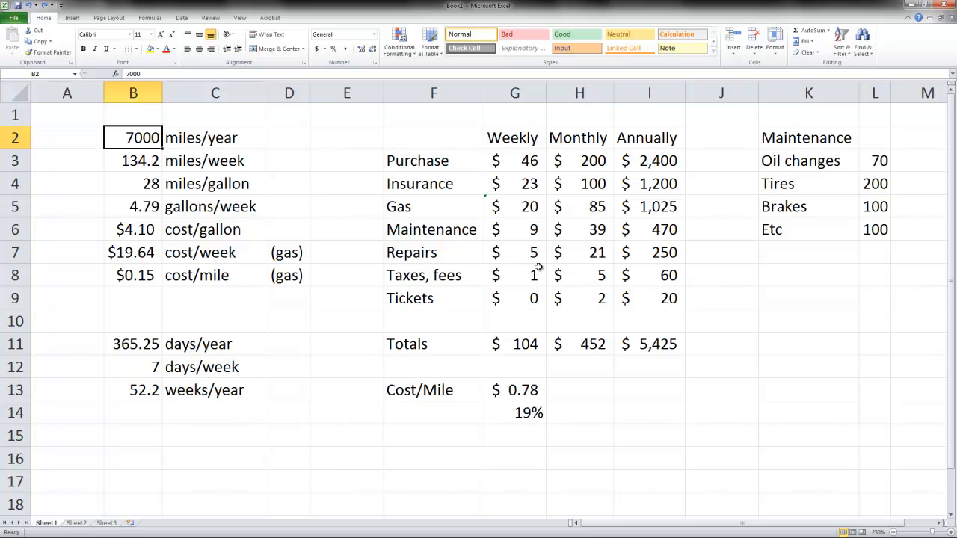
- Review the annual costs in column I down to the annual total in I11
{"action": "key", "text": "Right"}
{"action": "key", "text": "Right"}
{"action": "key", "text": "Right"}
{"action": "key", "text": "Right"}
{"action": "key", "text": "Right"}
{"action": "key", "text": "Down"}
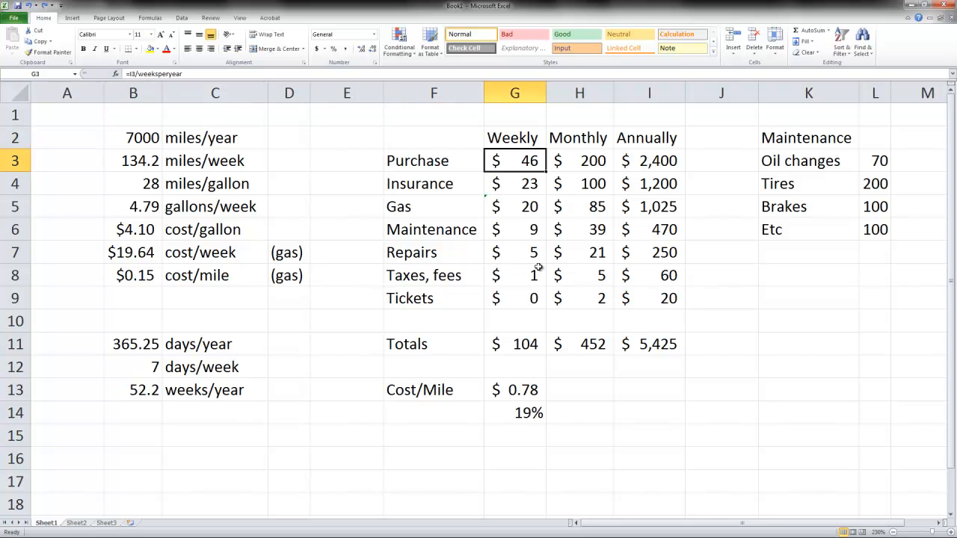
{"action": "key", "text": "Right"}
{"action": "key", "text": "Right"}
{"action": "key", "text": "Down"}
{"action": "key", "text": "Down"}
{"action": "key", "text": "Down"}
{"action": "key", "text": "Down"}
{"action": "key", "text": "Down"}
{"action": "key", "text": "Down"}
{"action": "key", "text": "Down"}
{"action": "key", "text": "Down"}
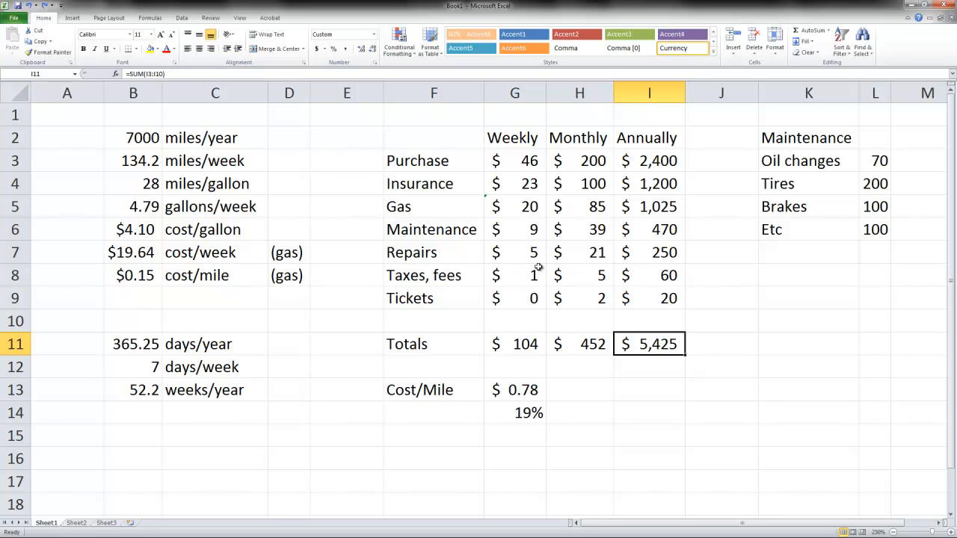
- Highlight the input cells B2 (miles/year), B4 (miles/gallon) and B6 (cost/gallon) with a yellow fill
{"action": "key", "text": "Left"}
{"action": "key", "text": "Left"}
{"action": "key", "text": "Left"}
{"action": "key", "text": "Left"}
{"action": "key", "text": "Left"}
{"action": "key", "text": "Left"}
{"action": "key", "text": "Left"}
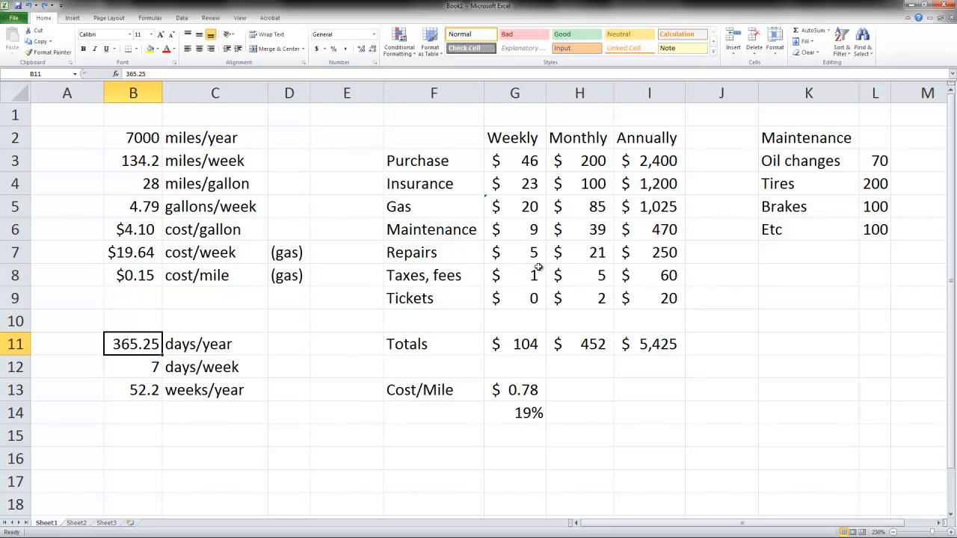
{"action": "key", "text": "Up"}
{"action": "key", "text": "Up"}
{"action": "key", "text": "Up"}
{"action": "key", "text": "Up"}
{"action": "key", "text": "Up"}
{"action": "key", "text": "Up"}
{"action": "key", "text": "Up"}
{"action": "key", "text": "Up"}
{"action": "key", "text": "Up"}
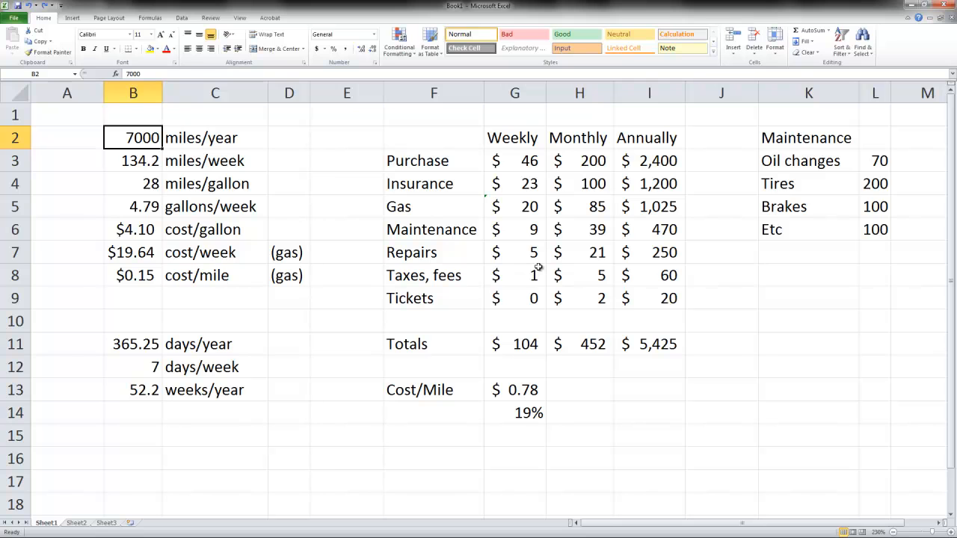
{"action": "left_click", "coordinate": [151, 53]}
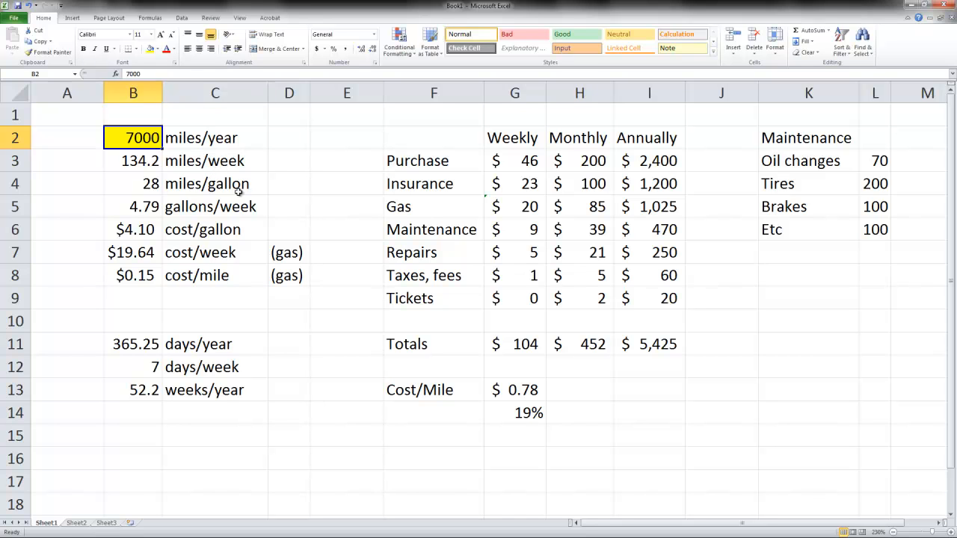
{"action": "left_click", "coordinate": [143, 189]}
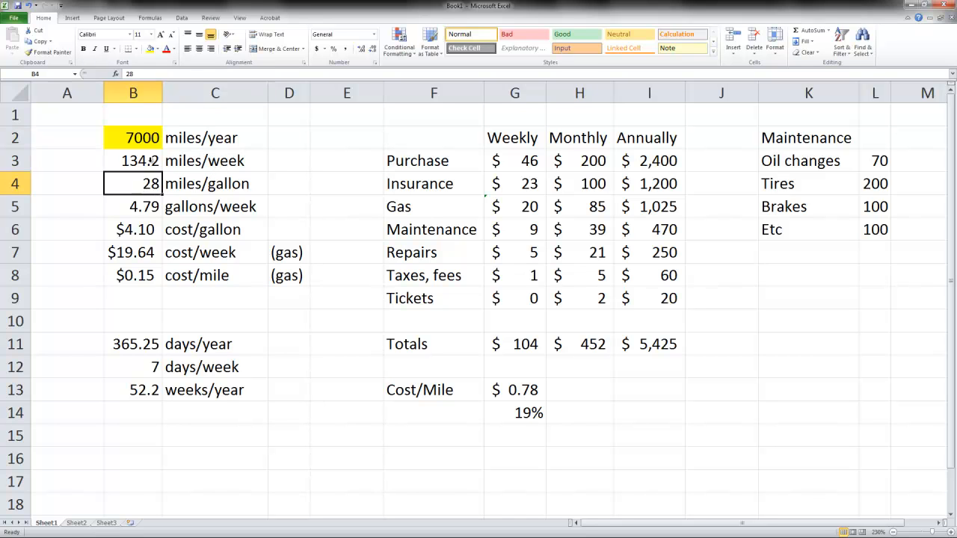
{"action": "left_click", "coordinate": [150, 52]}
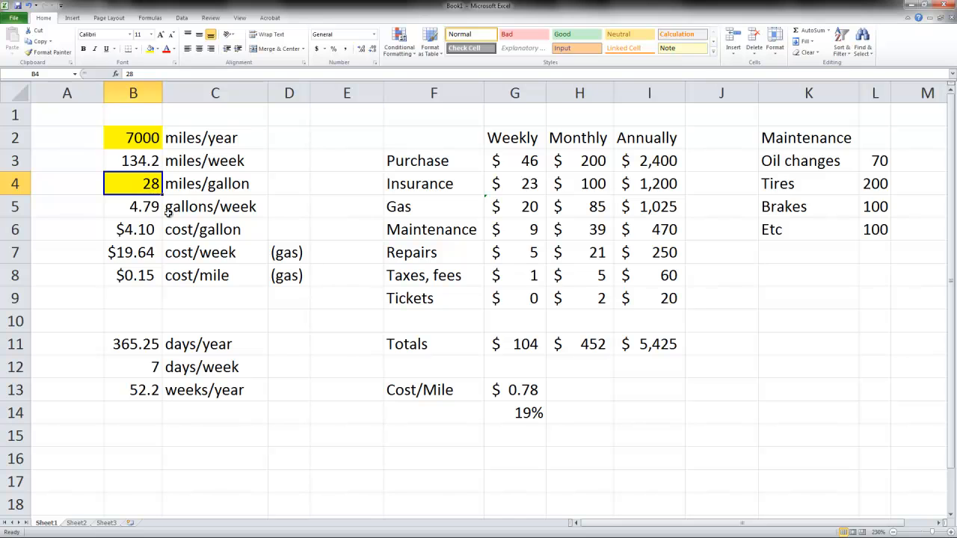
{"action": "left_click", "coordinate": [149, 233]}
{"action": "left_click", "coordinate": [150, 50]}
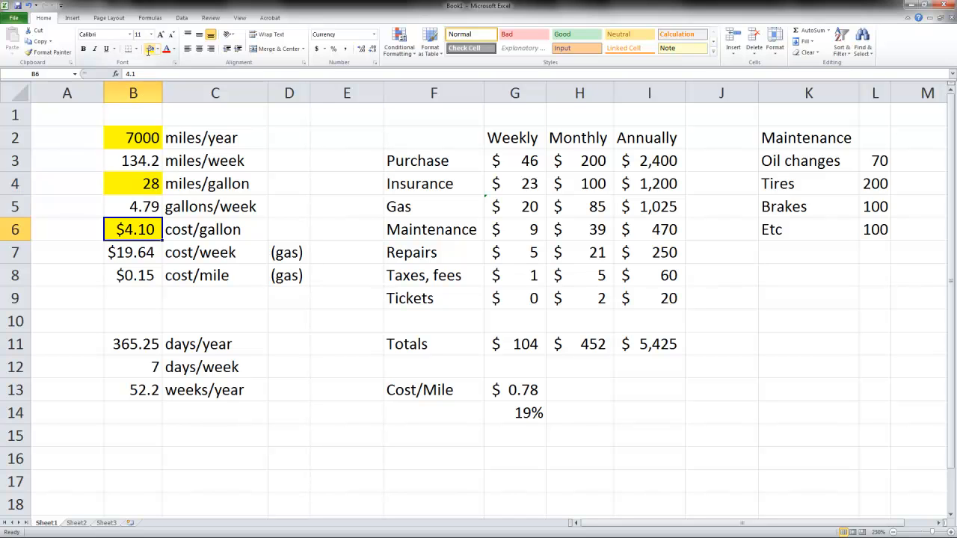
- Highlight the annual insurance cost in I4 and the maintenance costs in L3:L6 with a yellow fill
{"action": "left_click", "coordinate": [647, 184]}
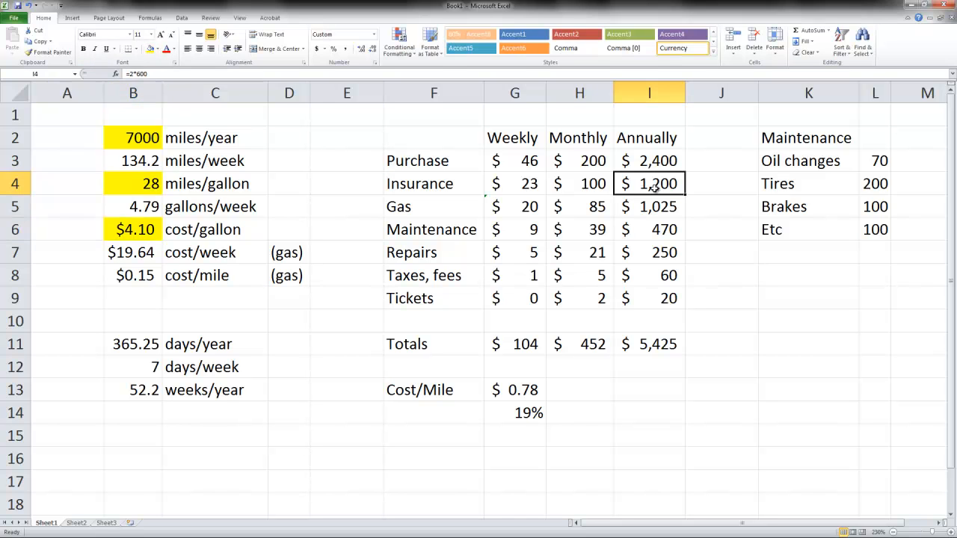
{"action": "left_click", "coordinate": [148, 50]}
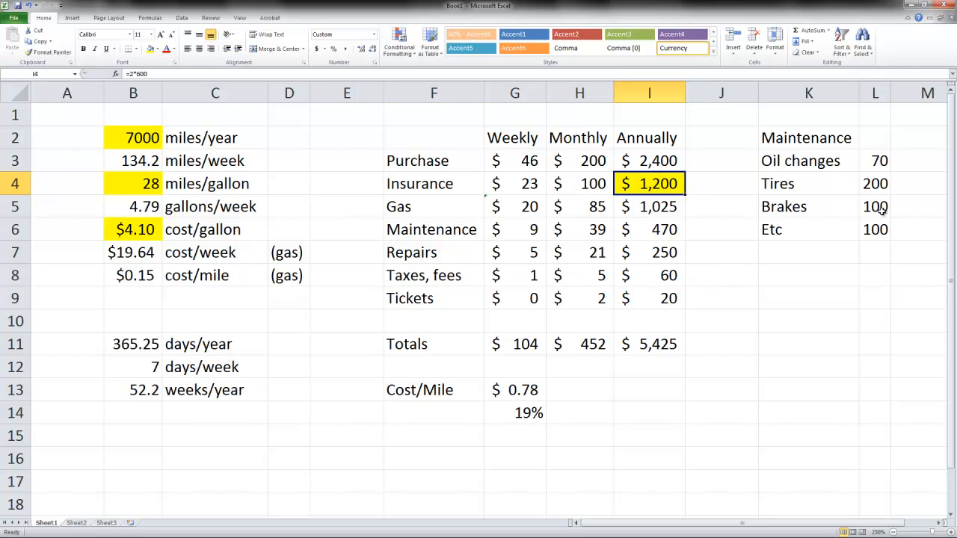
{"action": "left_click_drag", "start_coordinate": [878, 160], "coordinate": [871, 226]}
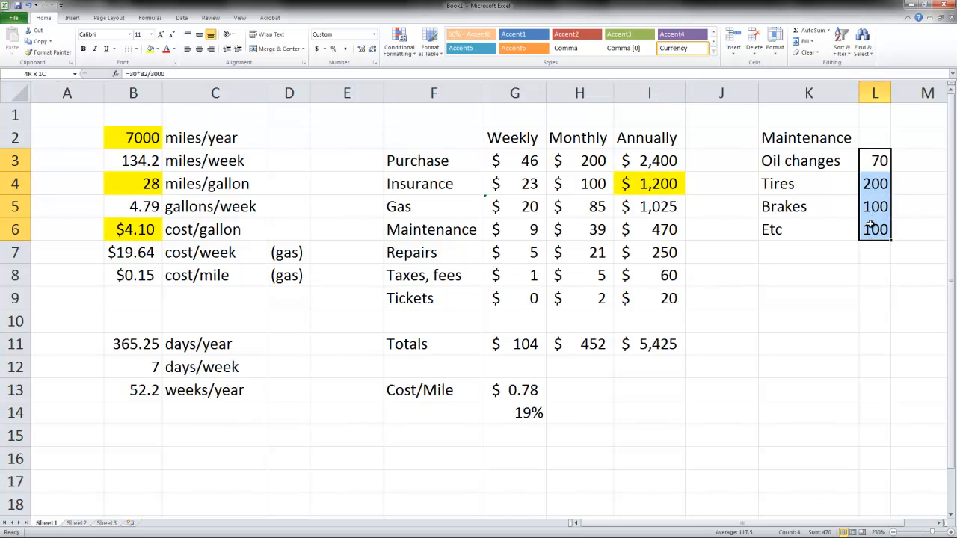
{"action": "left_click", "coordinate": [150, 51]}
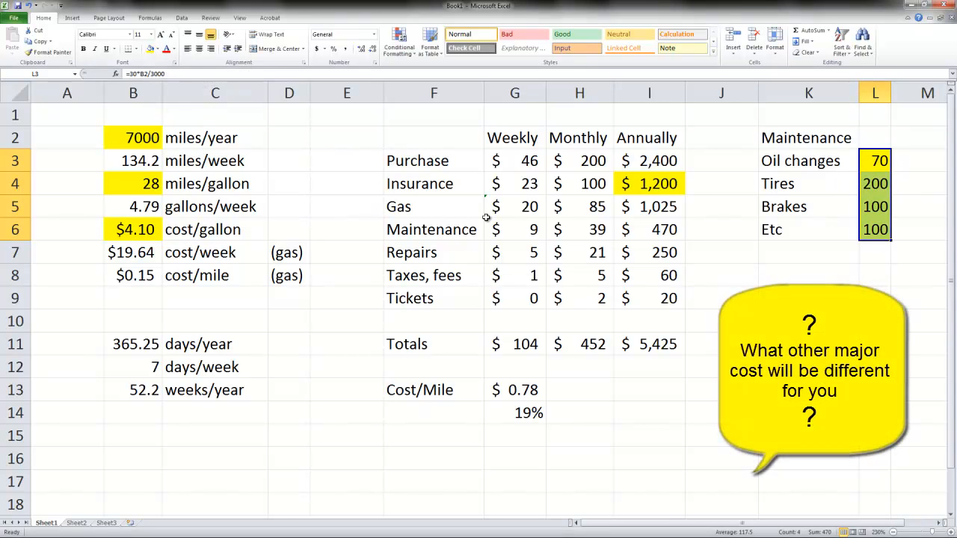
- Format the maintenance costs in L3:L6 as currency with no decimal places and fit column L's width to its contents
{"action": "left_click", "coordinate": [317, 50]}
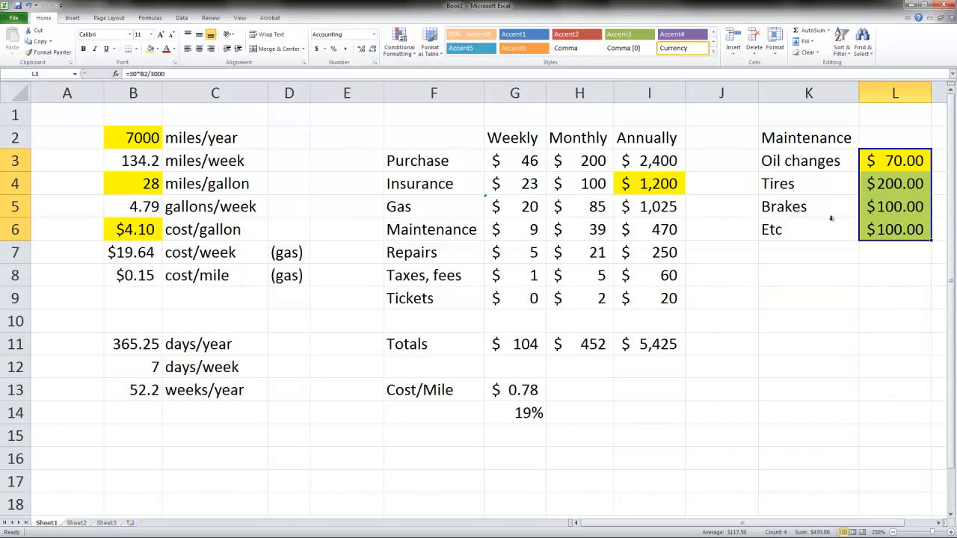
{"action": "left_click", "coordinate": [373, 50]}
{"action": "left_click", "coordinate": [372, 50]}
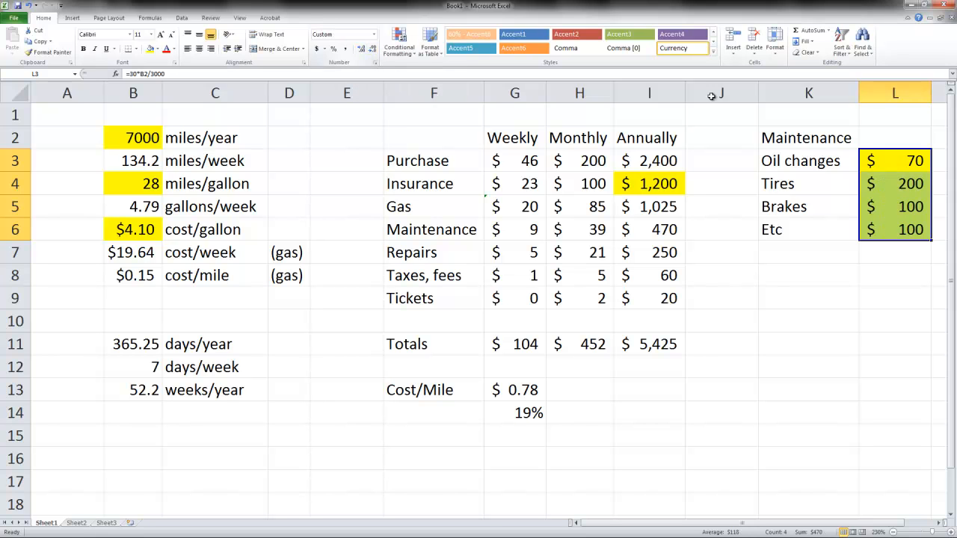
{"action": "double_click", "coordinate": [929, 89]}
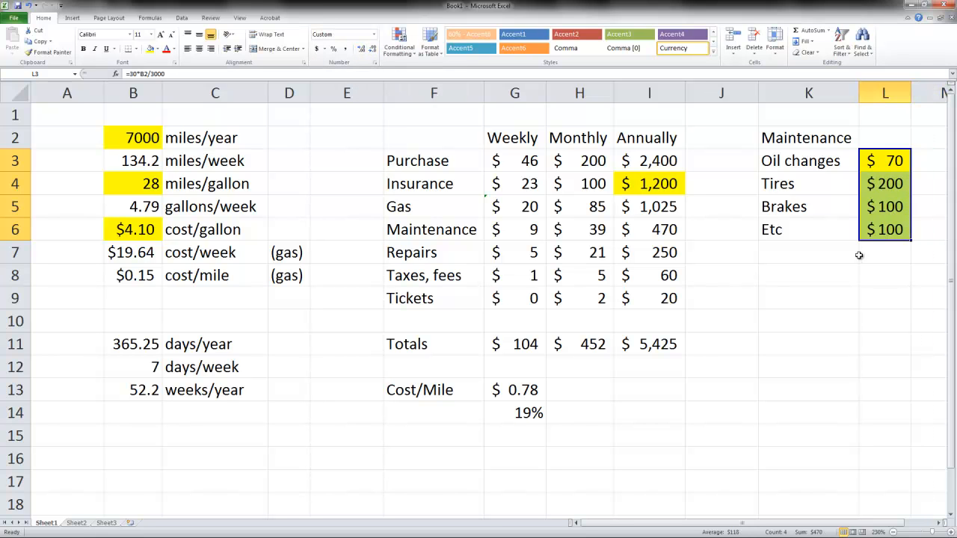
{"action": "left_click", "coordinate": [875, 320]}
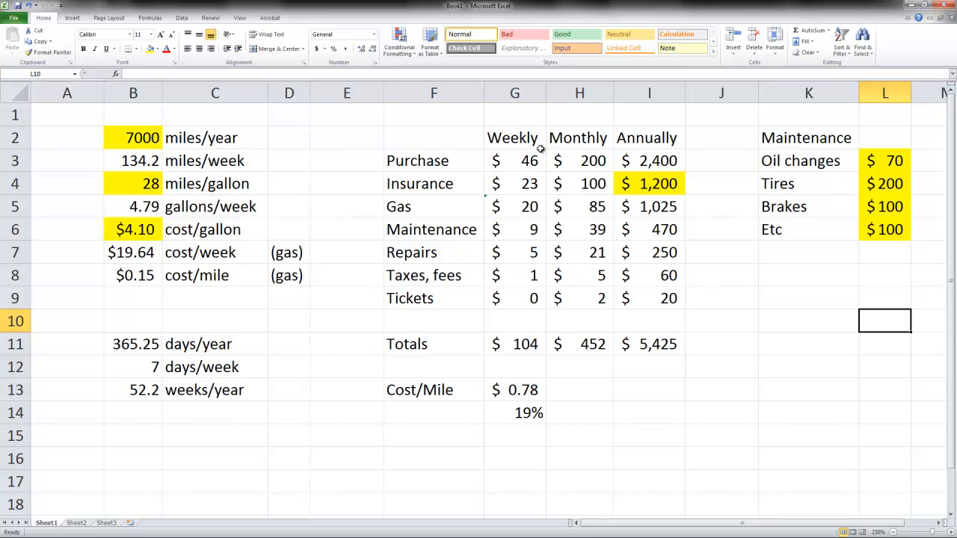
- Underline the Weekly, Monthly, Annually and Maintenance headings in row 2
{"action": "left_click_drag", "start_coordinate": [516, 138], "coordinate": [772, 142]}
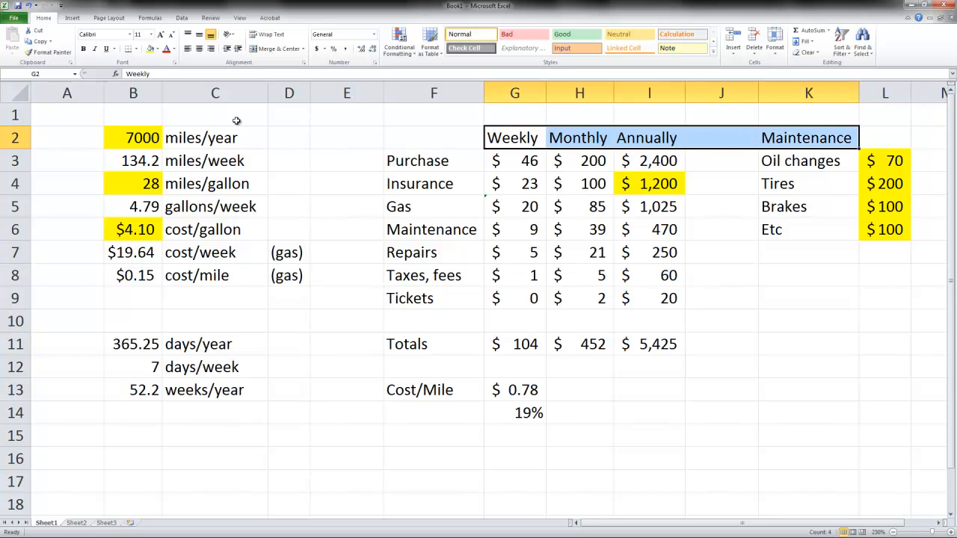
{"action": "left_click", "coordinate": [107, 50]}
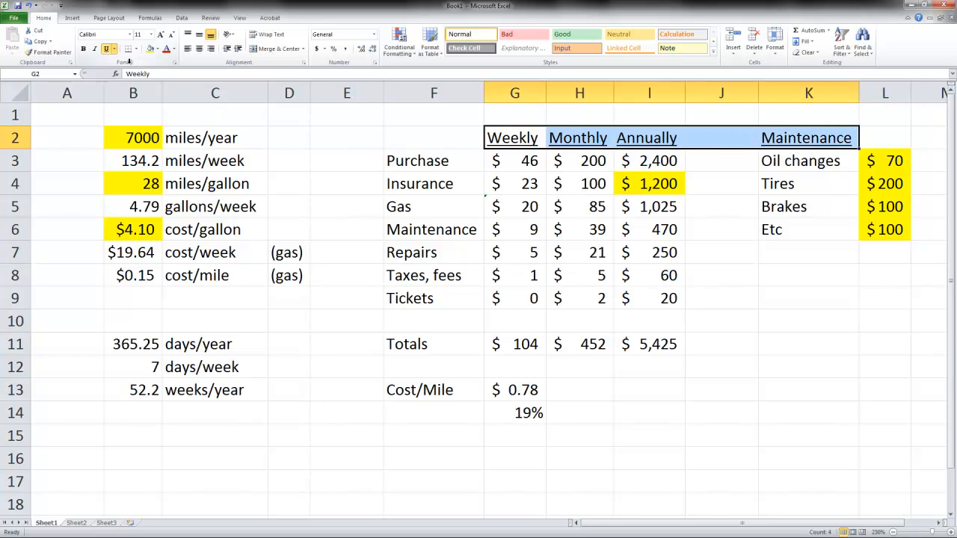
{"action": "left_click", "coordinate": [719, 294]}
- Italicize the expense category labels in F3:F9, from Purchase down to Tickets
{"action": "left_click_drag", "start_coordinate": [423, 161], "coordinate": [416, 293]}
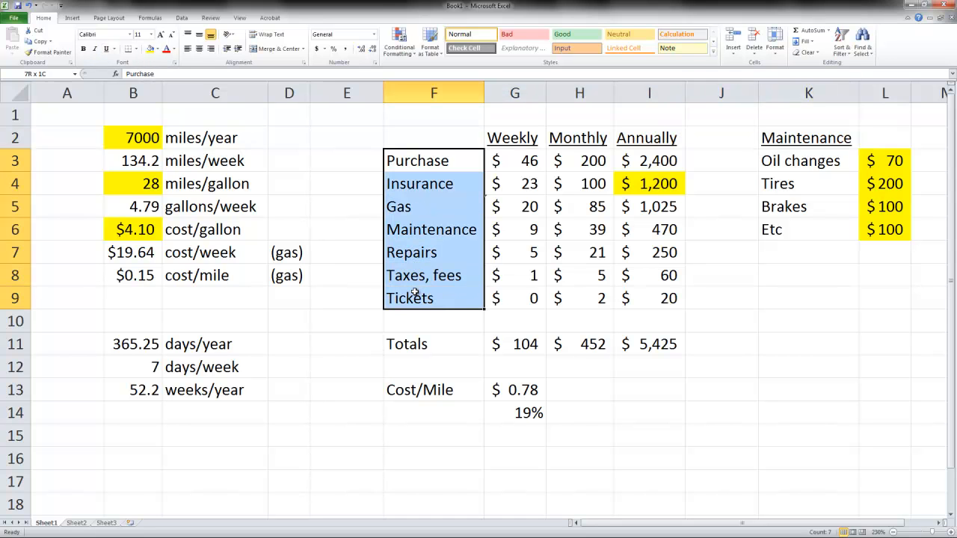
{"action": "left_click", "coordinate": [95, 49]}
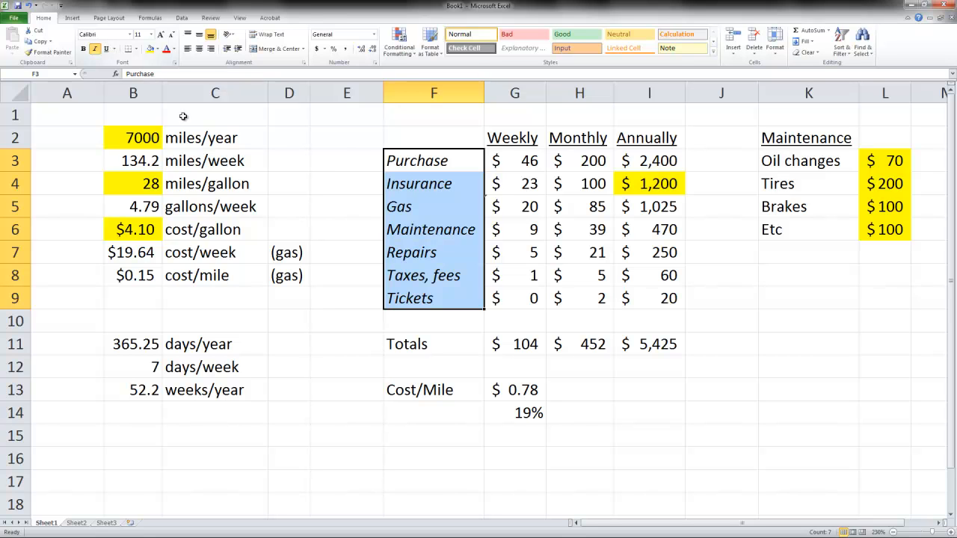
{"action": "left_click", "coordinate": [738, 214]}
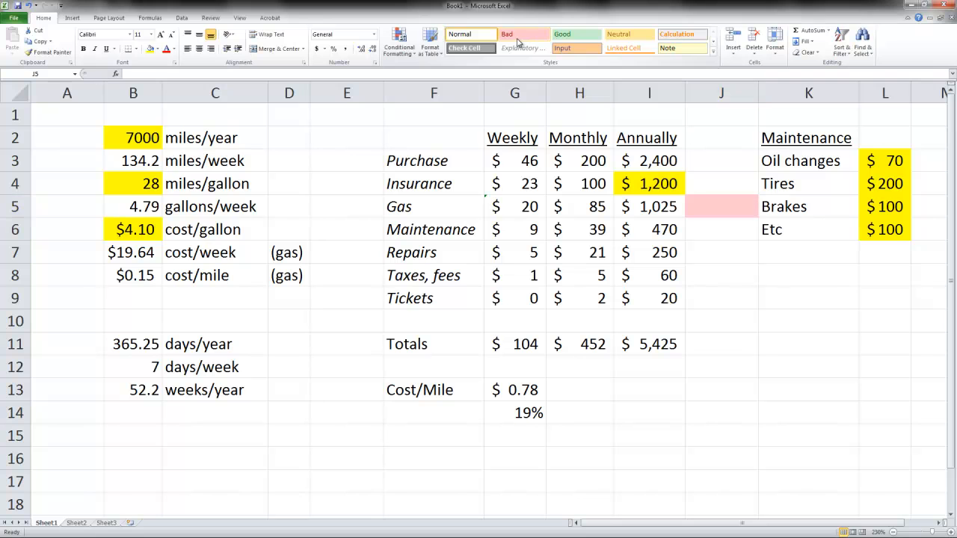
{"action": "left_click_drag", "start_coordinate": [525, 160], "coordinate": [647, 306]}
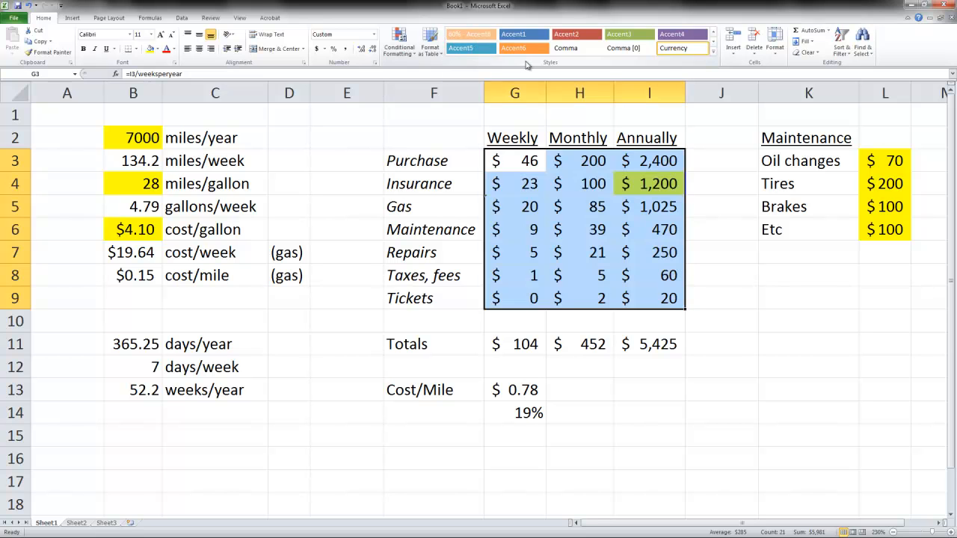
{"action": "left_click", "coordinate": [735, 299]}
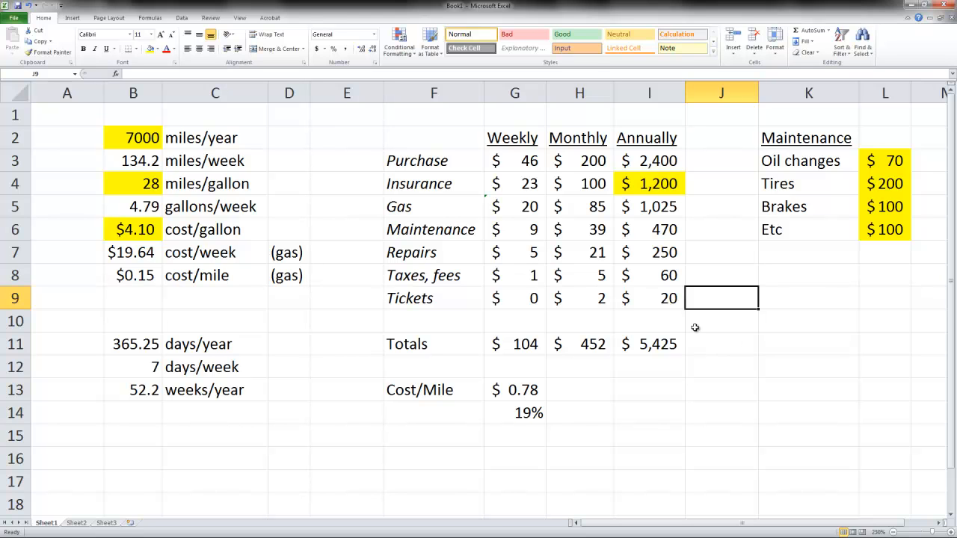
{"action": "left_click", "coordinate": [750, 349]}
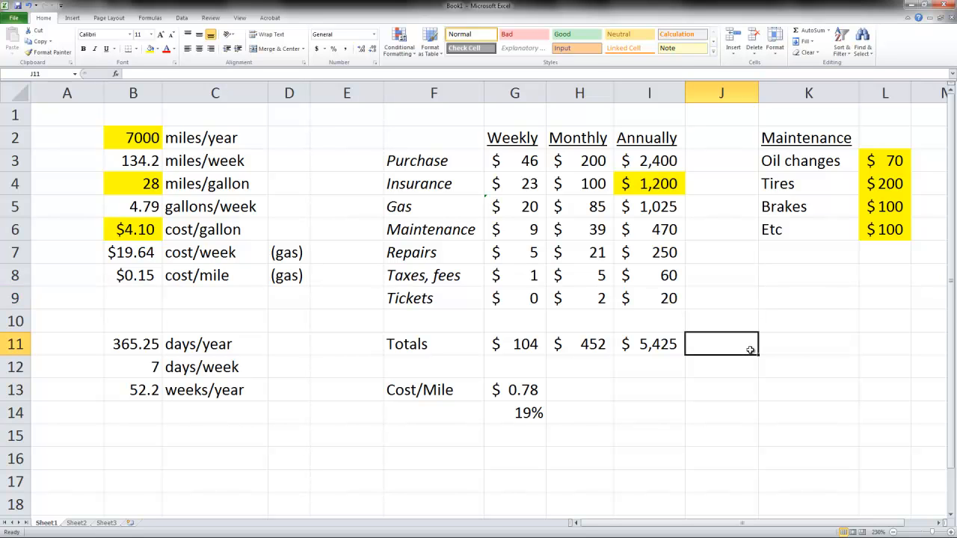
{"action": "left_click", "coordinate": [803, 349]}
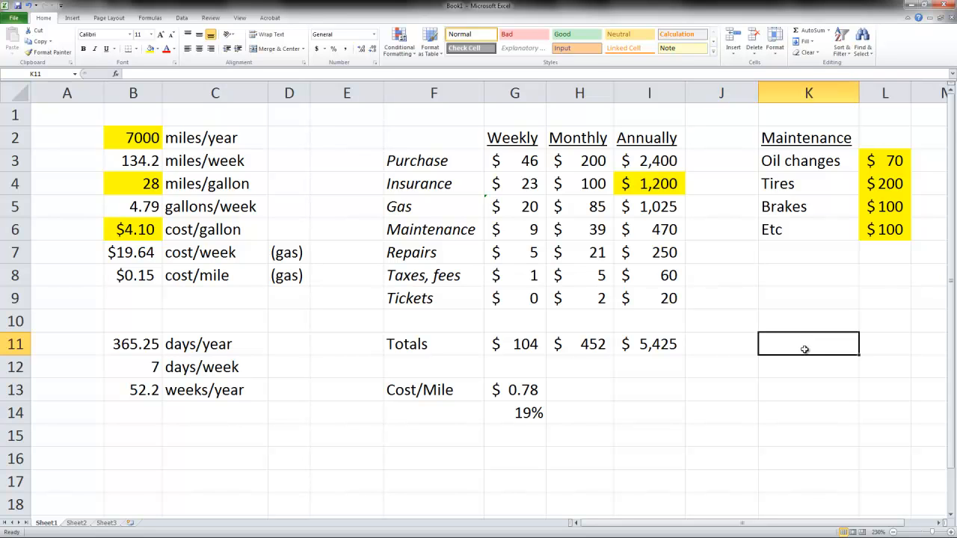